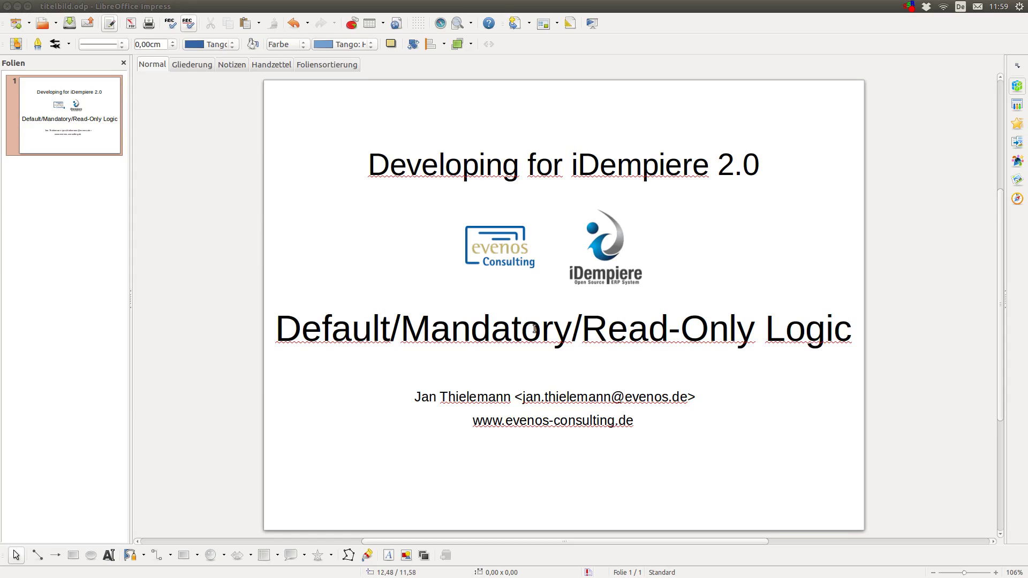
# - Switch from the Impress title slide to the iDempiere browser window
pyautogui.hotkey('alt', 'Tab')
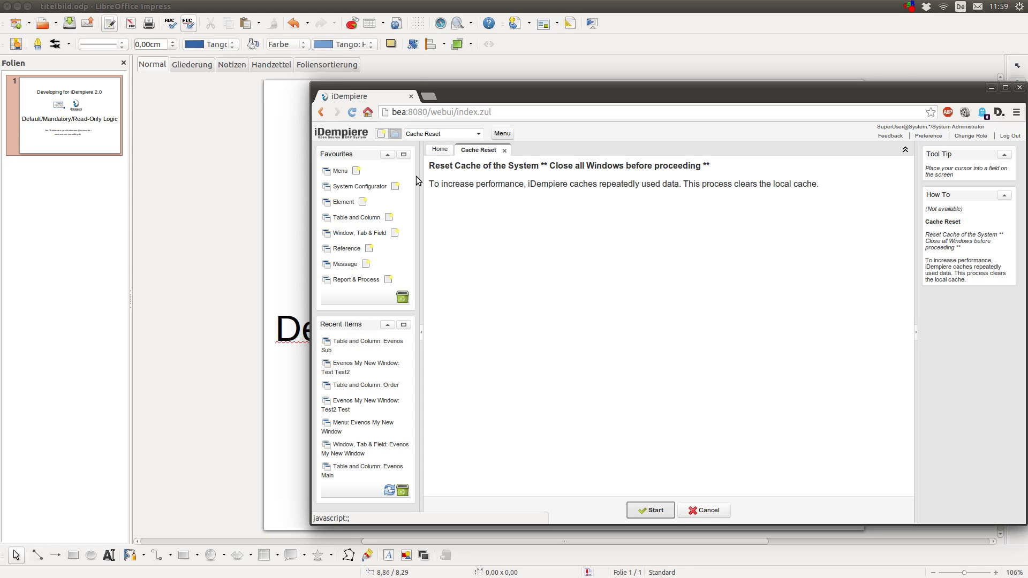
# - Open Evenos My New Window from the menu tree
pyautogui.click(503, 134)
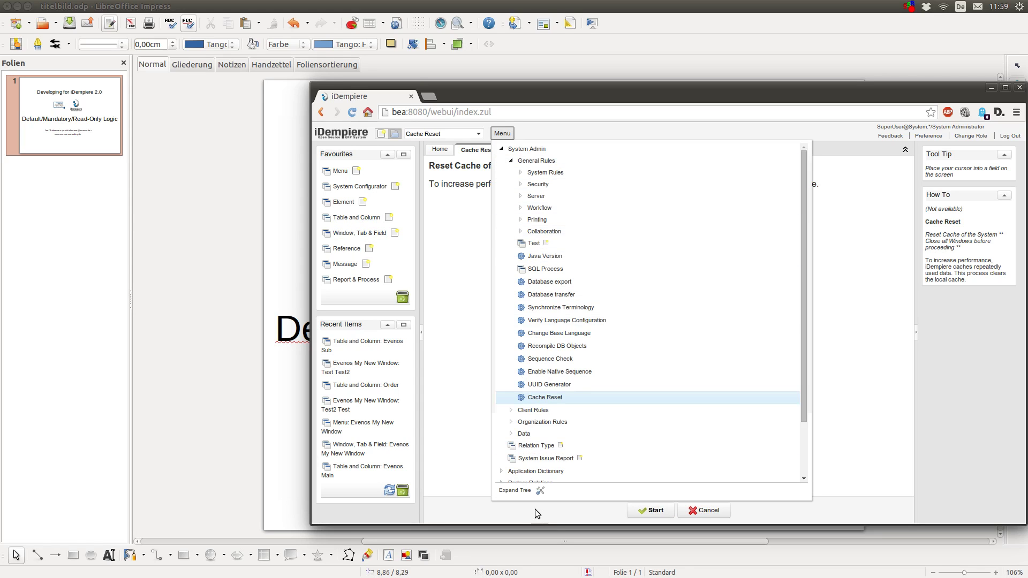
pyautogui.scroll(-3, 546, 461)
pyautogui.click(538, 475)
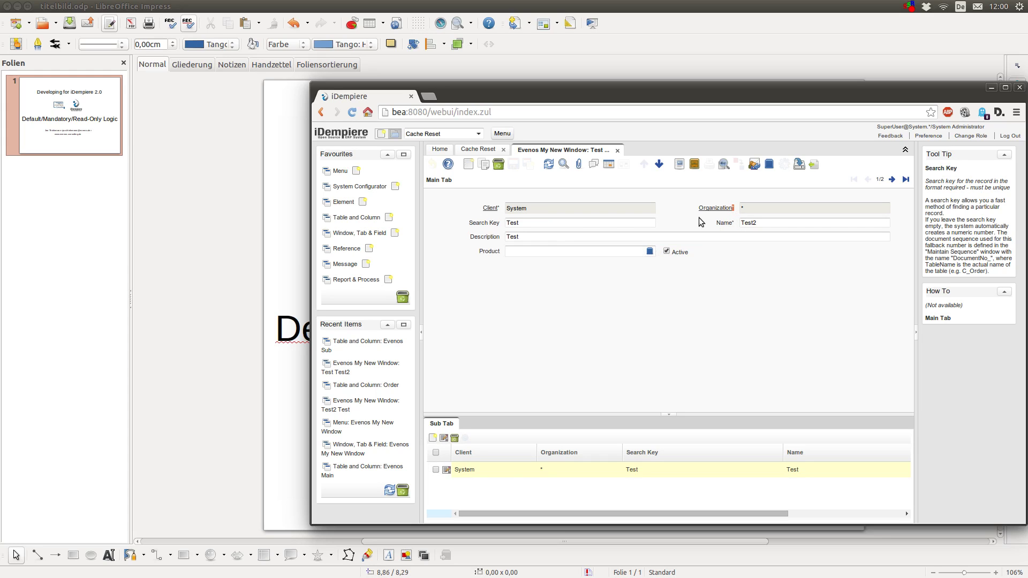
# - Start a new record, trigger the required-Name error, and enter the name Tesrt
pyautogui.click(467, 166)
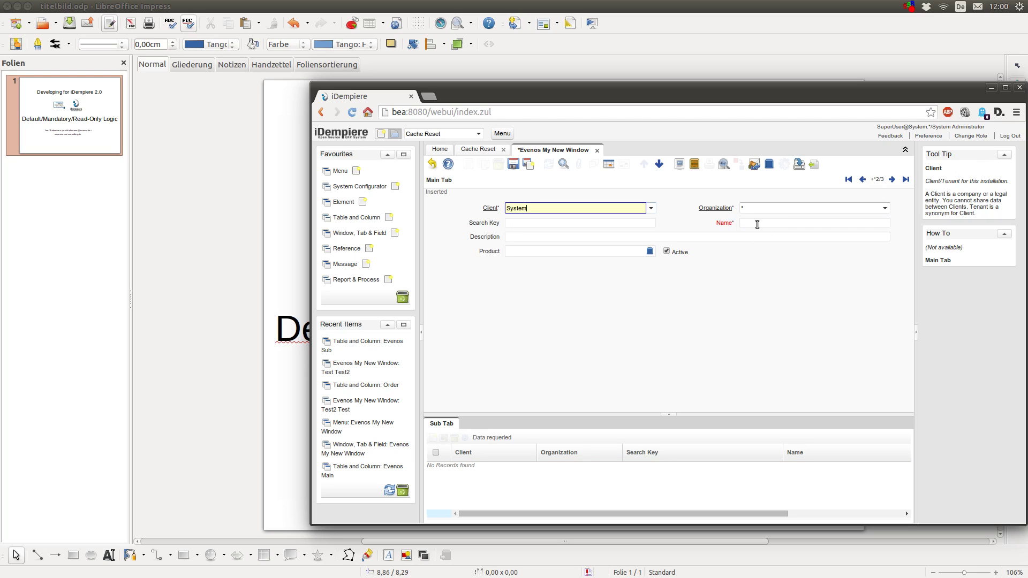
pyautogui.click(511, 165)
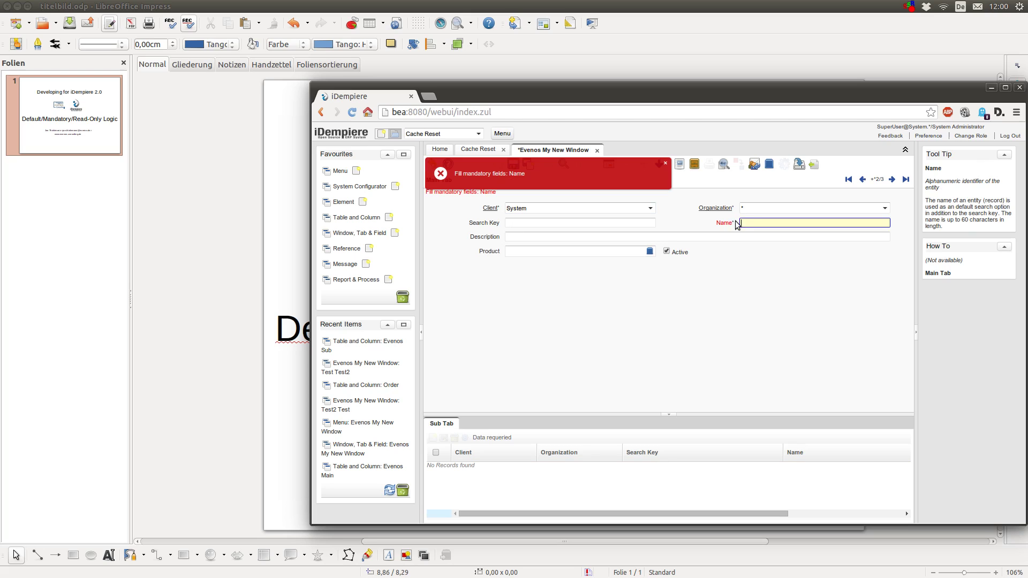
pyautogui.write('Tesrt')
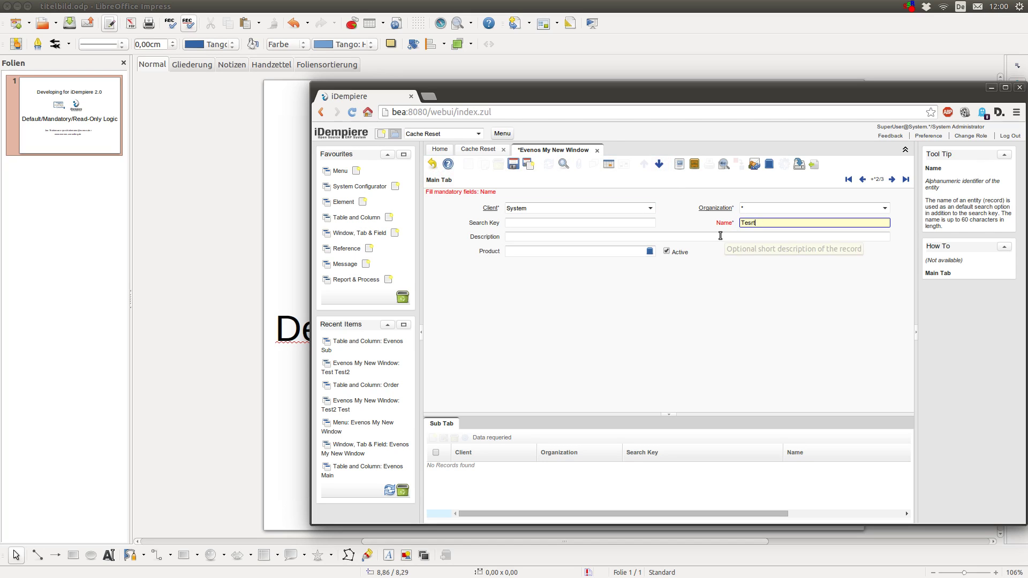
pyautogui.press('Tab')
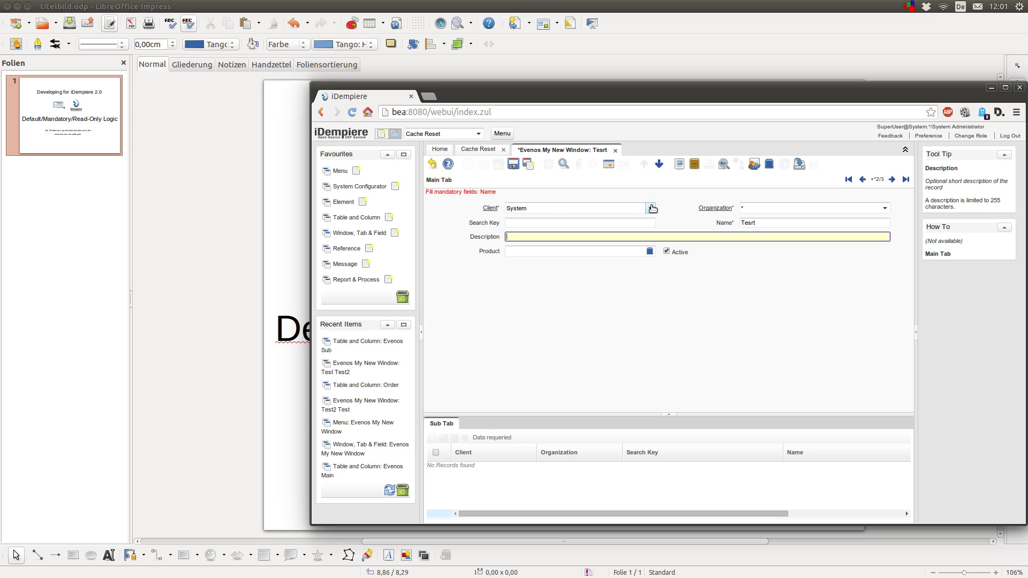
# - Discard the unsaved record and close Evenos My New Window and Cache Reset
pyautogui.click(432, 166)
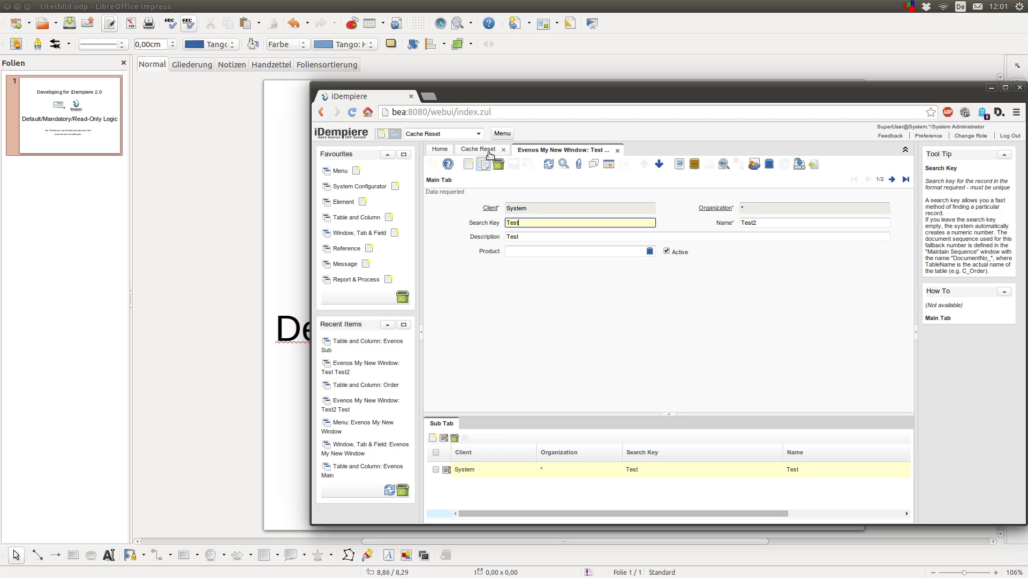
pyautogui.click(615, 151)
pyautogui.click(505, 150)
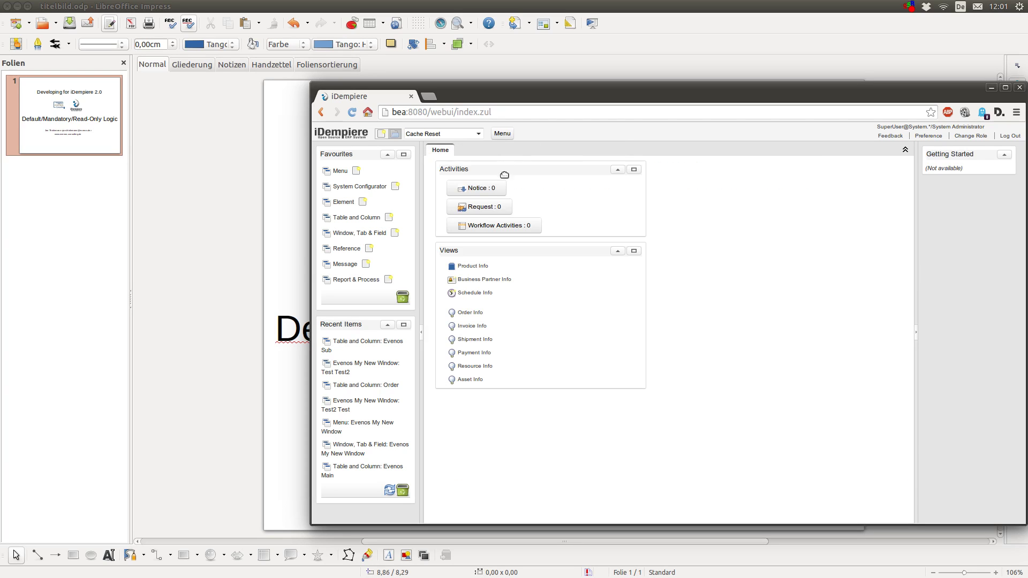
# - Find the Evenos Sub table in Table and Column by searching DB Table Name EVE_
pyautogui.click(354, 218)
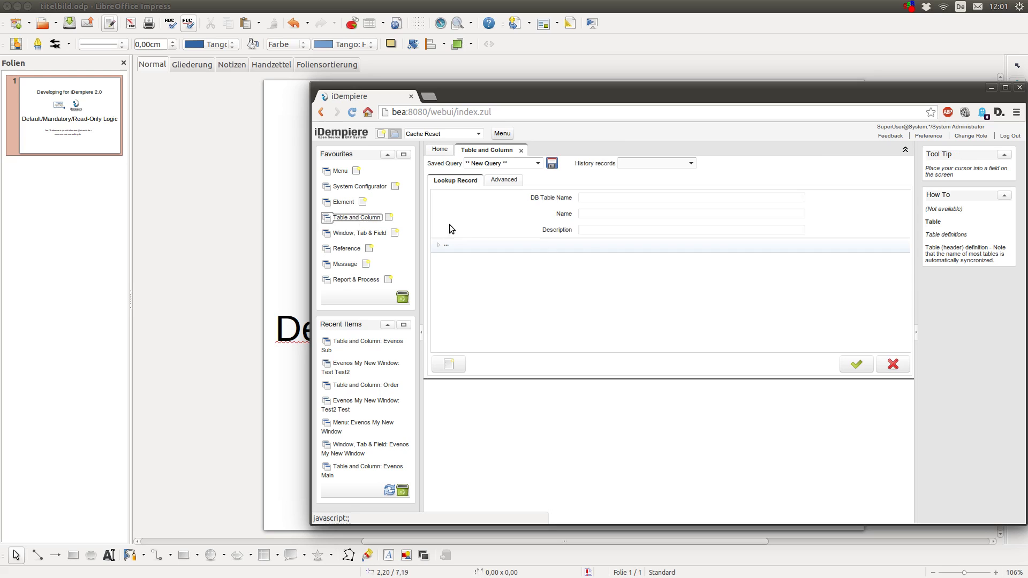
pyautogui.write('EVE_')
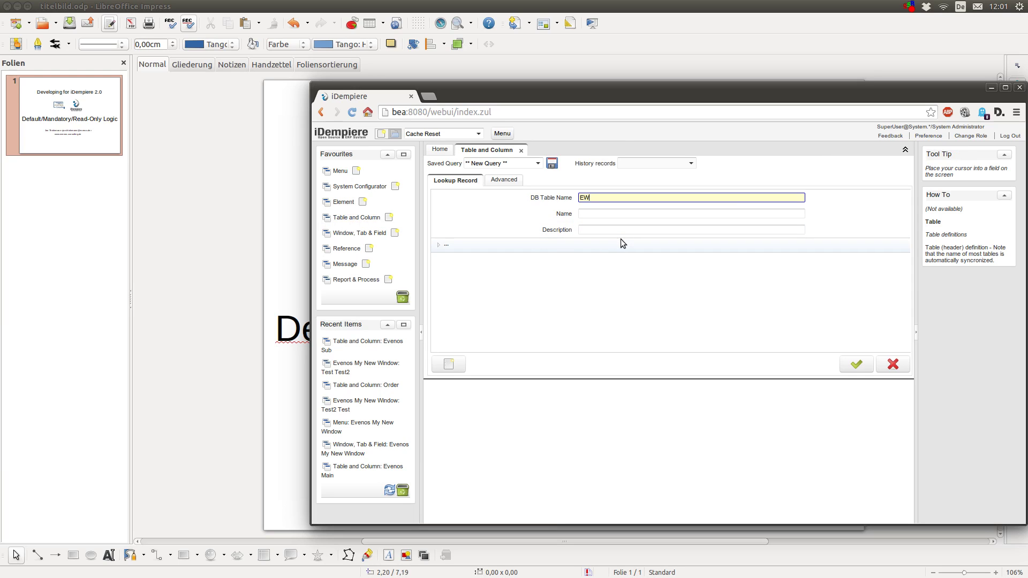
pyautogui.press('Return')
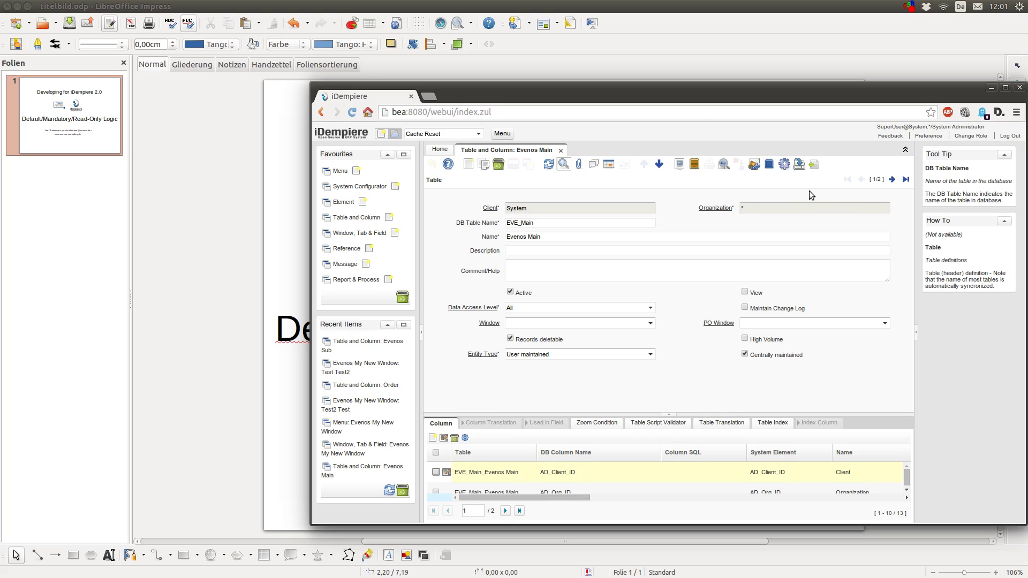
pyautogui.click(898, 182)
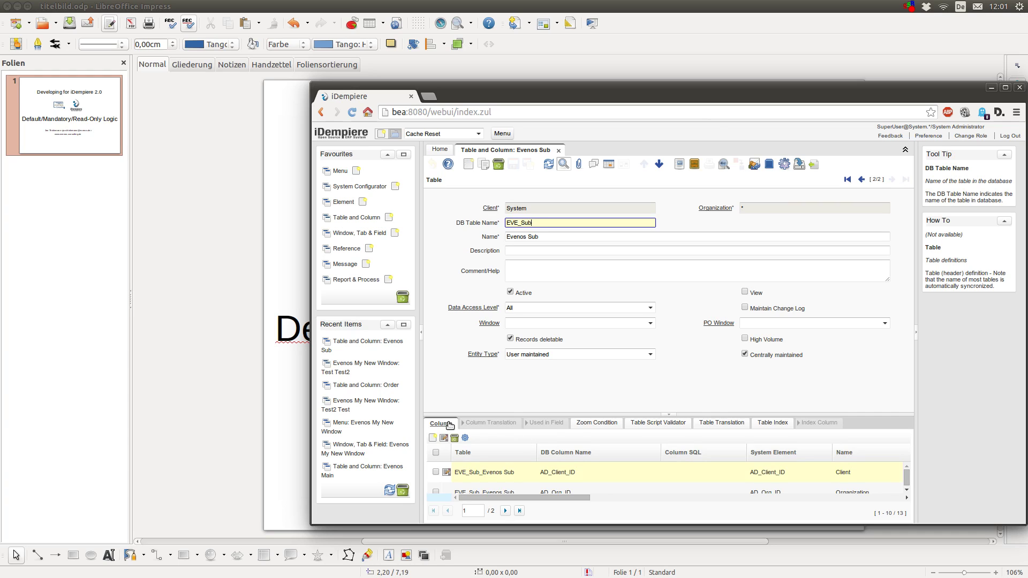
# - Open the Description column's detail form with the browser maximized
pyautogui.click(450, 425)
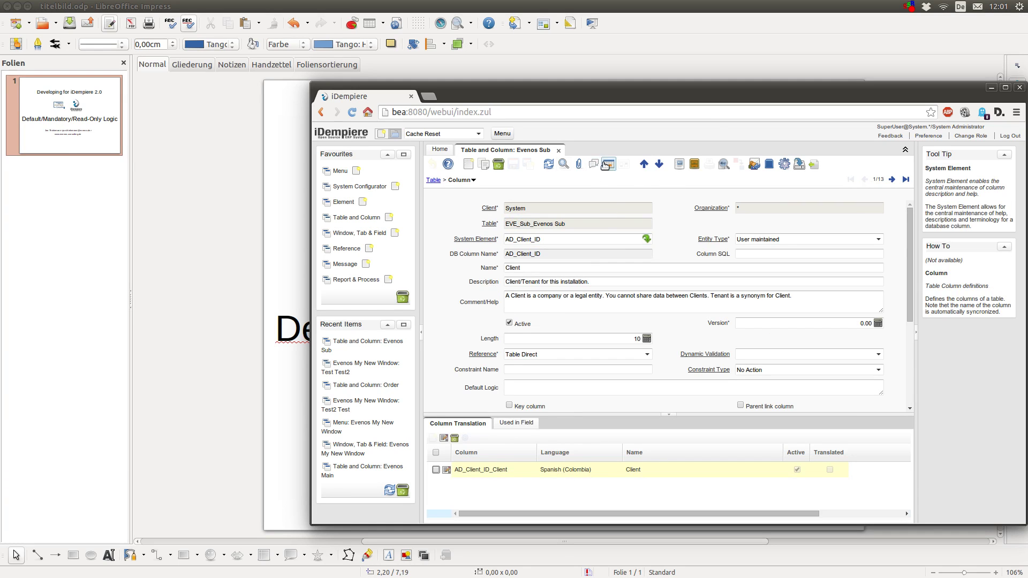
pyautogui.hotkey('alt', 't')
pyautogui.click(556, 313)
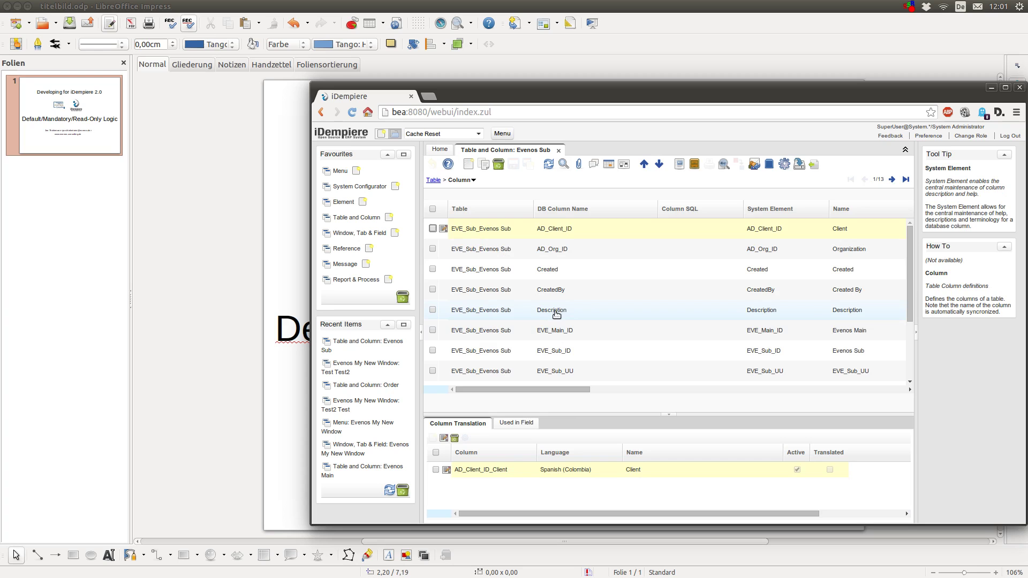
pyautogui.click(609, 165)
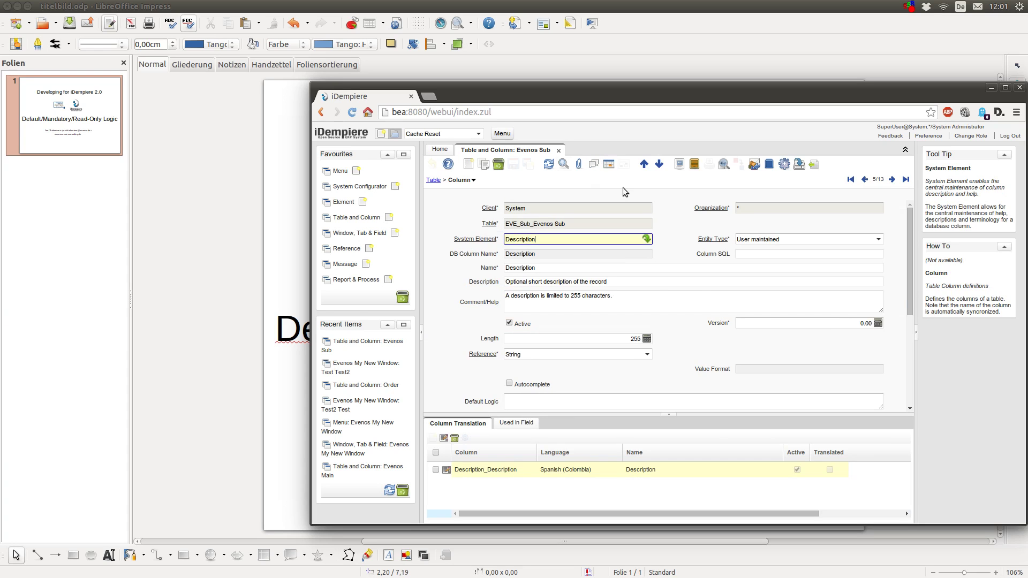
pyautogui.doubleClick(705, 91)
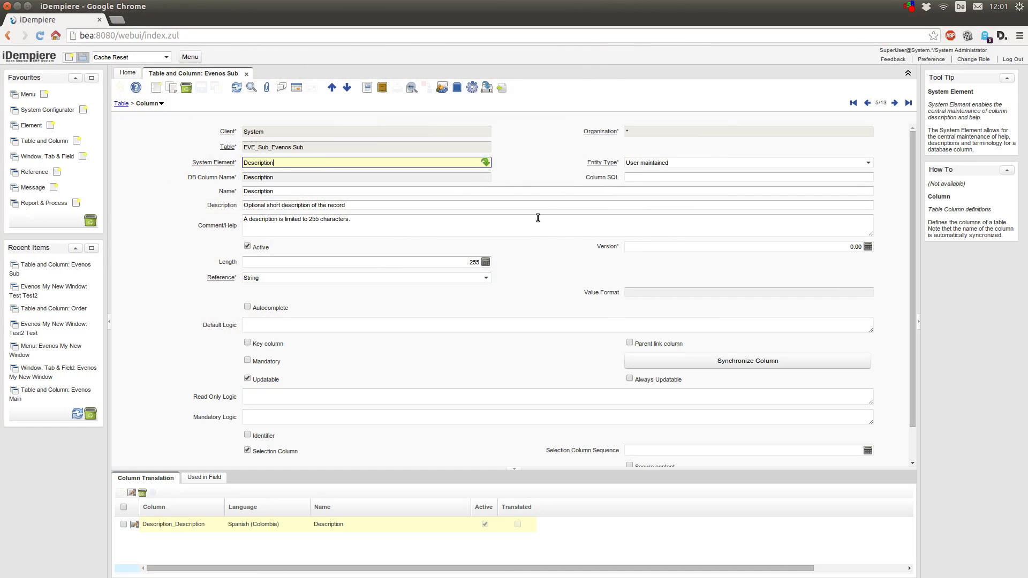
# - Review the empty Default, Read Only and Mandatory Logic fields
pyautogui.click(296, 331)
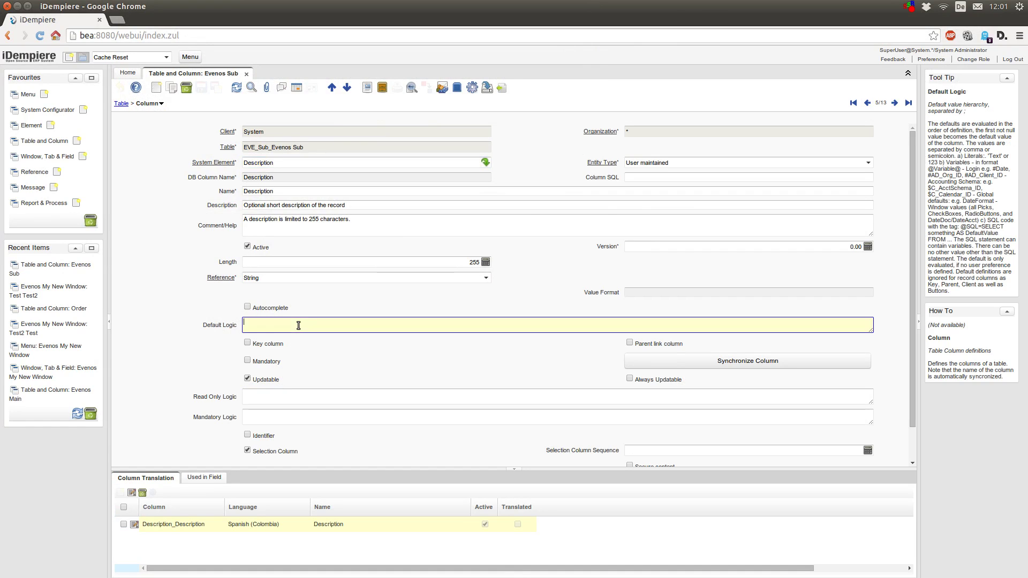
pyautogui.click(307, 396)
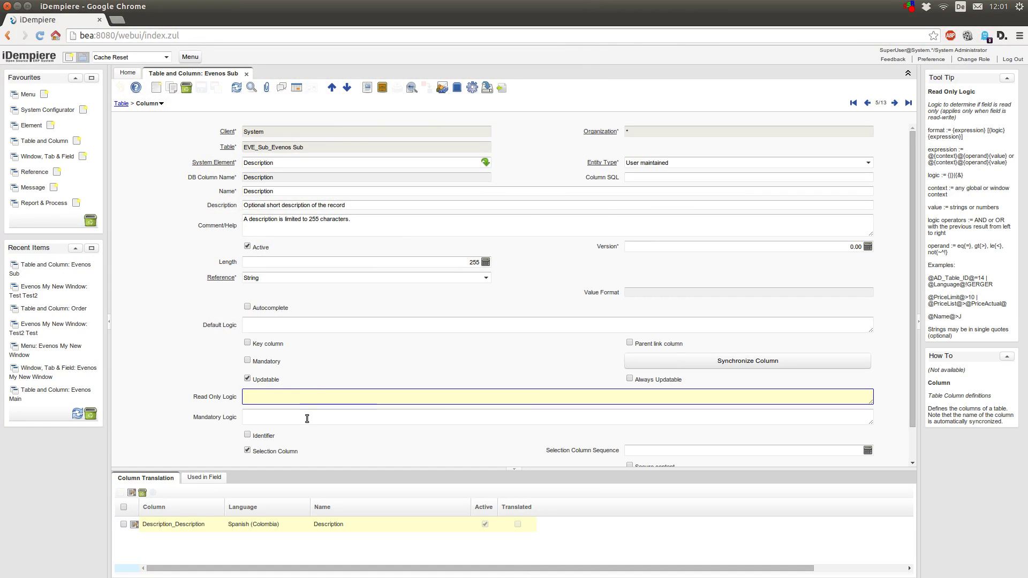
pyautogui.click(306, 418)
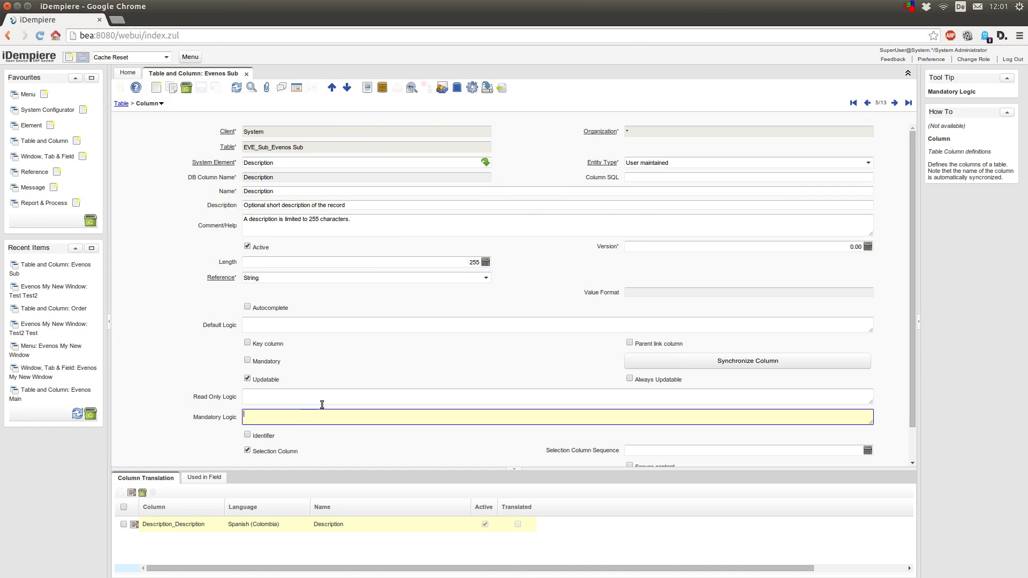
pyautogui.click(321, 325)
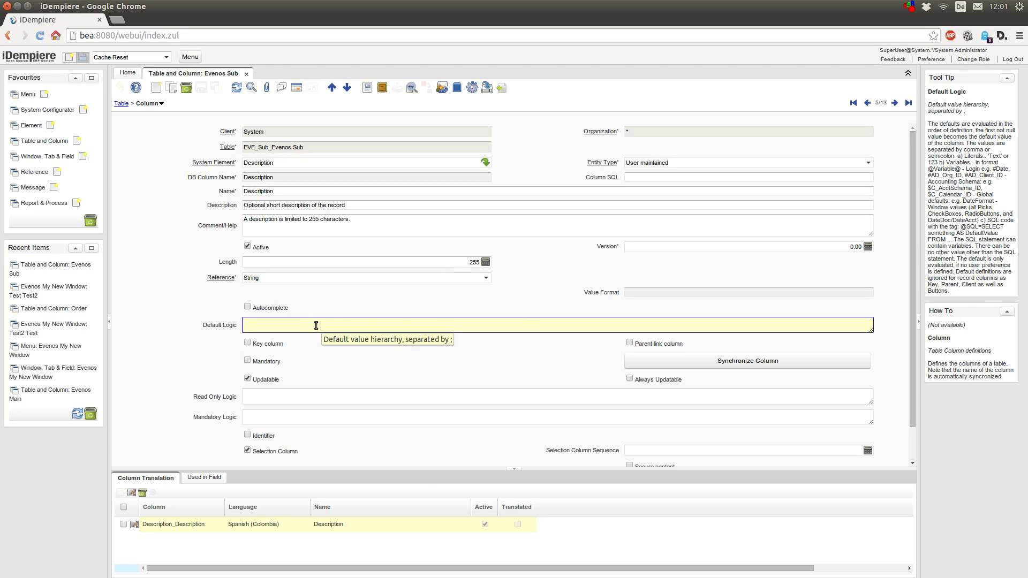
# - Run the select distinct(defaultvalue) query on ad_column in pgAdmin
pyautogui.hotkey('alt', 'Tab')
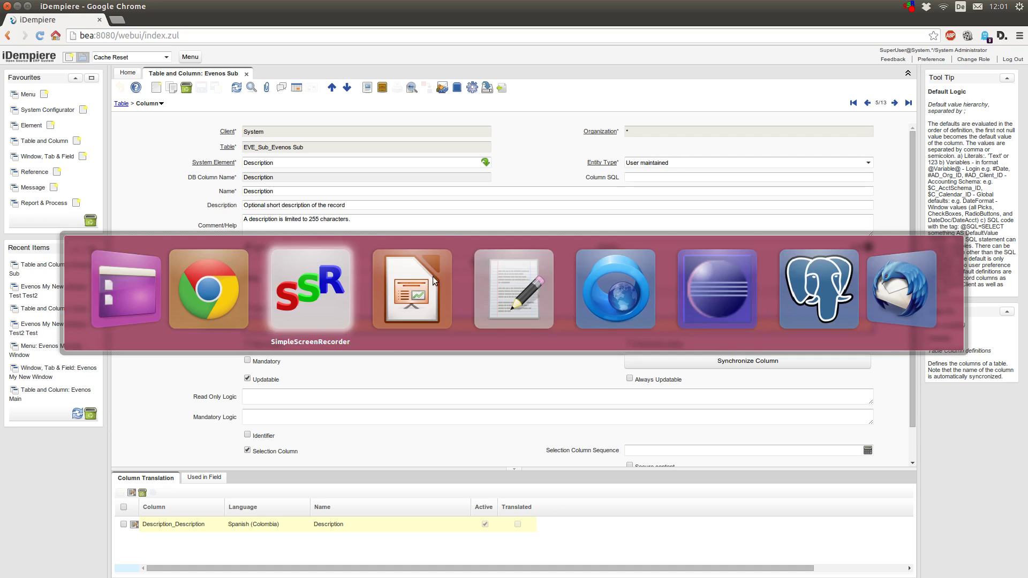
pyautogui.click(798, 300)
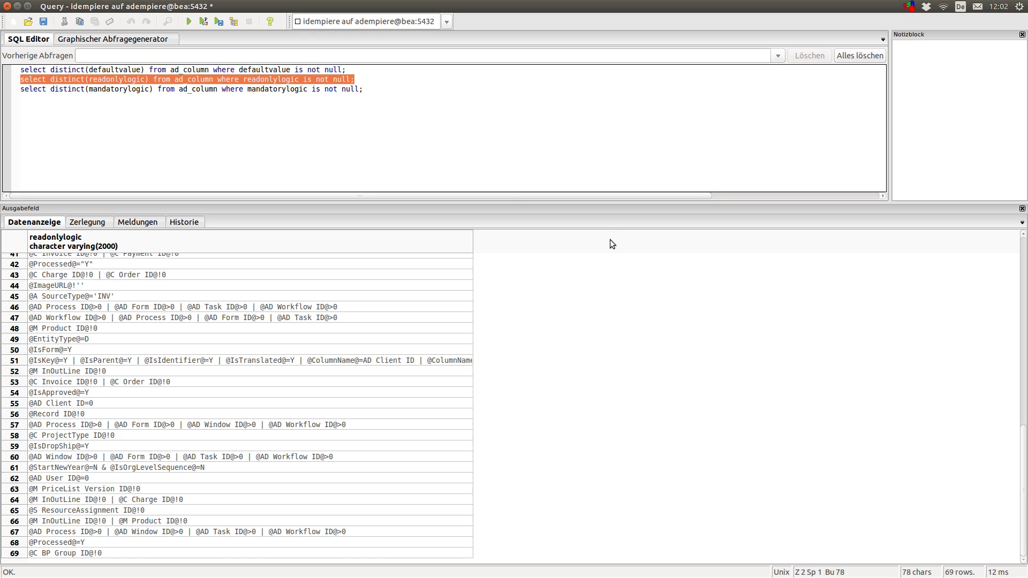
pyautogui.click(370, 71)
pyautogui.moveTo(369, 71); pyautogui.dragTo(11, 70)
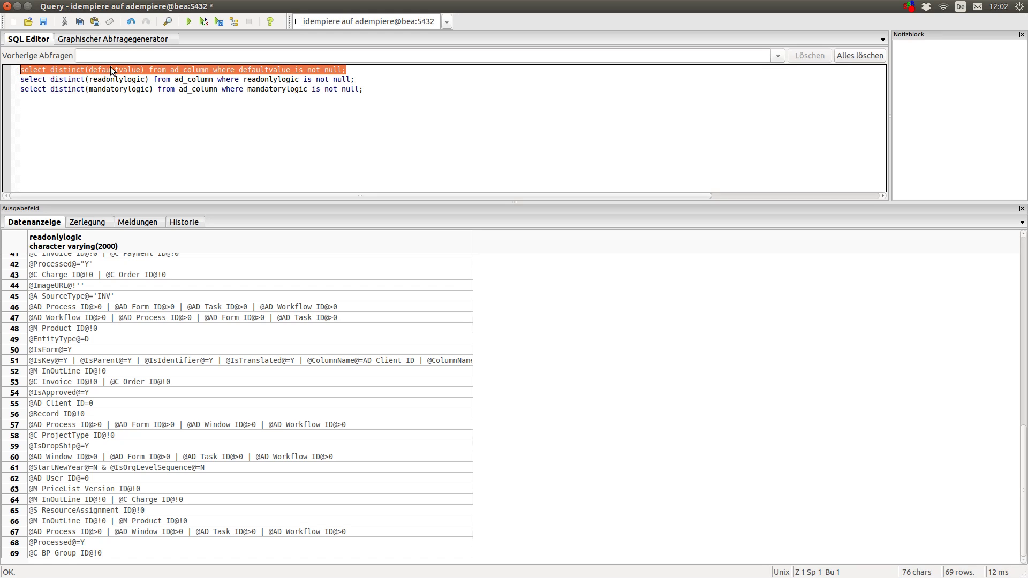
pyautogui.press('F5')
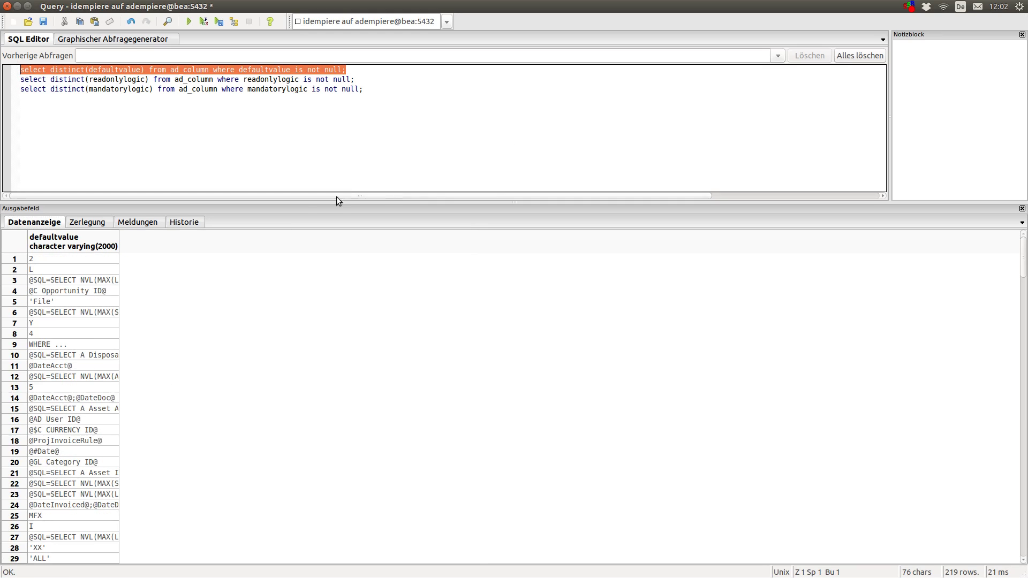
pyautogui.moveTo(119, 243); pyautogui.dragTo(624, 245)
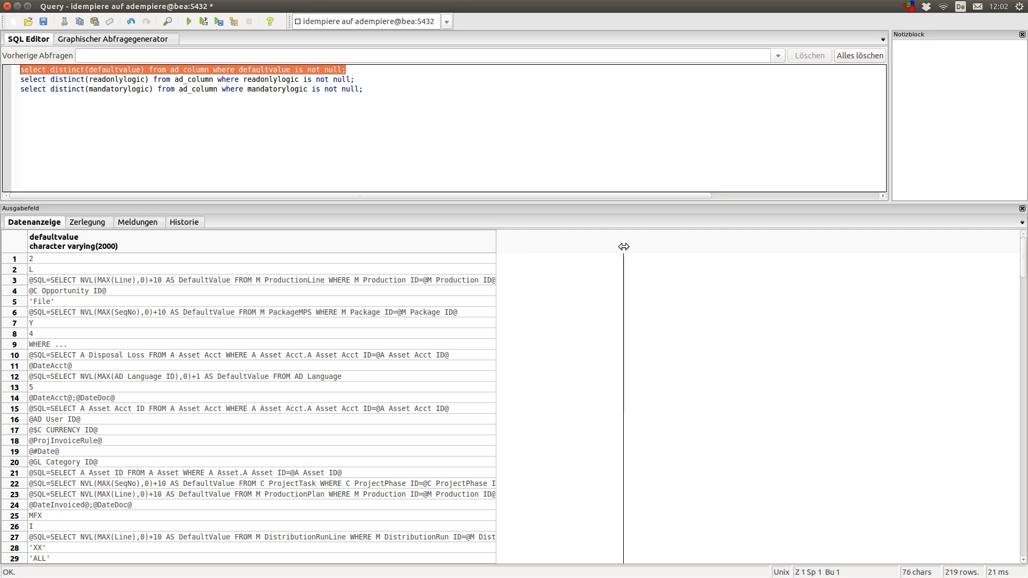
pyautogui.click(52, 258)
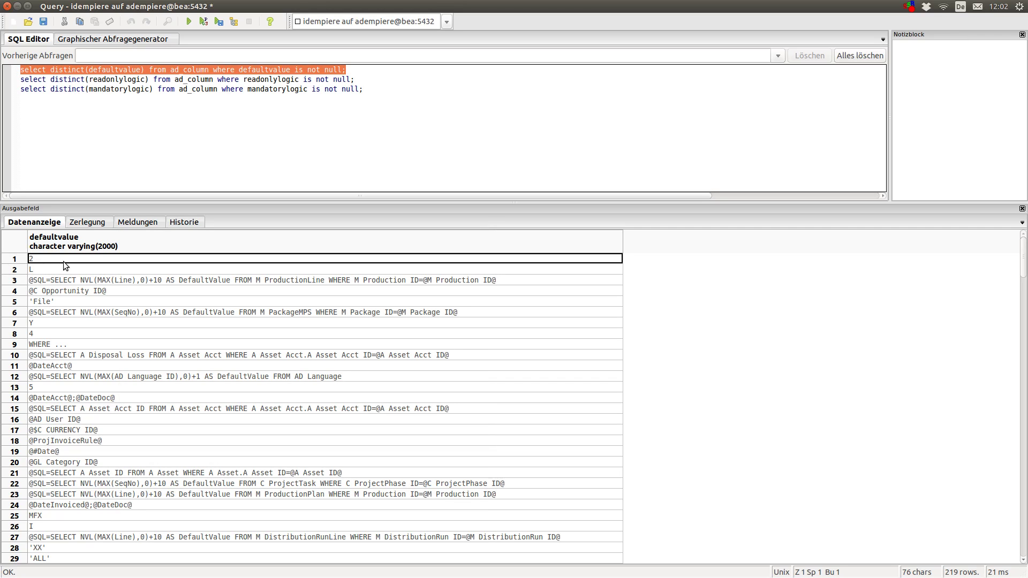
pyautogui.click(42, 269)
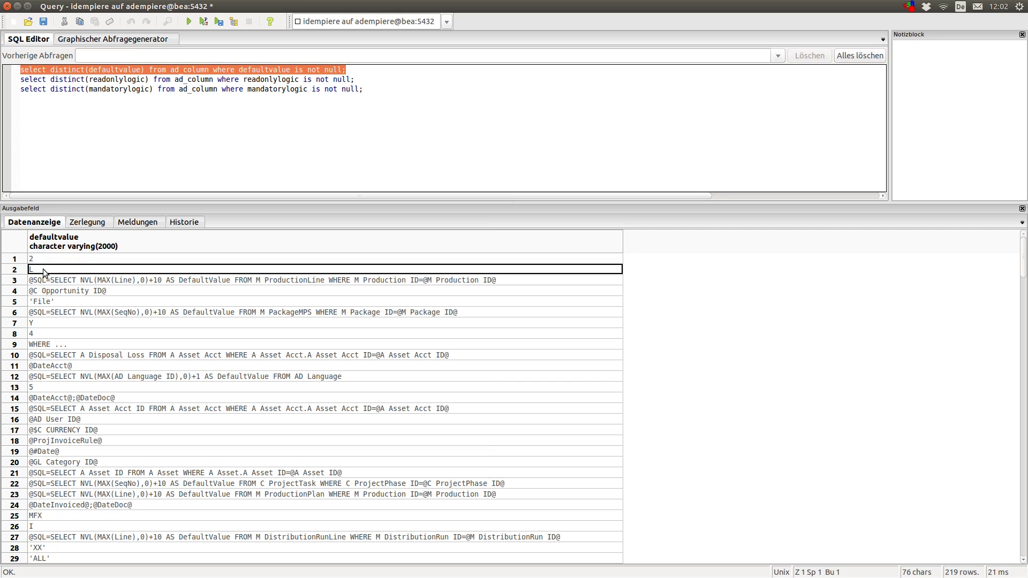
pyautogui.click(62, 301)
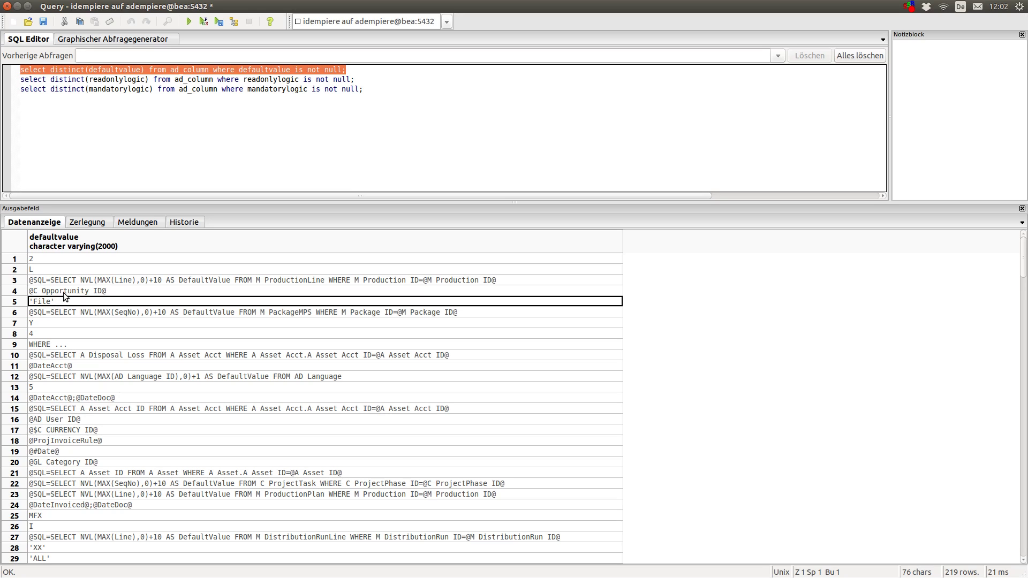
pyautogui.click(64, 291)
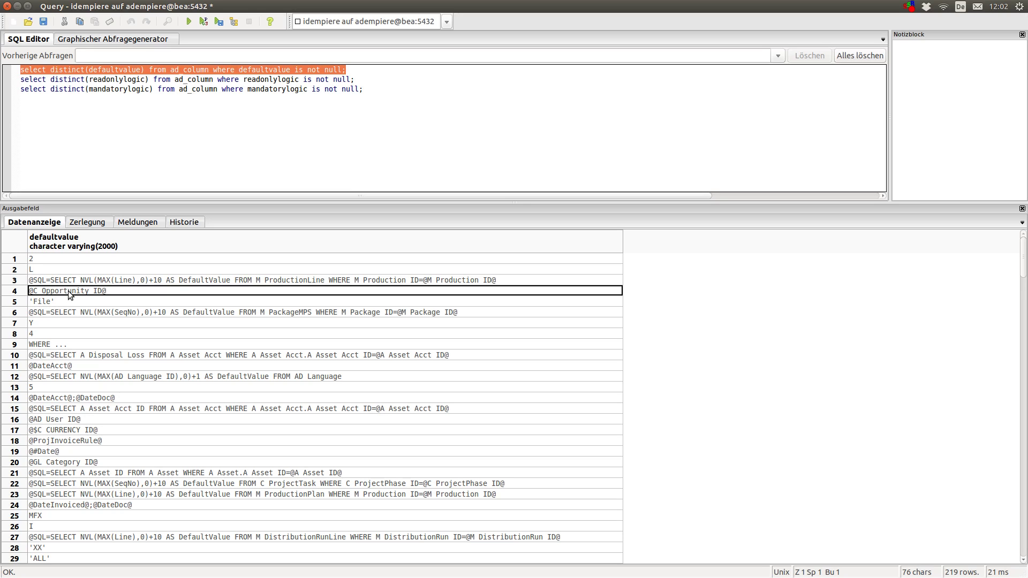
pyautogui.click(73, 282)
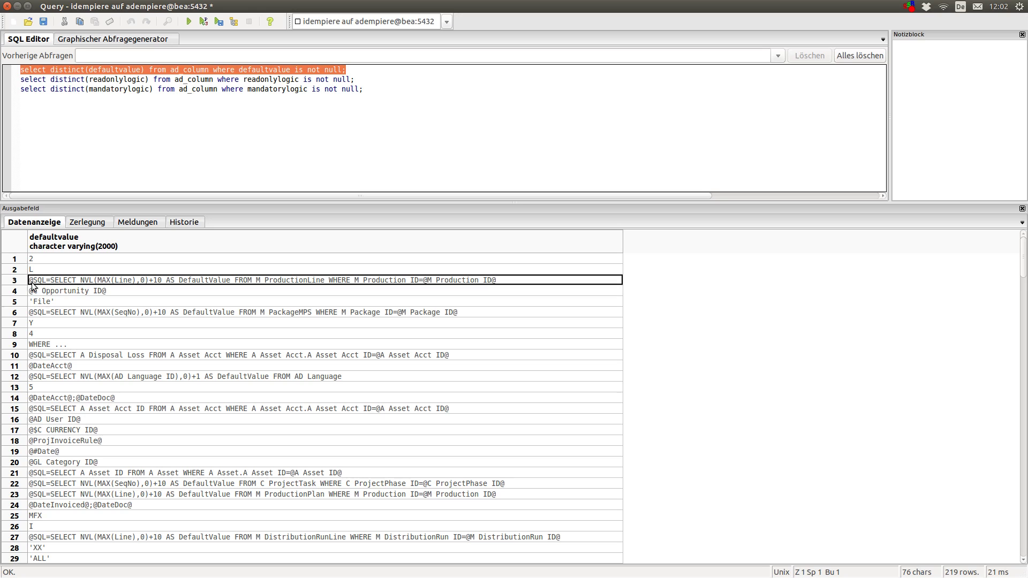
pyautogui.hotkey('alt', 'Tab')
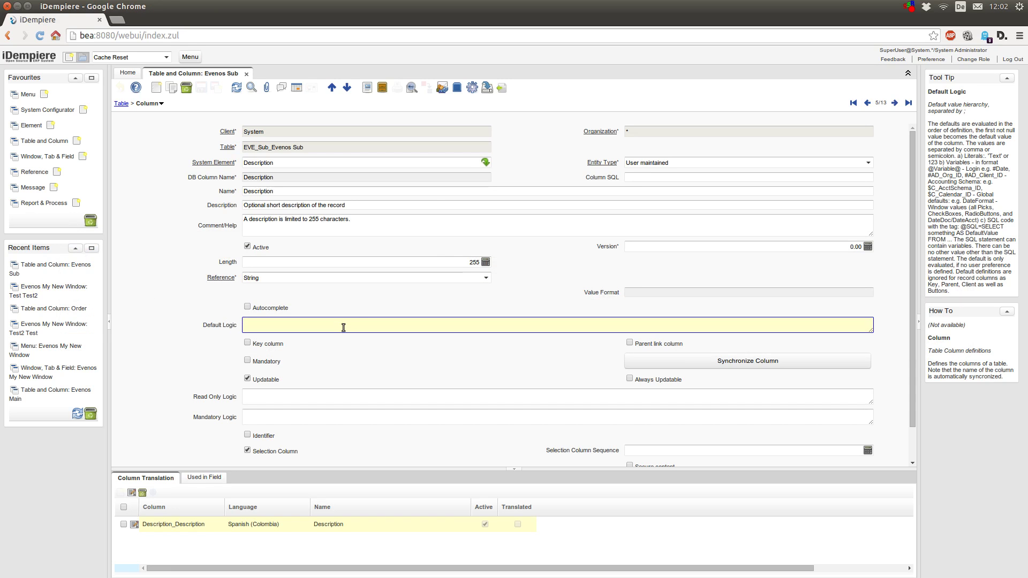
pyautogui.write('@SQL=Se')
pyautogui.press('BackSpace')
pyautogui.write('ELECT')
pyautogui.write('value FROM M_Product where M_Product_')
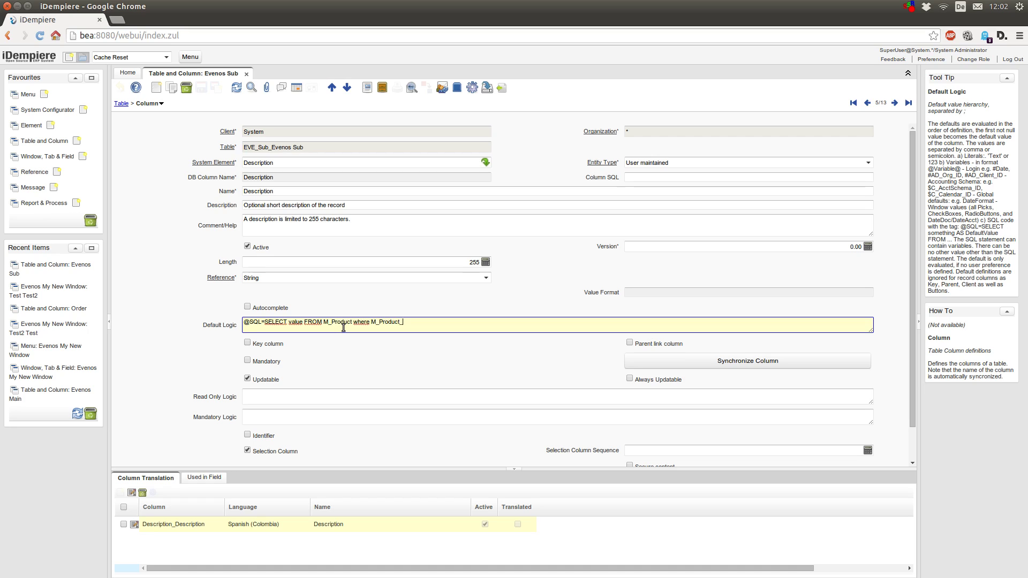
pyautogui.write('ID=@M_Product_ID@')
pyautogui.hotkey('ctrl', 'a')
pyautogui.press('BackSpace')
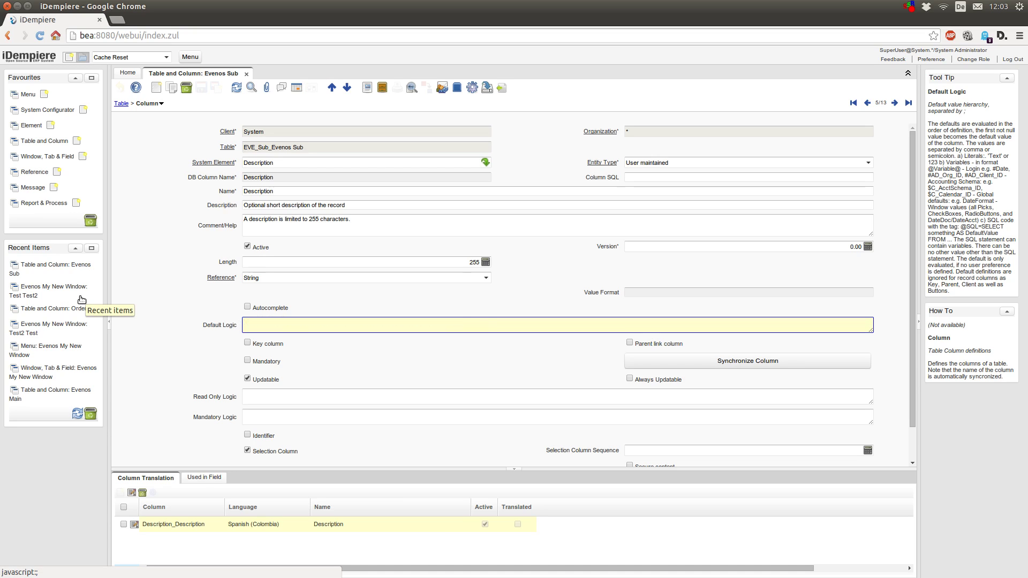
# - Set the Description column's Default Logic to @0|Name@
pyautogui.click(295, 90)
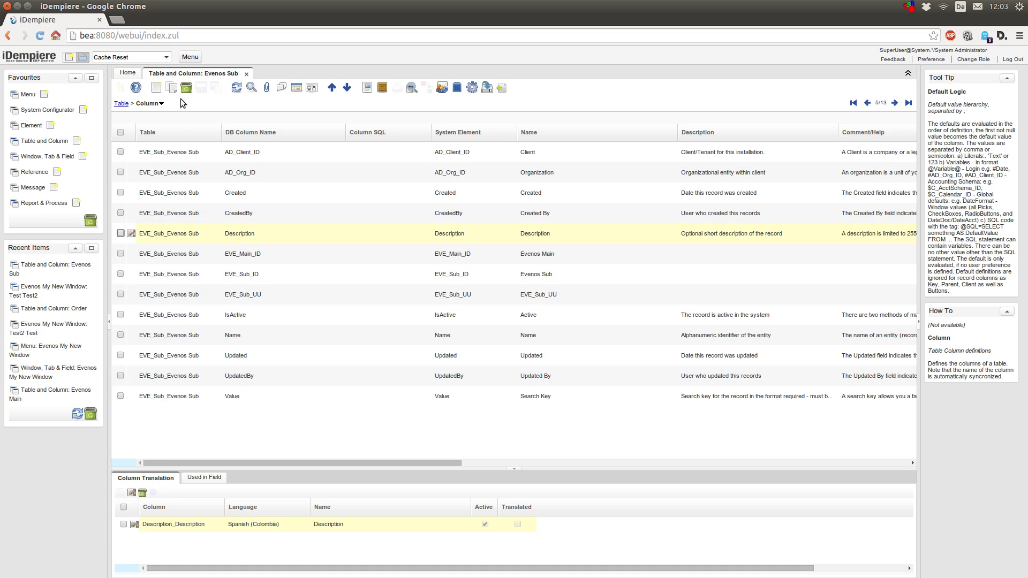
pyautogui.click(297, 91)
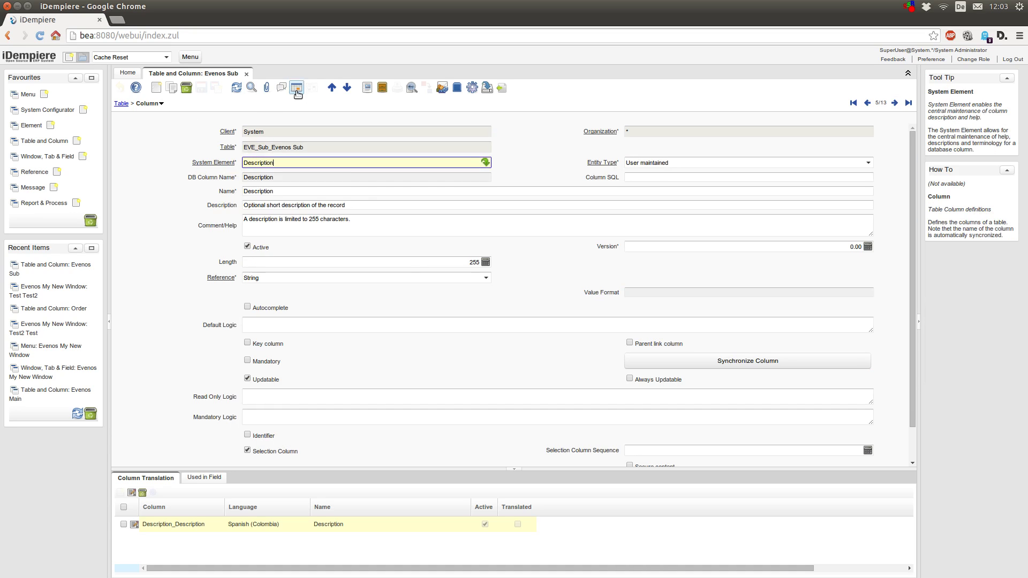
pyautogui.click(313, 325)
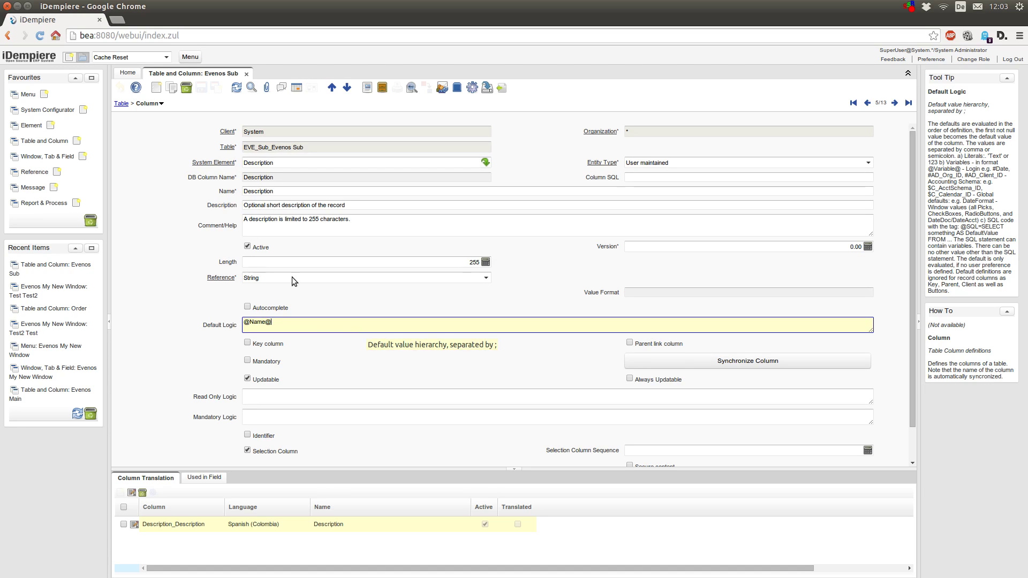
pyautogui.moveTo(281, 323); pyautogui.dragTo(243, 322)
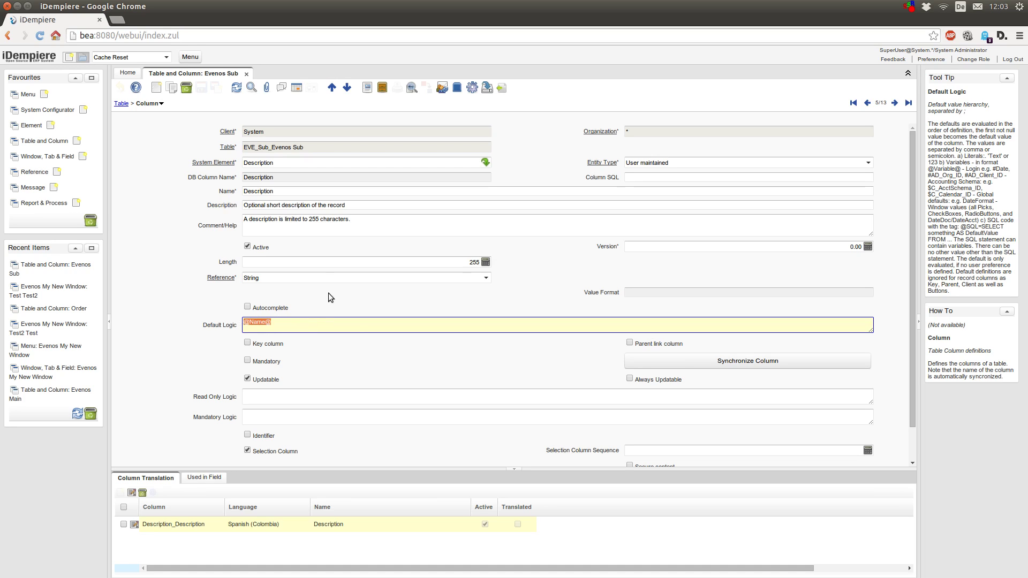
pyautogui.click(249, 327)
pyautogui.write('0|')
pyautogui.click(278, 396)
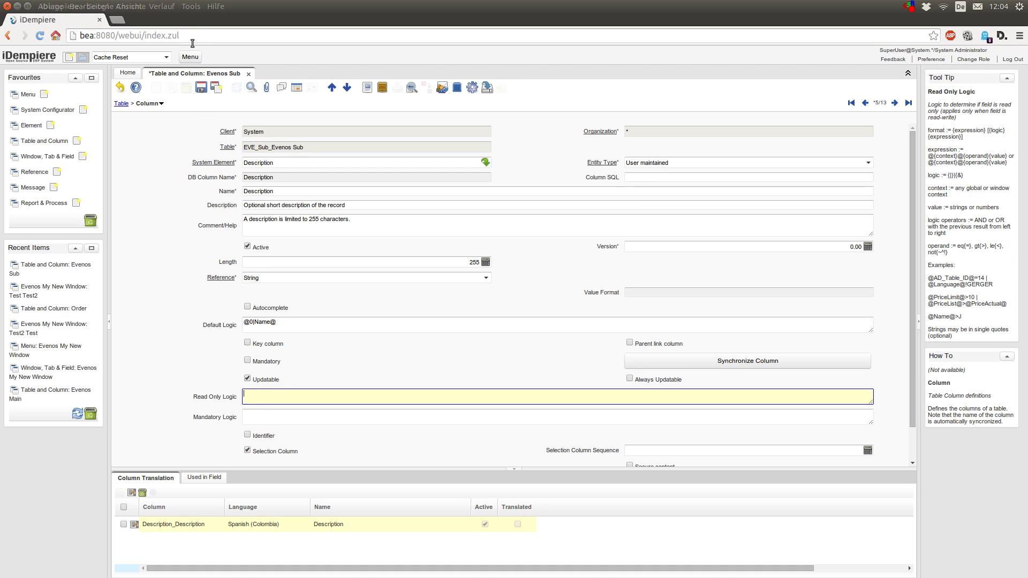
# - Save the column and open Evenos My New Window
pyautogui.click(200, 90)
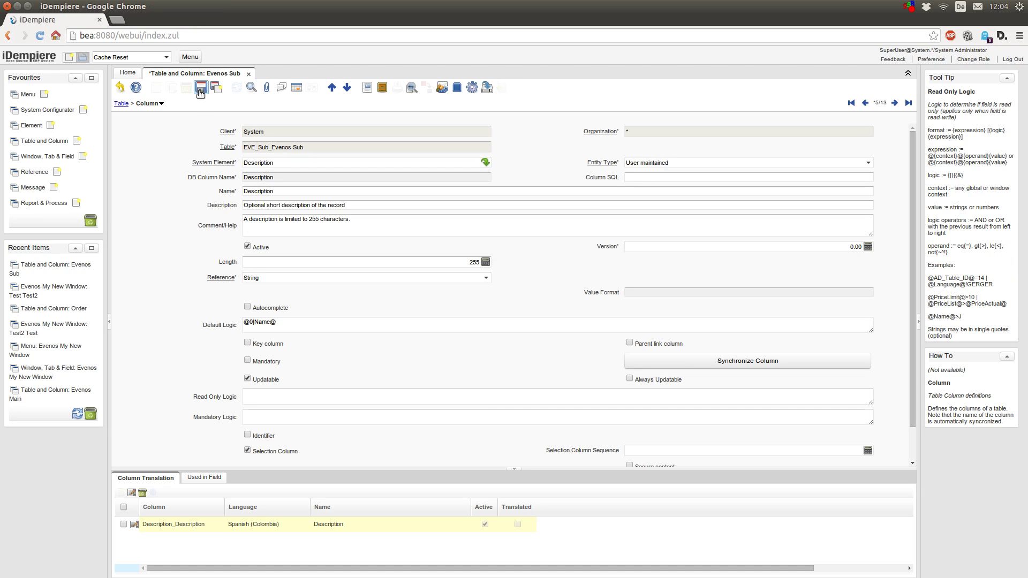
pyautogui.click(195, 58)
pyautogui.click(230, 465)
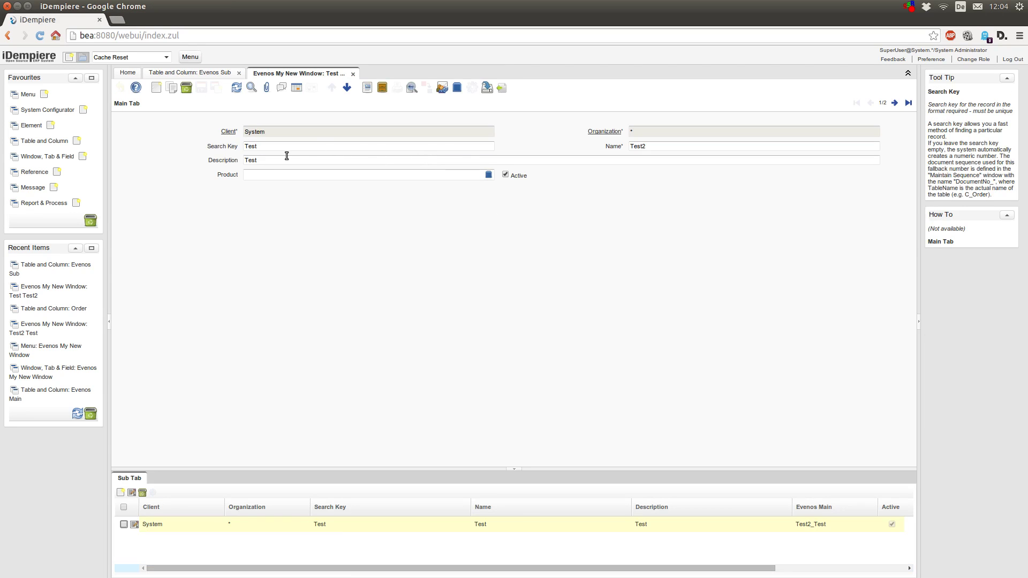
# - Add a new Sub Tab record and check its Description defaults to Test2
pyautogui.click(667, 148)
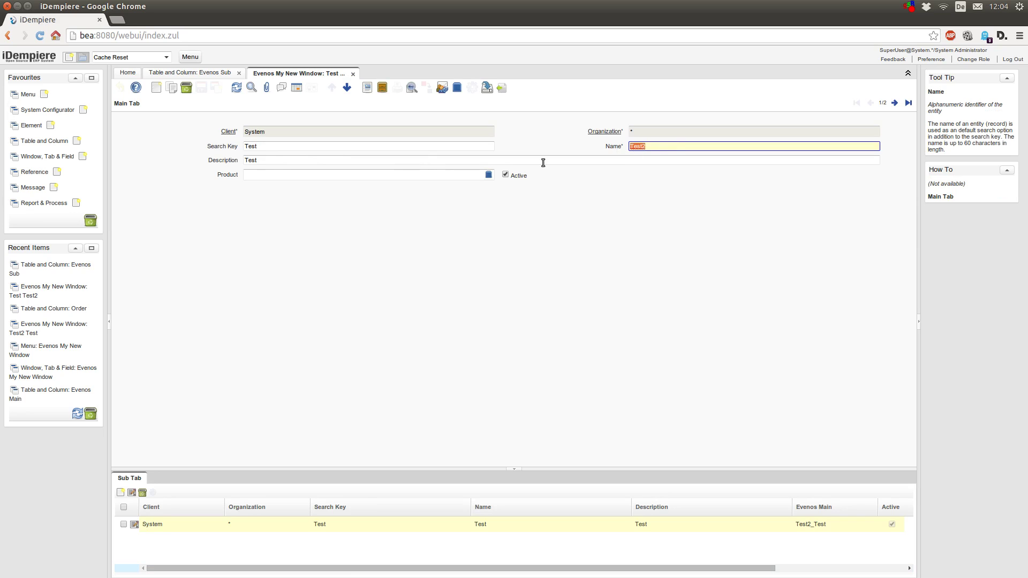
pyautogui.click(137, 480)
pyautogui.click(297, 90)
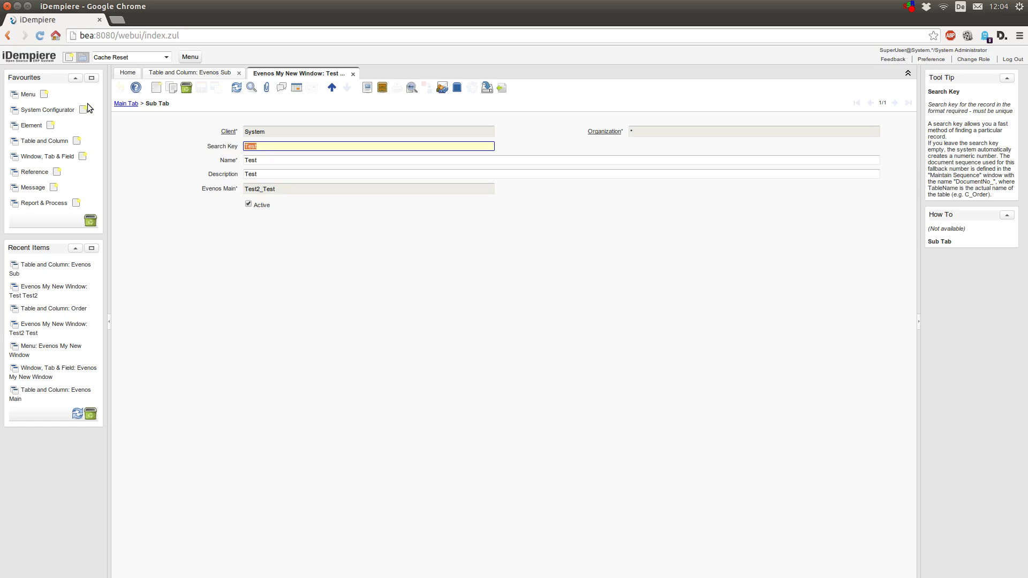
pyautogui.click(156, 88)
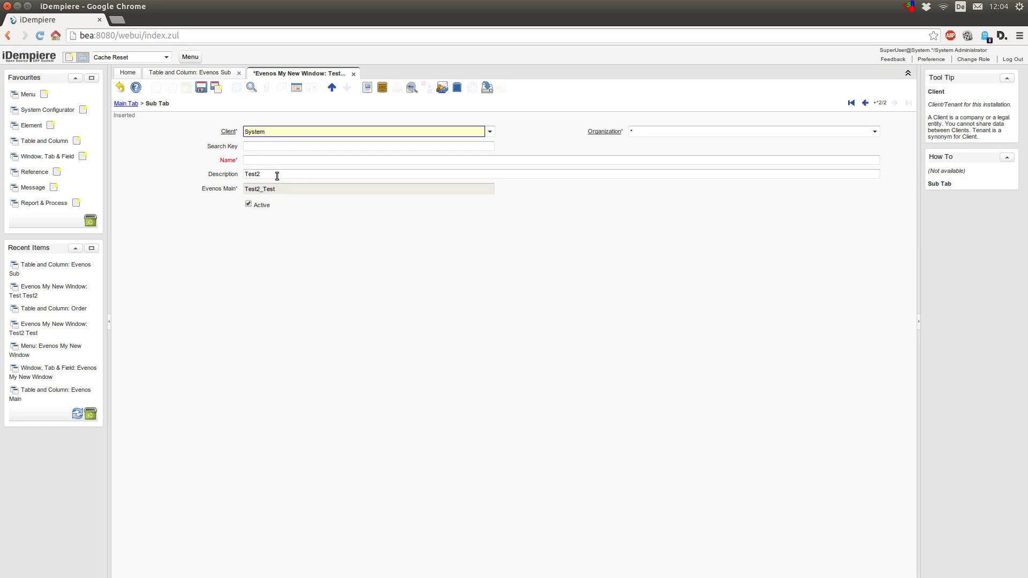
pyautogui.moveTo(266, 175); pyautogui.dragTo(230, 175)
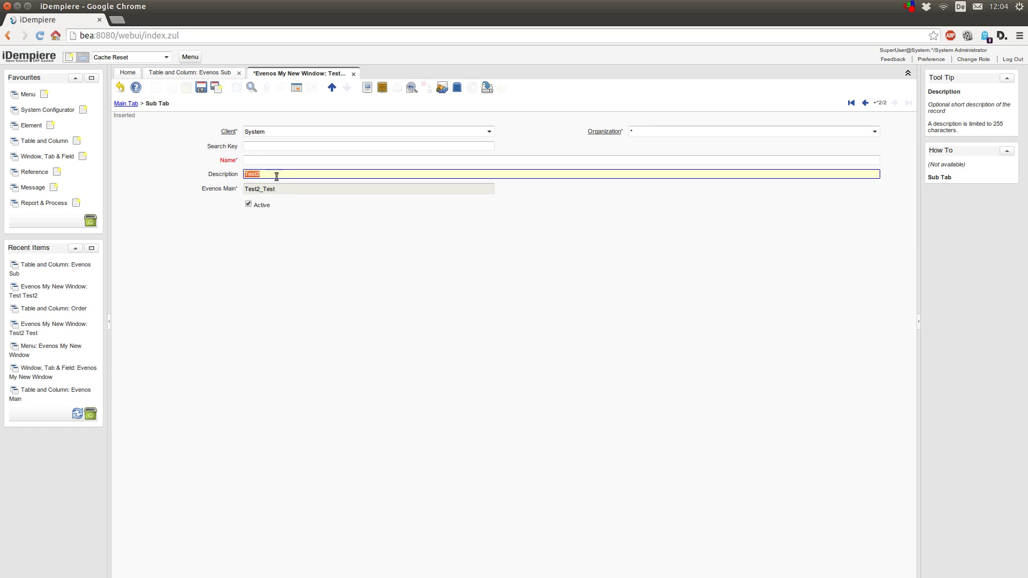
pyautogui.click(344, 175)
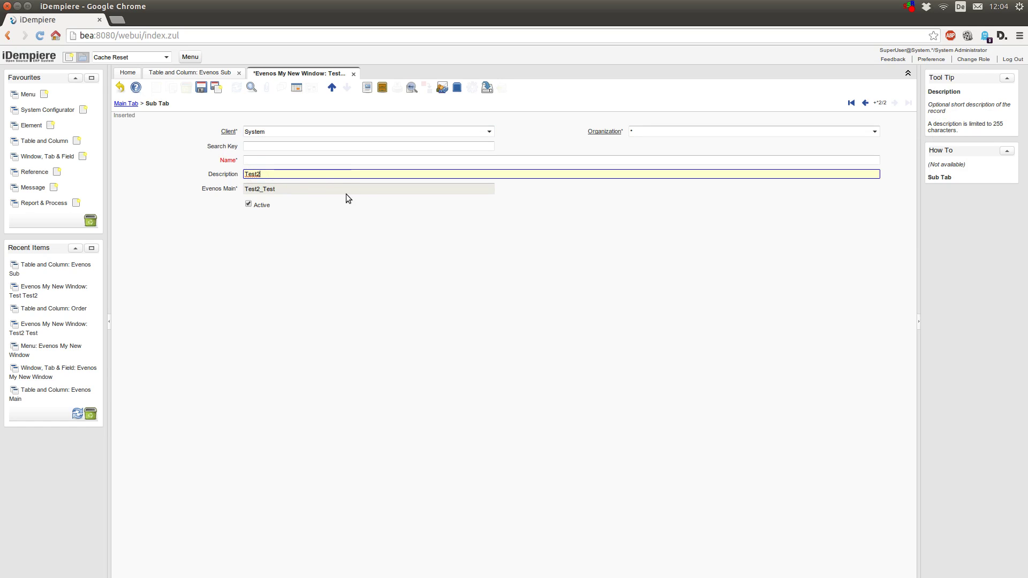
# - Discard the test sub record and close Evenos My New Window
pyautogui.click(120, 87)
pyautogui.click(330, 74)
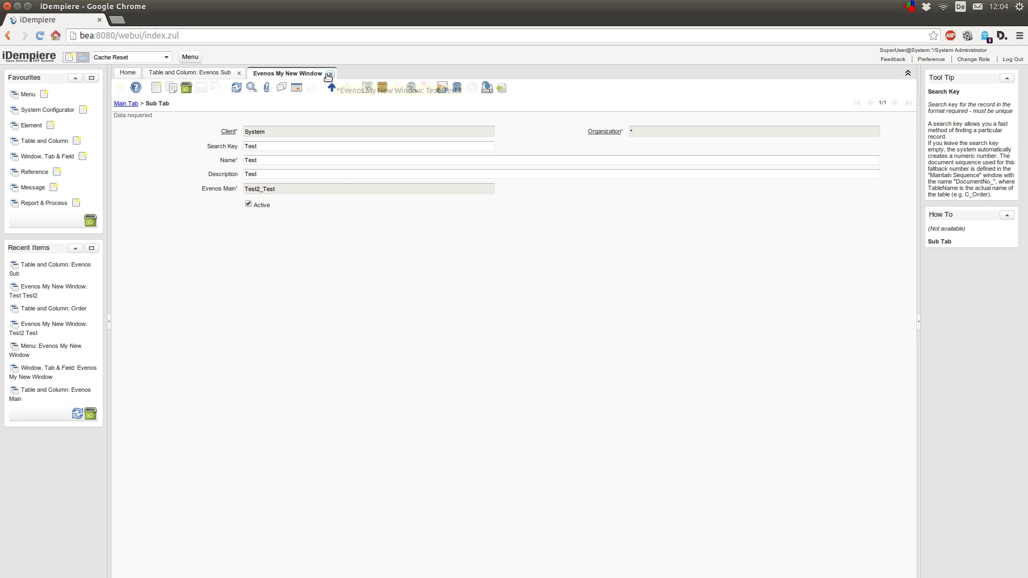
pyautogui.click(190, 57)
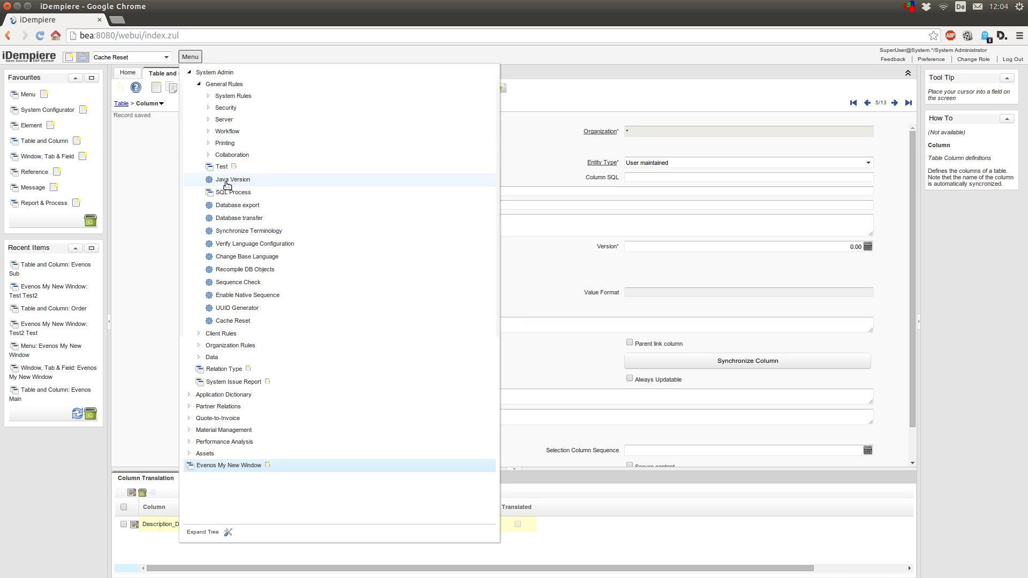
# - Run the Cache Reset process and return to the Description column
pyautogui.click(167, 57)
pyautogui.press('Return')
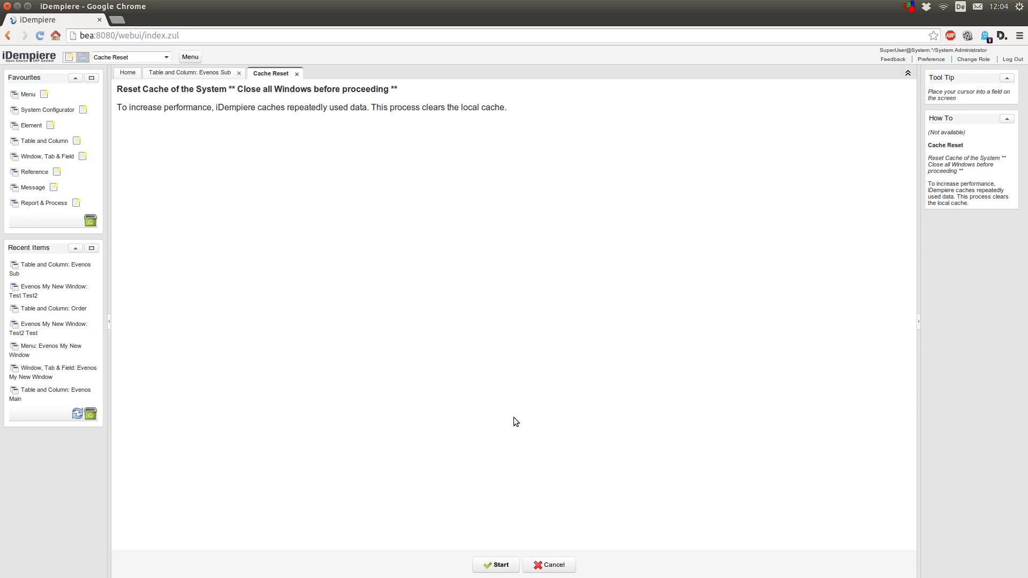
pyautogui.click(500, 565)
pyautogui.click(513, 566)
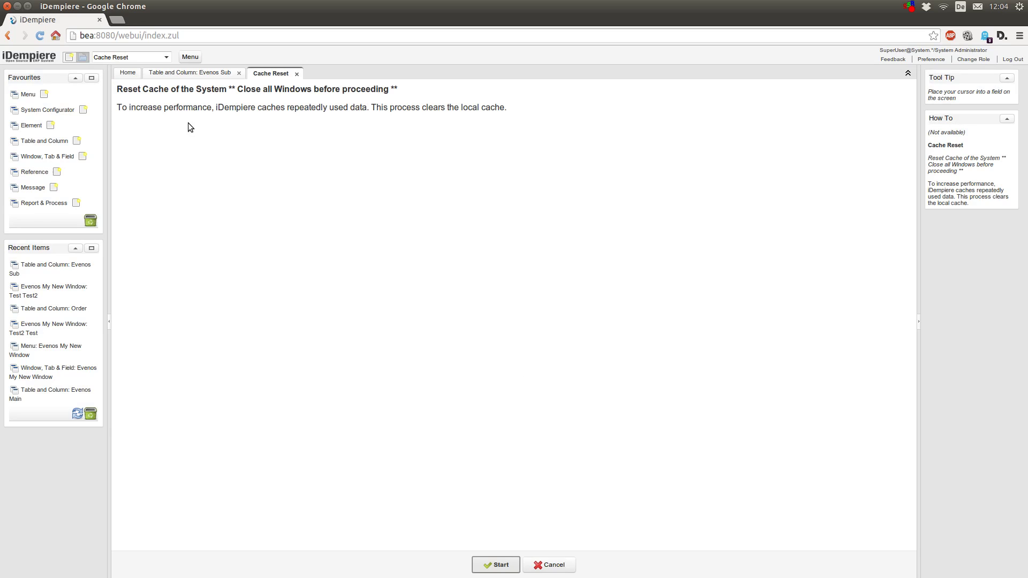
pyautogui.click(296, 74)
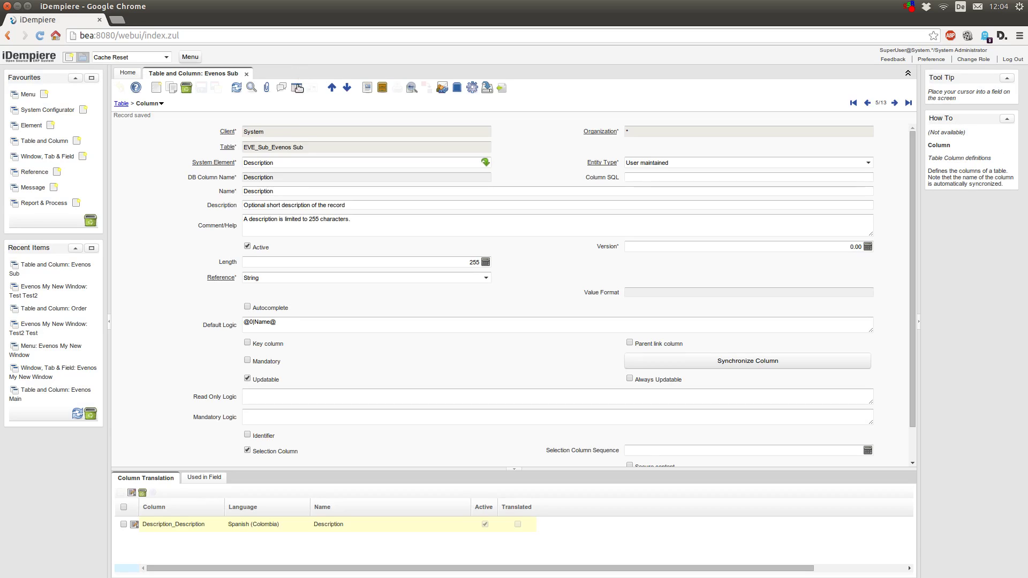
# - Check the still-empty Read Only Logic and Mandatory Logic fields
pyautogui.click(304, 396)
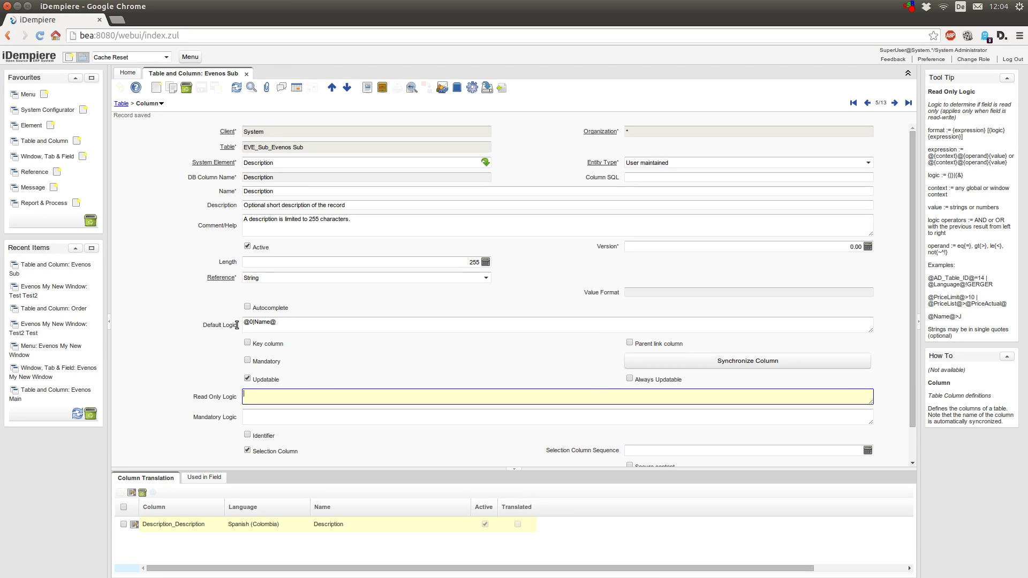
pyautogui.click(251, 415)
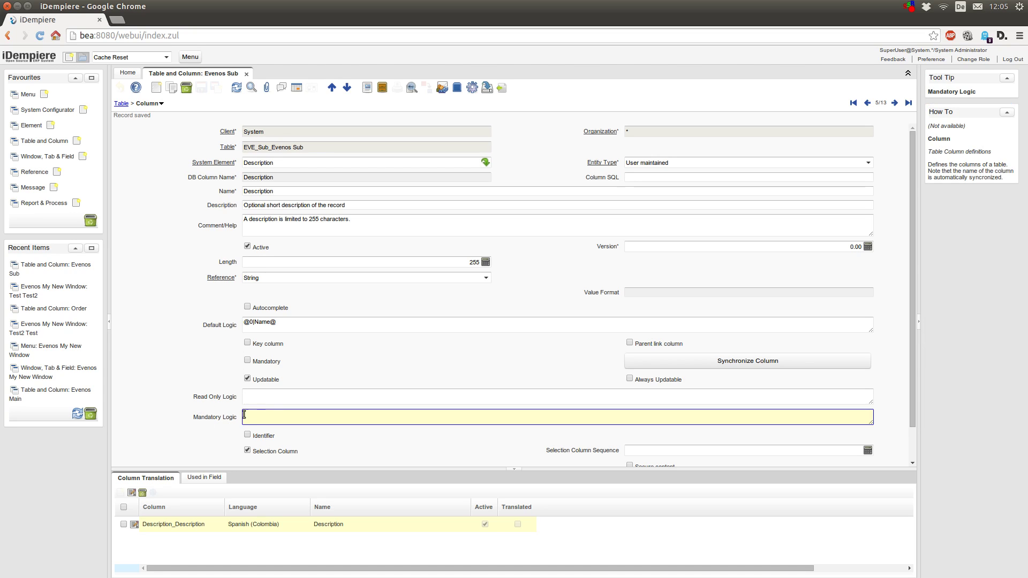
pyautogui.click(269, 400)
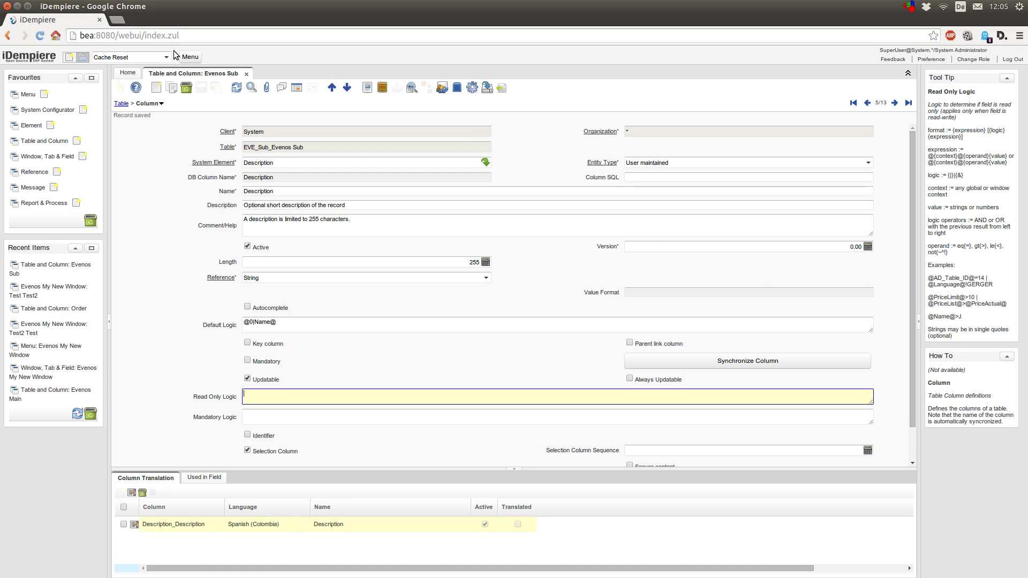
# - Open the Errors list and session log, browsing to the AD_User_Name context entry
pyautogui.click(45, 59)
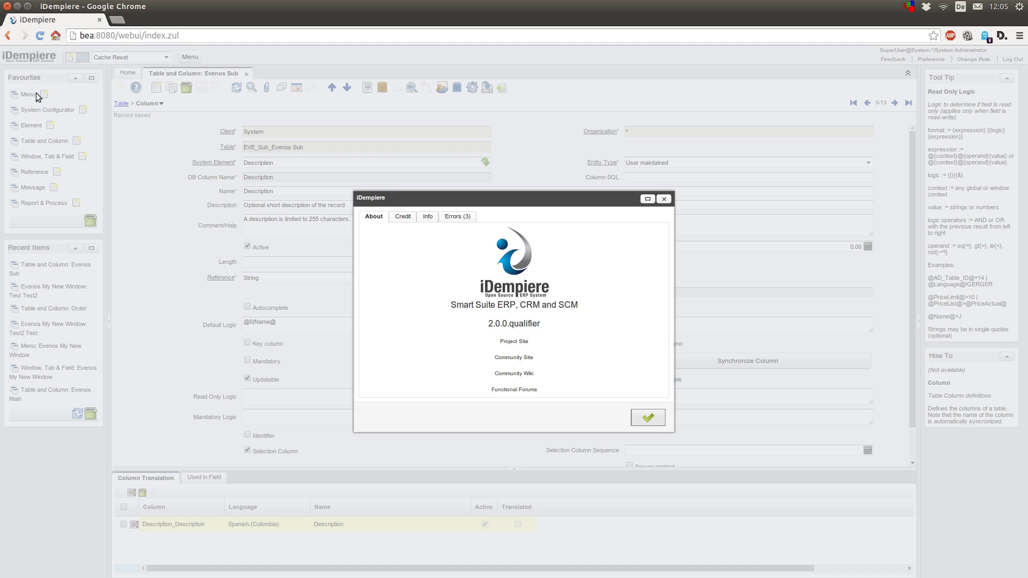
pyautogui.click(457, 216)
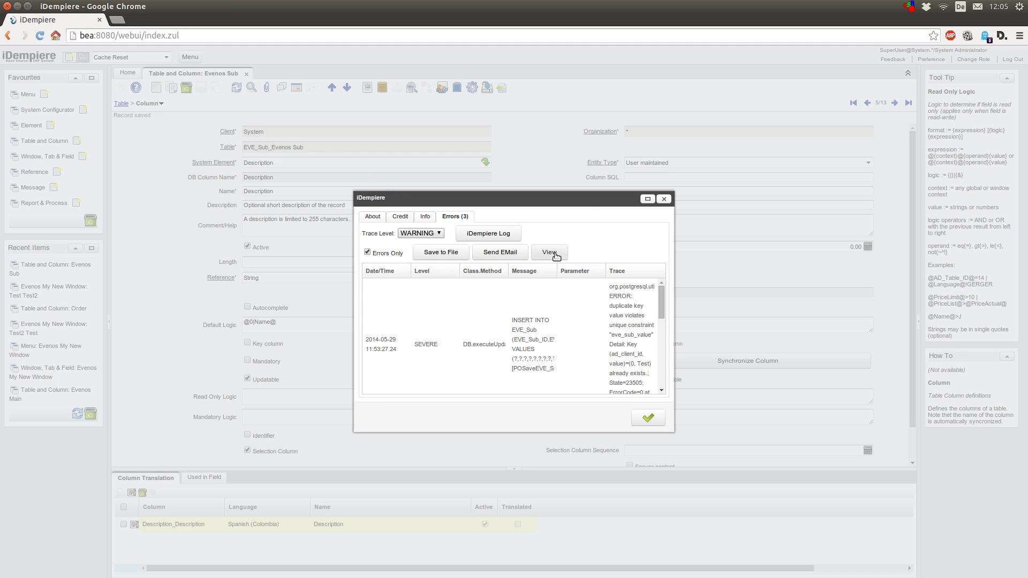
pyautogui.click(558, 252)
pyautogui.scroll(-5, 525, 294)
pyautogui.scroll(-10, 525, 295)
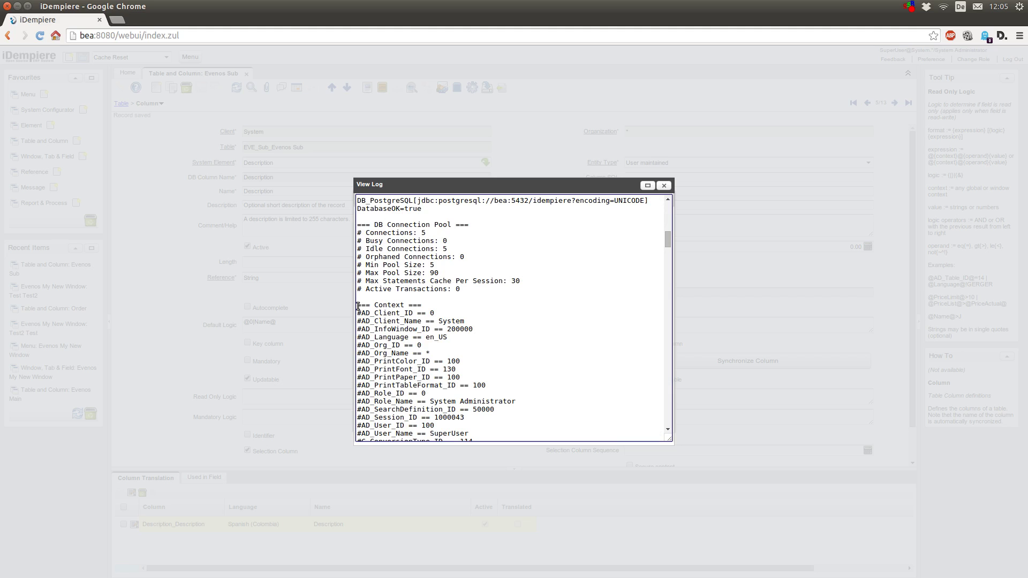
pyautogui.moveTo(358, 306); pyautogui.dragTo(422, 306)
pyautogui.scroll(-2, 454, 401)
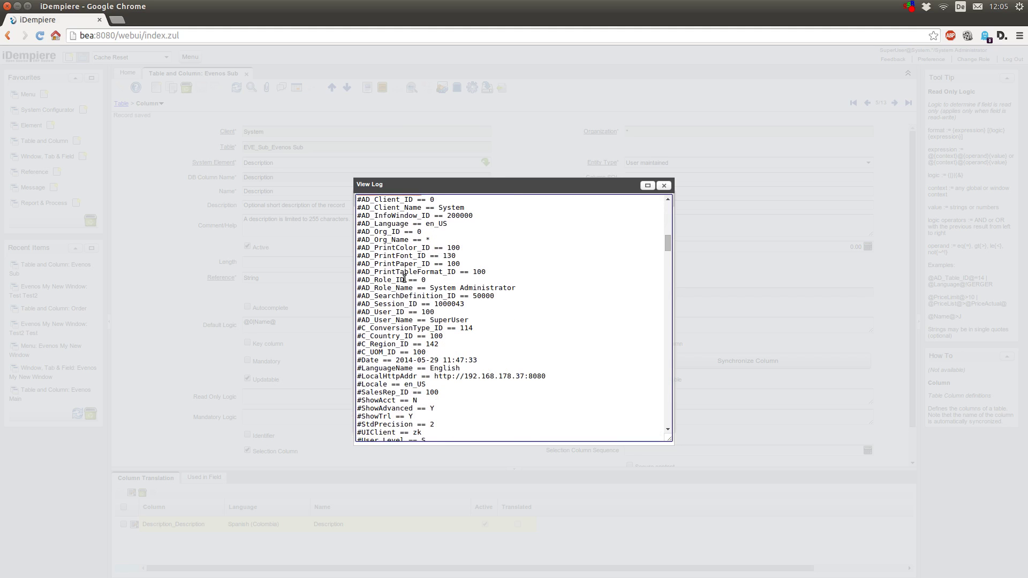
pyautogui.keyDown('shift'); pyautogui.click(359, 321); pyautogui.keyUp('shift')
pyautogui.click(358, 321)
pyautogui.moveTo(413, 321); pyautogui.dragTo(358, 322)
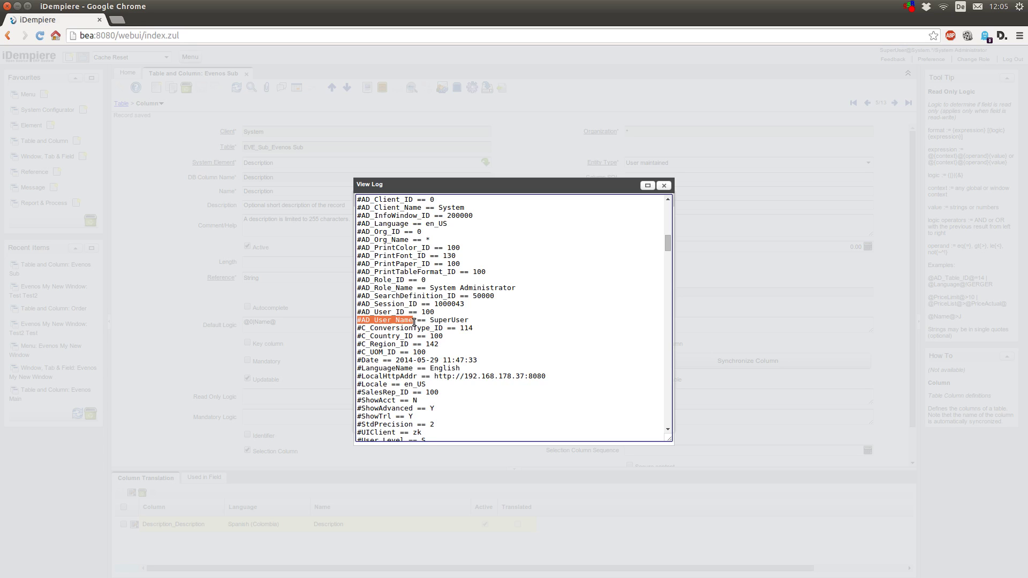
pyautogui.scroll(-6, 449, 318)
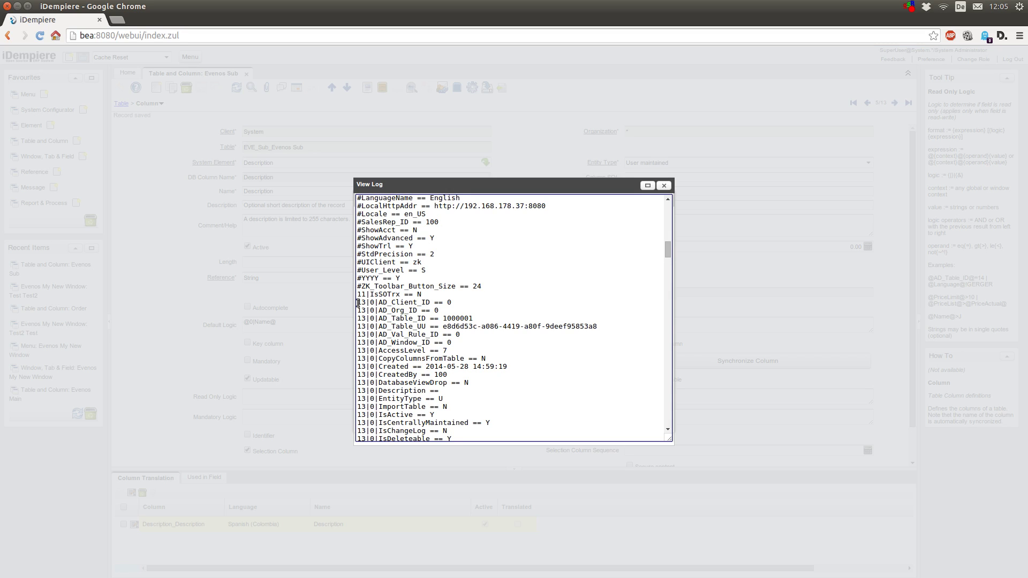
# - Examine the AD_Client_ID and _TabInfo_AD_Table_UU log entries, then close the log
pyautogui.moveTo(358, 303)
pyautogui.mouseDown()
pyautogui.moveTo(379, 303)
pyautogui.moveTo(359, 303)
pyautogui.mouseUp()
pyautogui.click(372, 304)
pyautogui.tripleClick(389, 304)
pyautogui.doubleClick(430, 303)
pyautogui.scroll(-10, 427, 303)
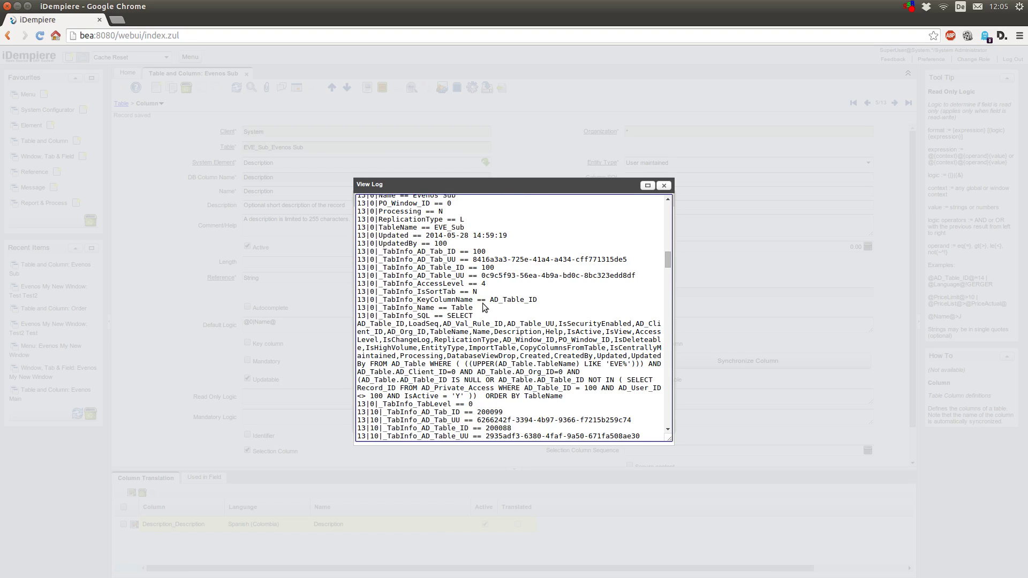
pyautogui.scroll(-5, 507, 295)
pyautogui.scroll(5, 432, 291)
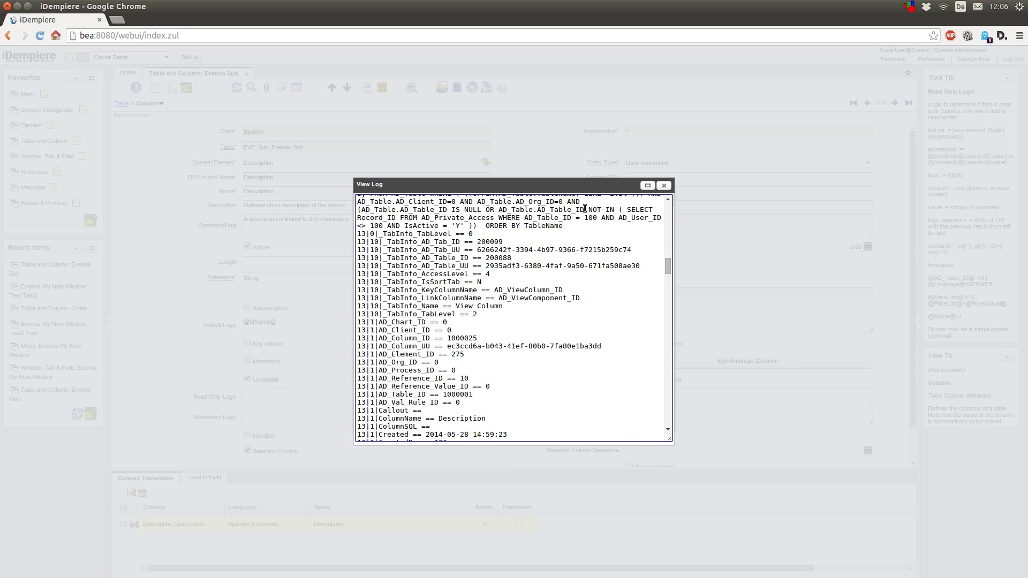
pyautogui.moveTo(368, 268)
pyautogui.mouseDown()
pyautogui.moveTo(352, 268)
pyautogui.moveTo(373, 268)
pyautogui.mouseUp()
pyautogui.click(371, 268)
pyautogui.moveTo(372, 266); pyautogui.dragTo(356, 267)
pyautogui.click(371, 266)
pyautogui.click(664, 185)
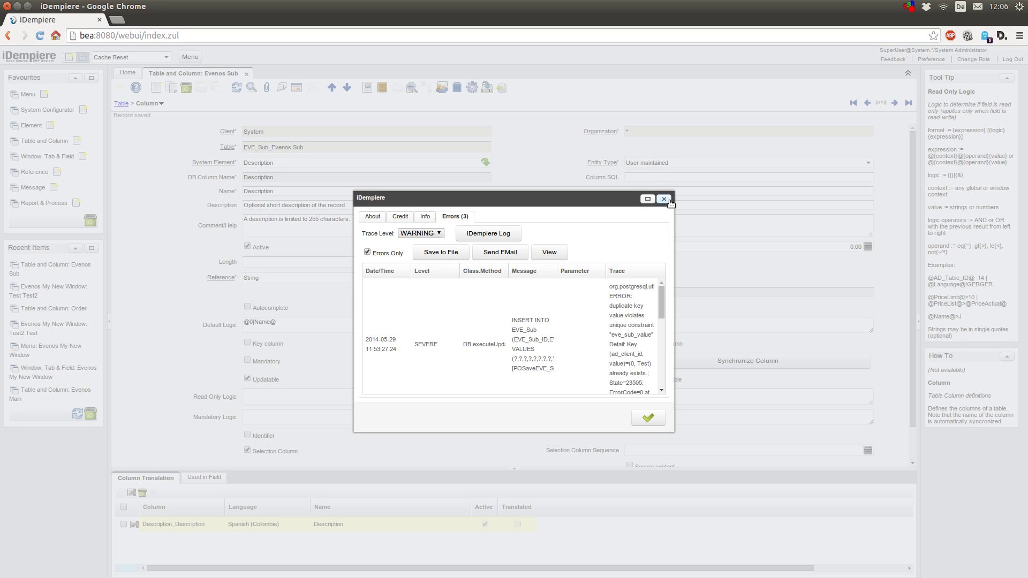
# - Dismiss the error dialog, browse the Window, Tab & Field records to Access Audit, then close that tab
pyautogui.click(665, 198)
pyautogui.click(41, 157)
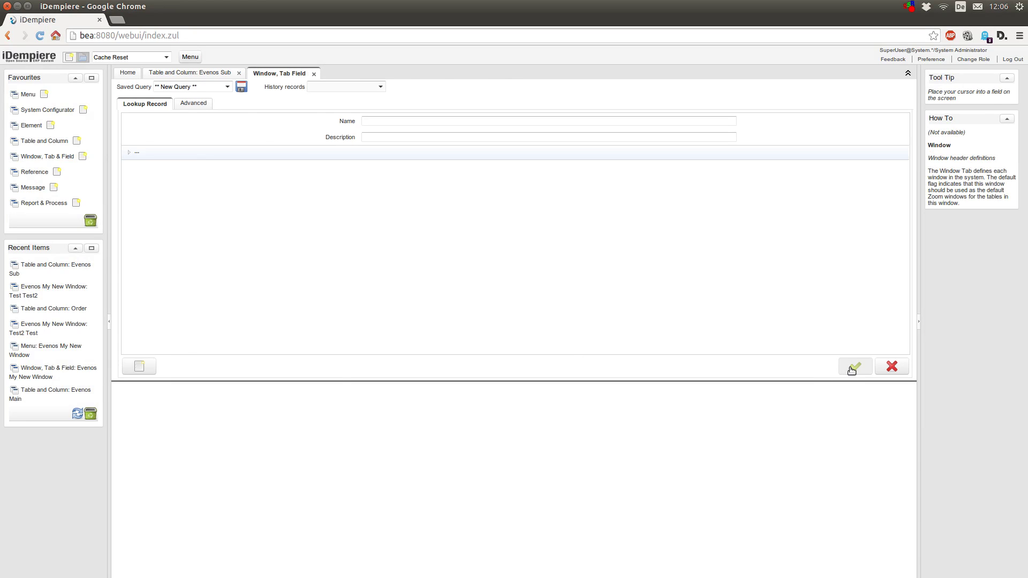
pyautogui.click(856, 366)
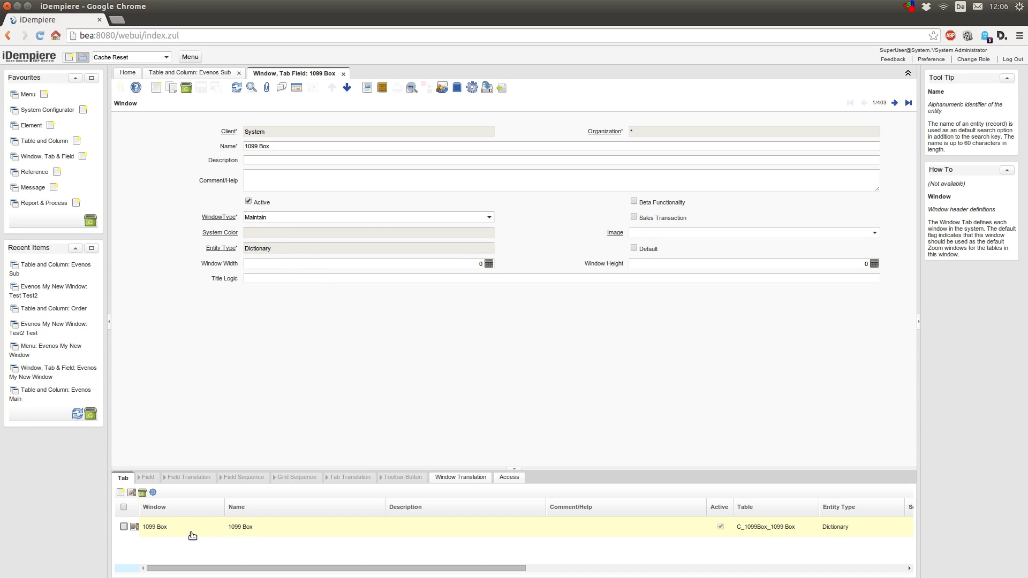
pyautogui.click(894, 103)
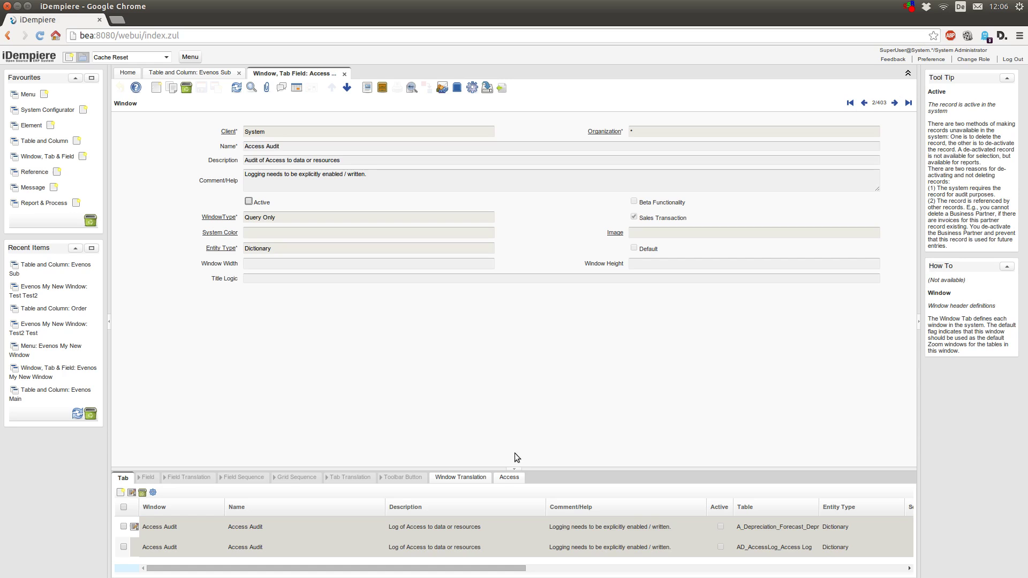
pyautogui.moveTo(541, 466); pyautogui.dragTo(541, 369)
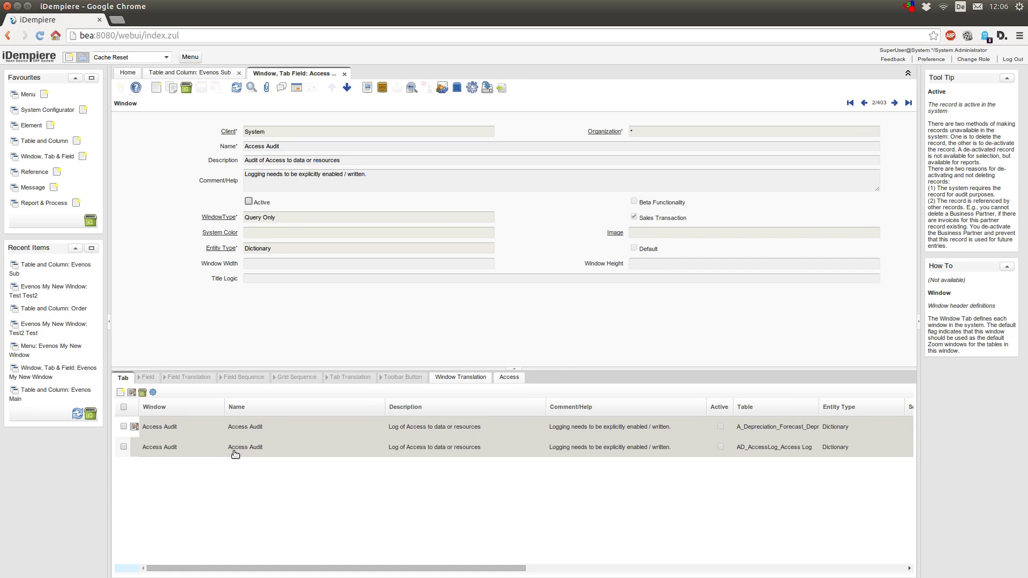
pyautogui.click(344, 74)
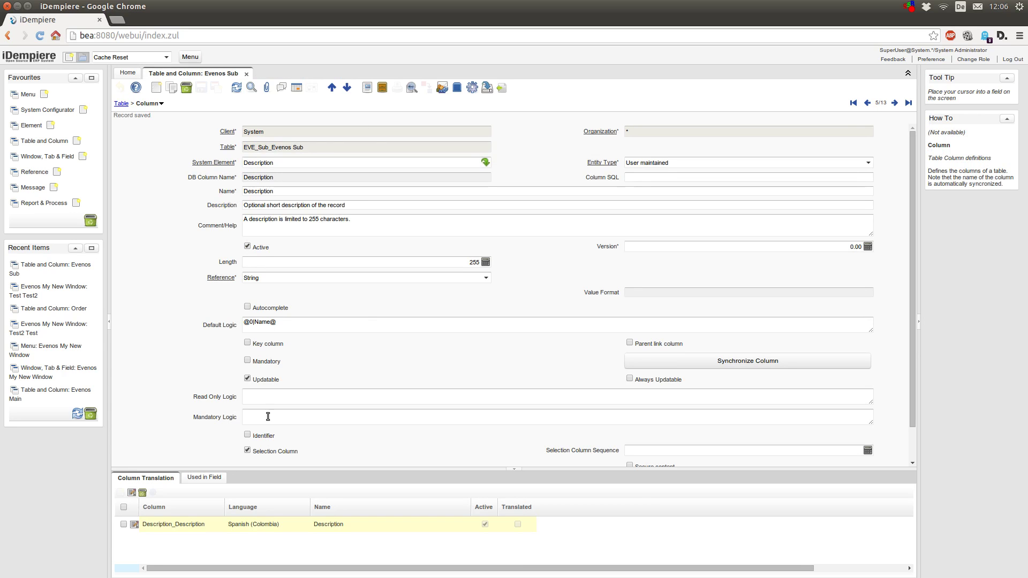
# - Mark the 0|Name part of Default Logic @0|Name@ and start on the empty Read Only Logic
pyautogui.moveTo(251, 323); pyautogui.dragTo(271, 324)
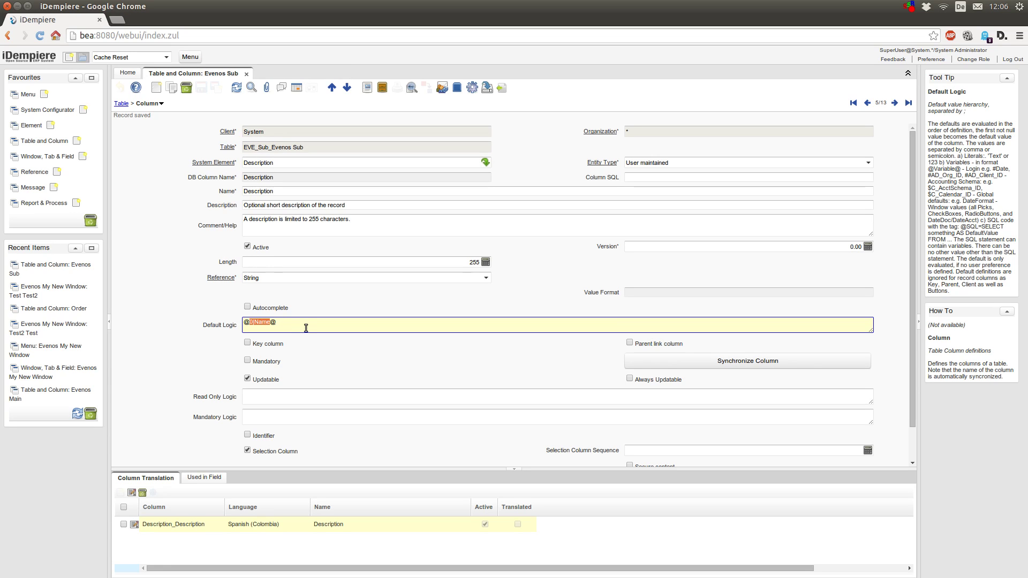
pyautogui.click(268, 399)
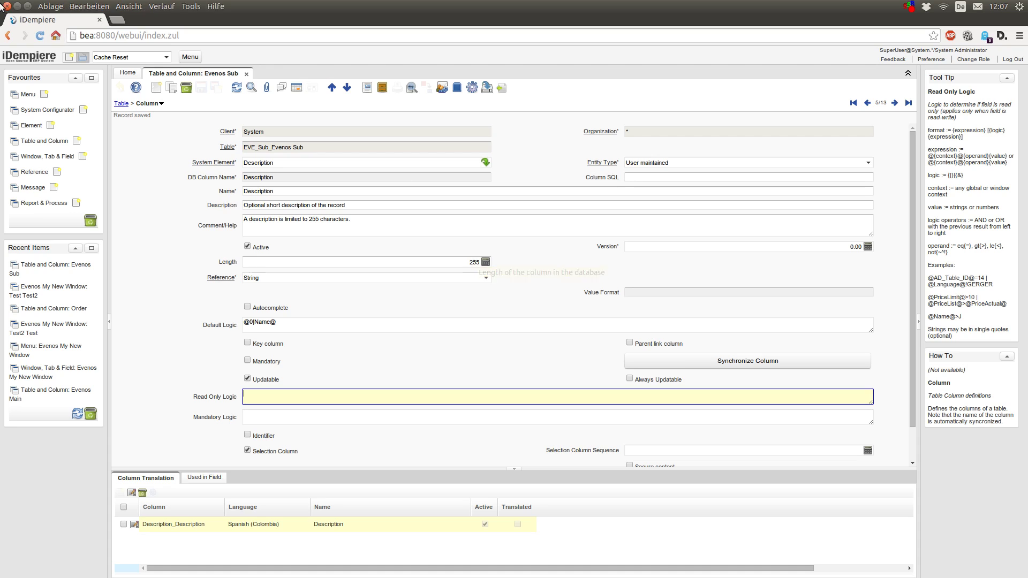
# - Open Evenos My New Window and show its Sub Tab record as a form
pyautogui.click(191, 58)
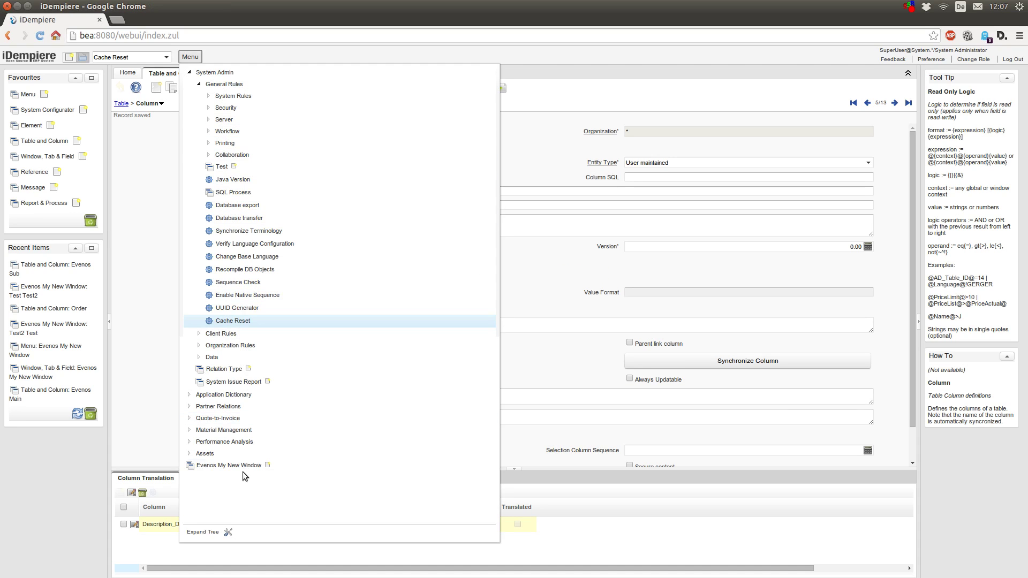
pyautogui.click(230, 466)
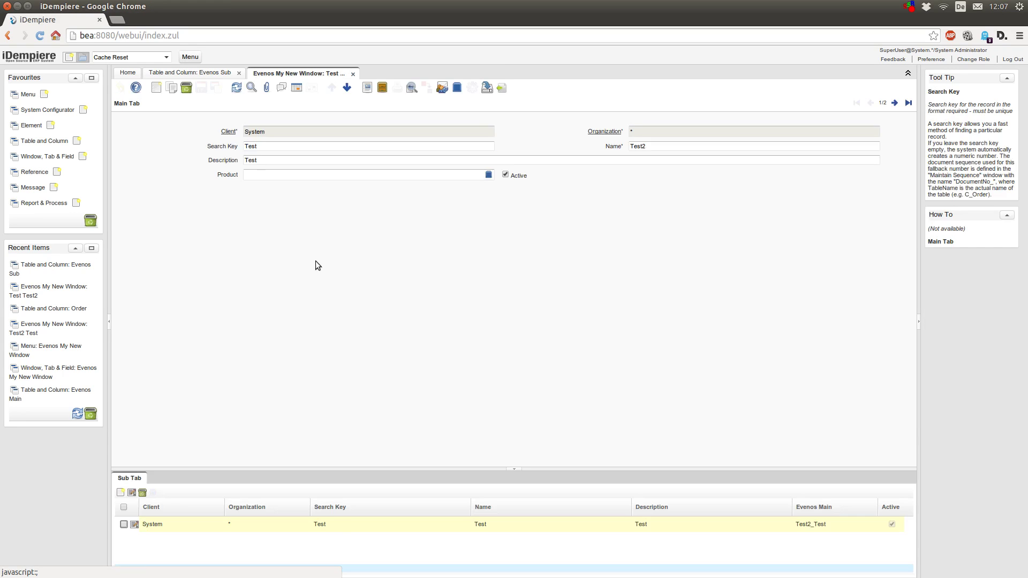
pyautogui.click(132, 493)
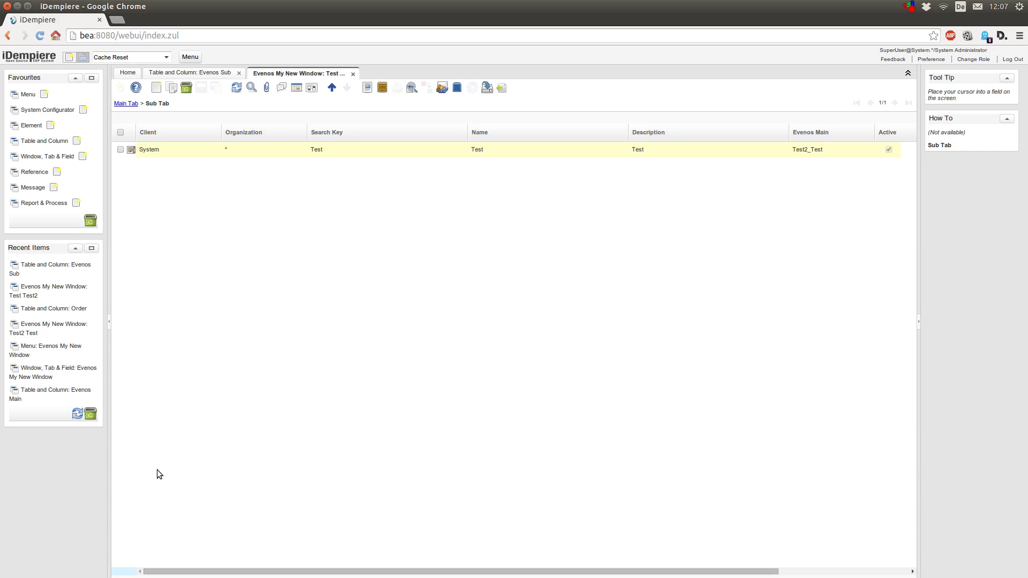
pyautogui.click(289, 85)
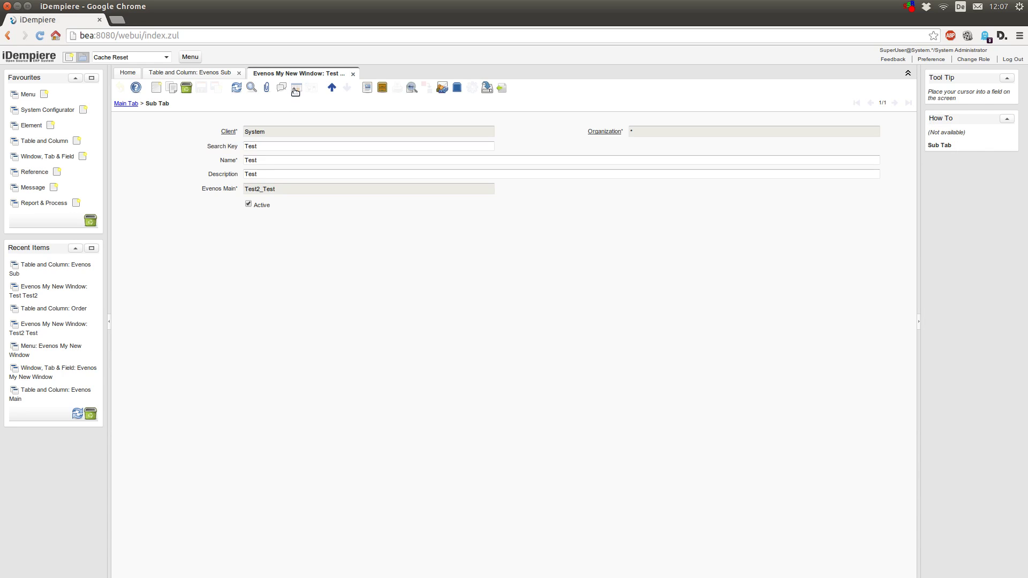
# - Inspect the Sub Tab's Description and Name 'Test' values, then the Main Tab's empty Product field
pyautogui.click(273, 175)
pyautogui.moveTo(273, 175); pyautogui.dragTo(238, 174)
pyautogui.click(287, 174)
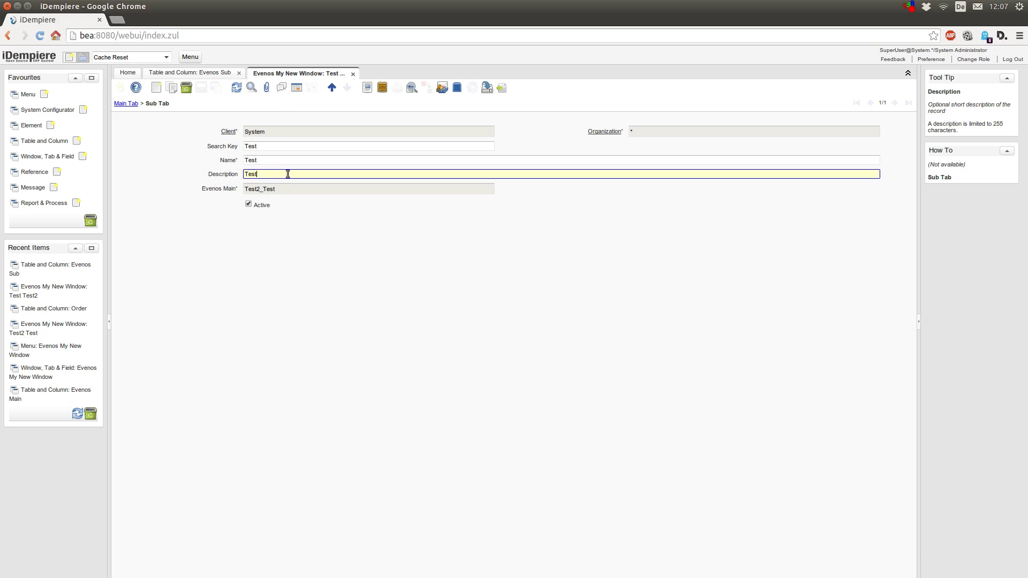
pyautogui.click(271, 161)
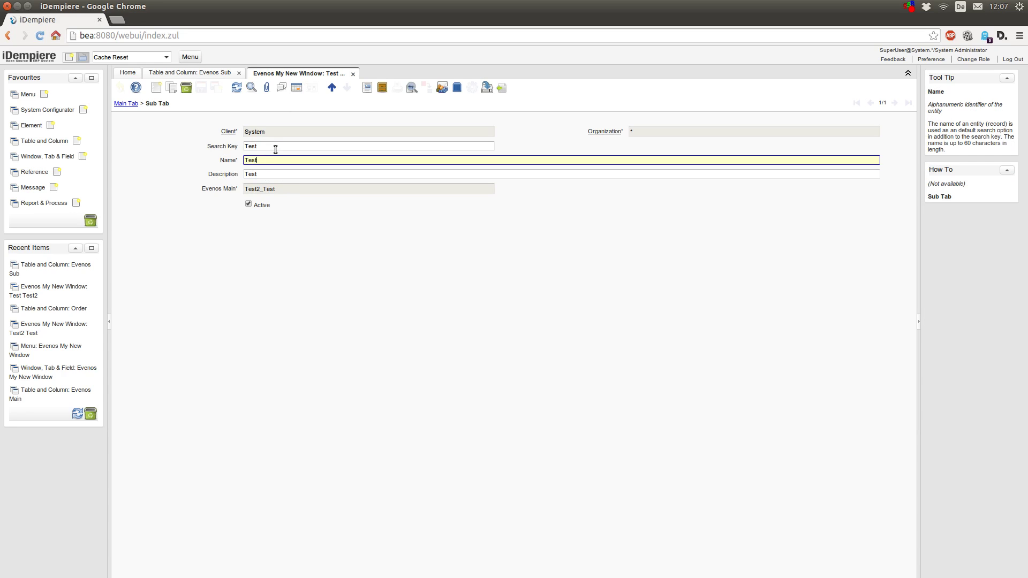
pyautogui.click(275, 149)
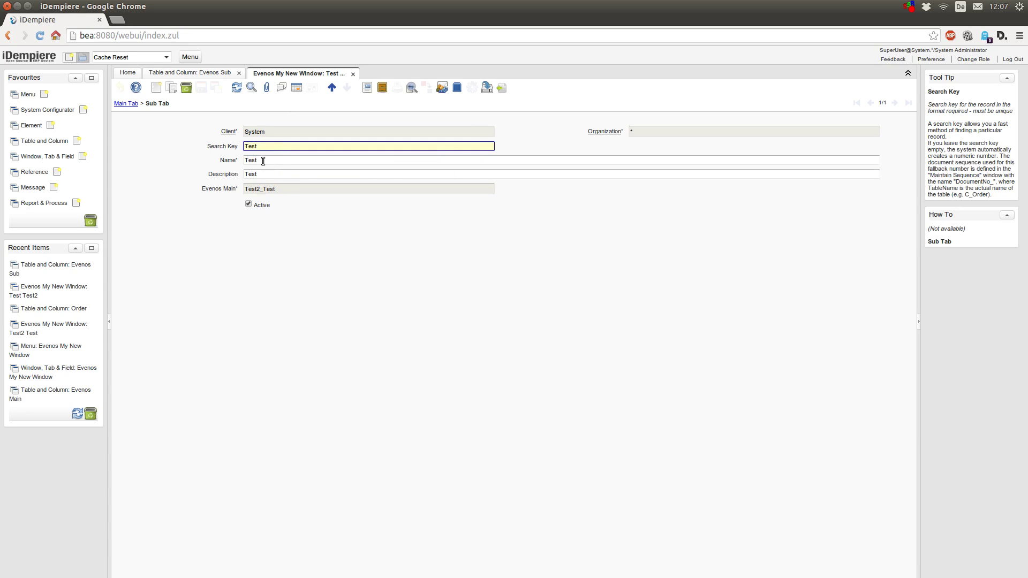
pyautogui.moveTo(264, 161); pyautogui.dragTo(239, 162)
pyautogui.click(265, 148)
pyautogui.click(121, 104)
pyautogui.click(271, 175)
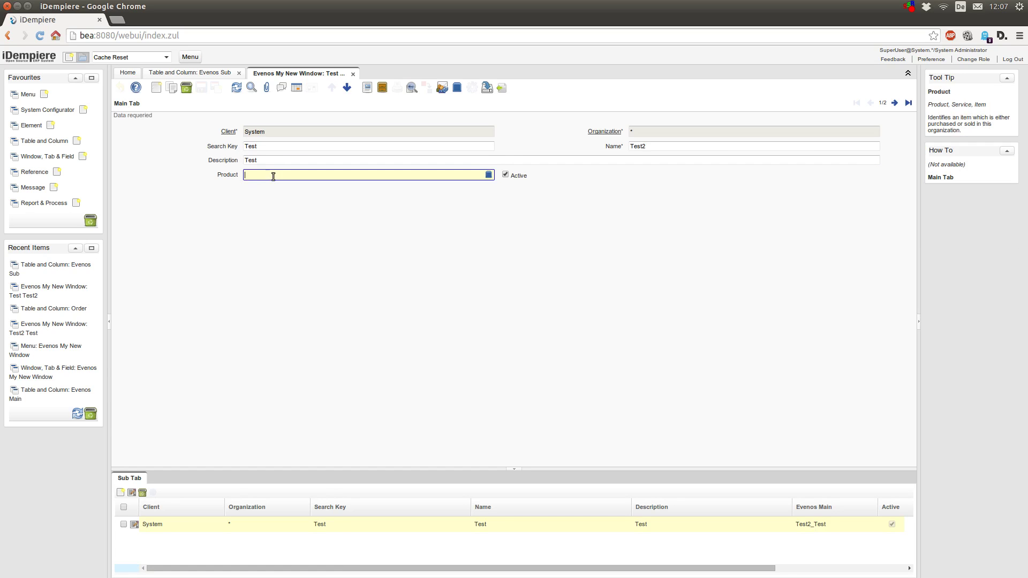
pyautogui.click(198, 76)
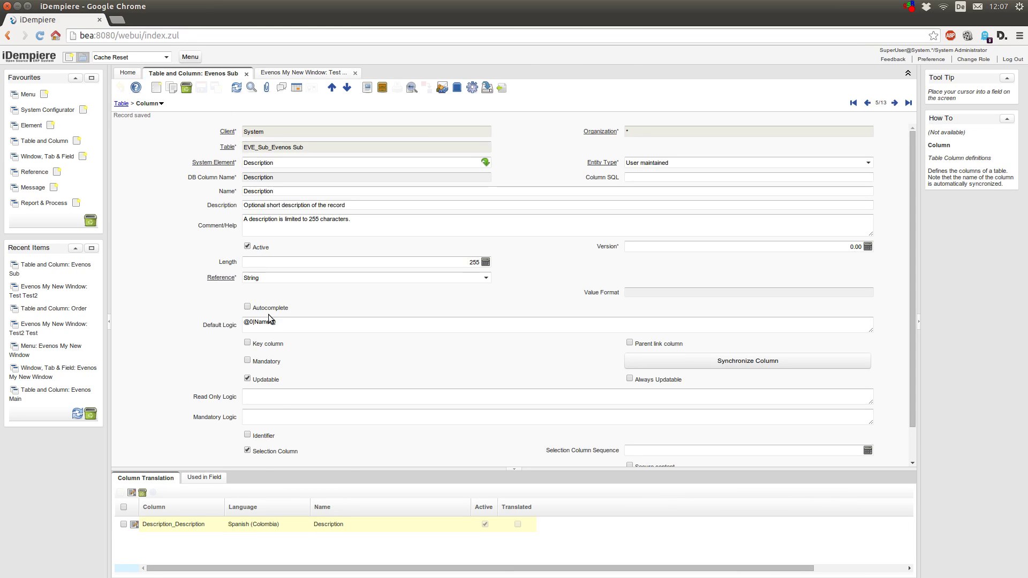
pyautogui.click(321, 397)
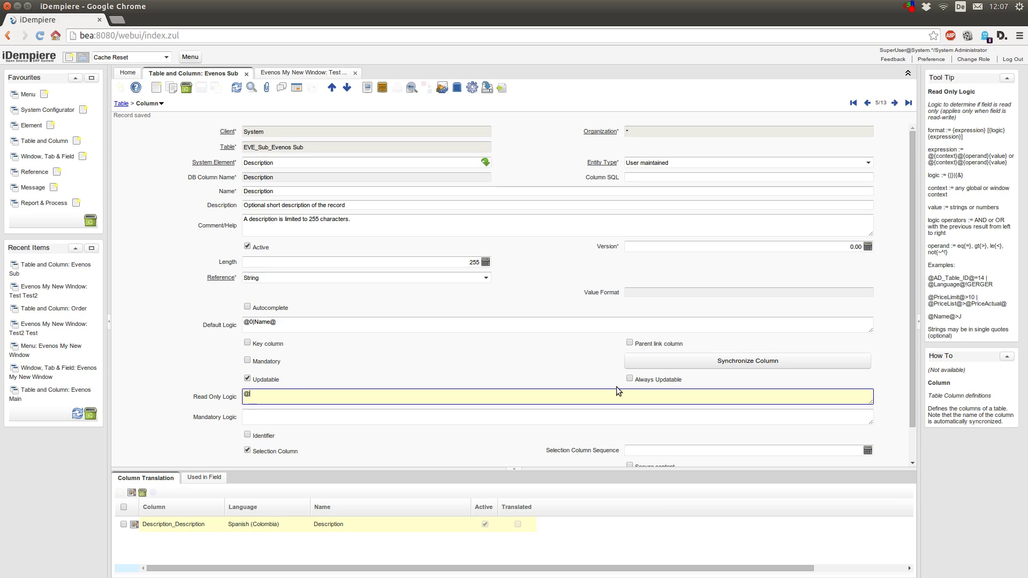
pyautogui.write('@Value@')
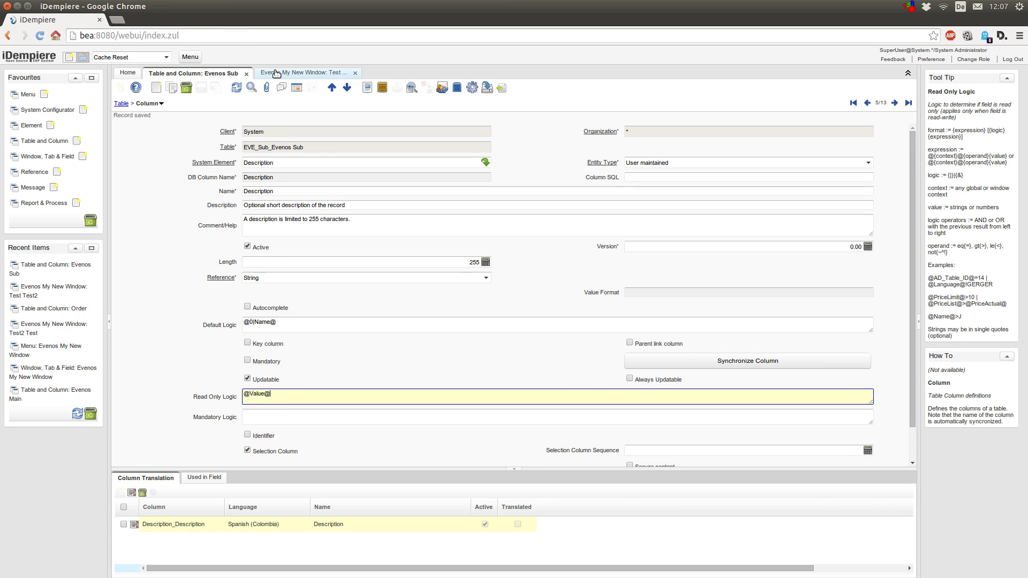
pyautogui.click(300, 74)
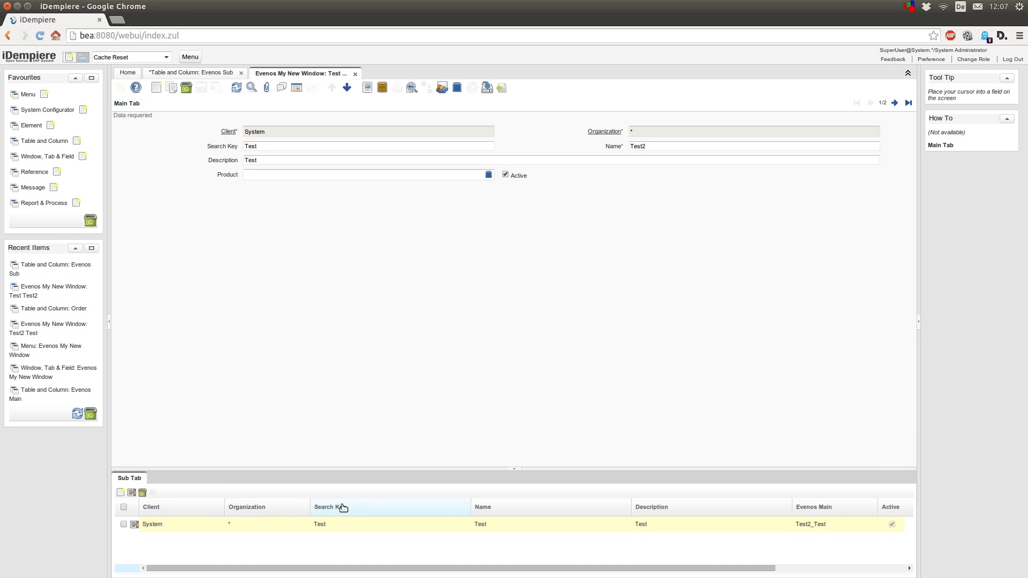
pyautogui.click(193, 75)
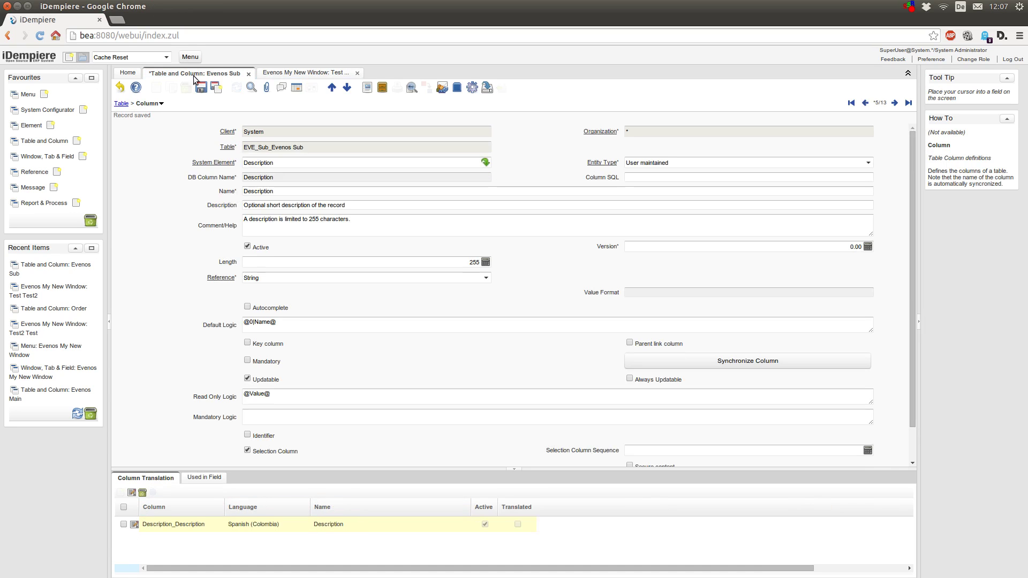
pyautogui.click(311, 394)
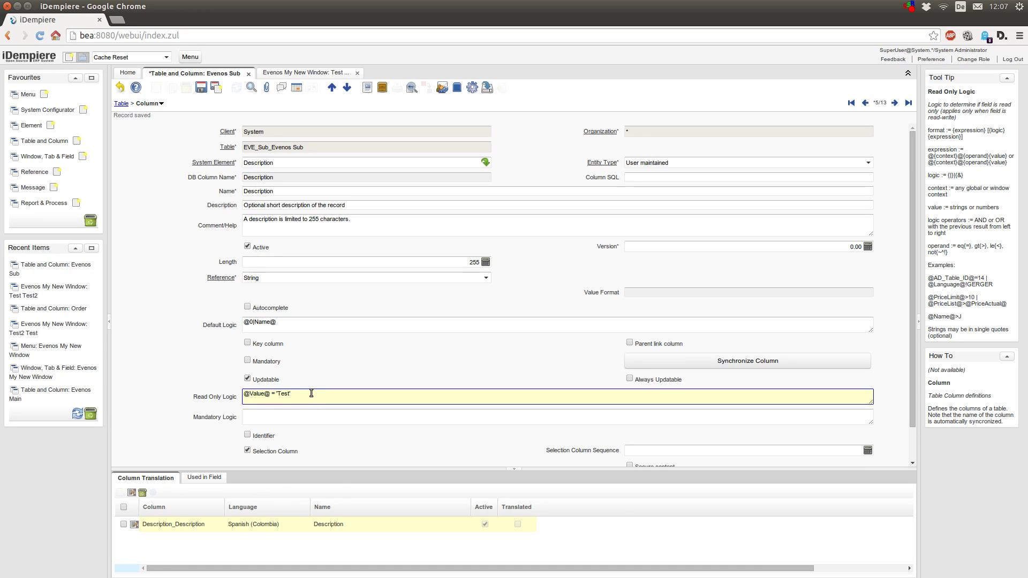
pyautogui.write("= 'Test' | @Name@='Test")
pyautogui.hotkey('ctrl', 'a')
pyautogui.press('End')
pyautogui.write('_Product_ID@')
# - Save the column's new read-only logic and run Cache Reset
pyautogui.click(430, 322)
pyautogui.click(200, 87)
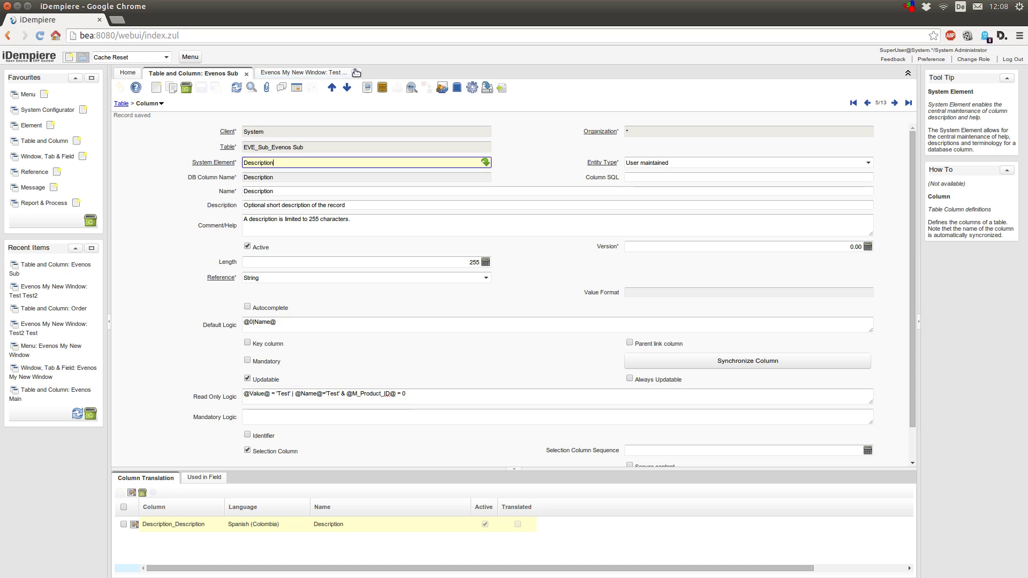
pyautogui.click(167, 57)
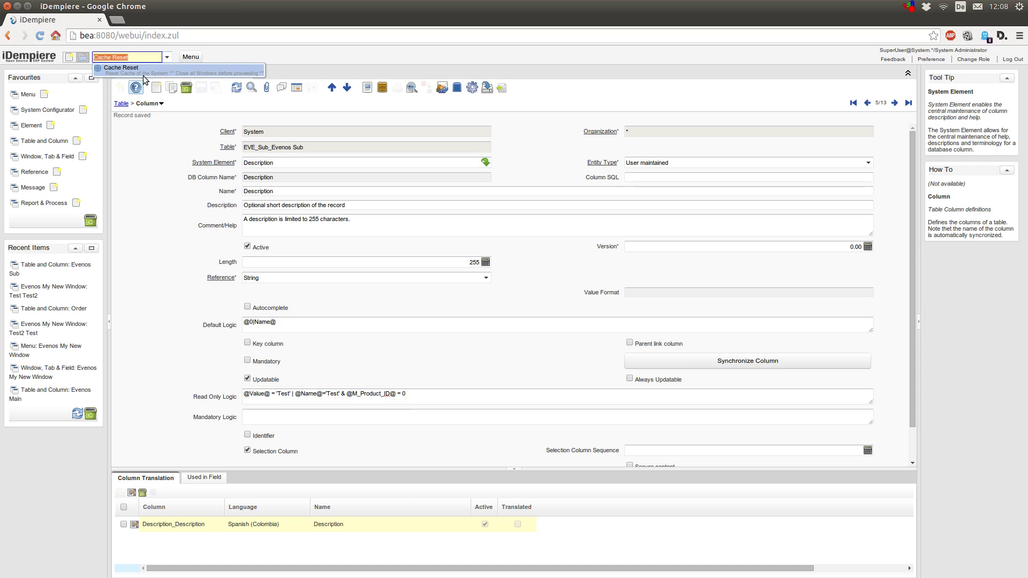
pyautogui.click(142, 72)
pyautogui.click(511, 563)
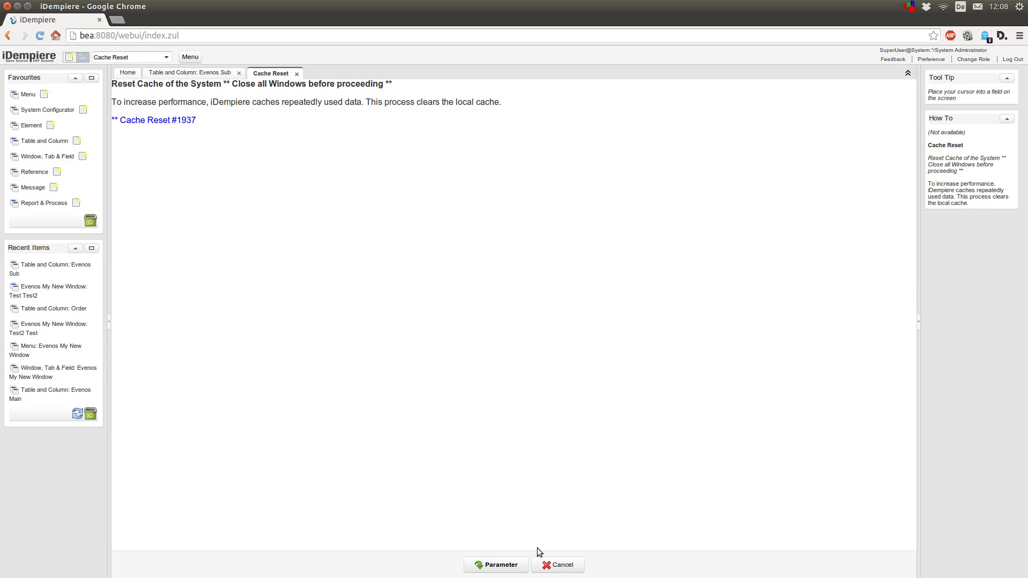
pyautogui.click(500, 564)
pyautogui.click(190, 57)
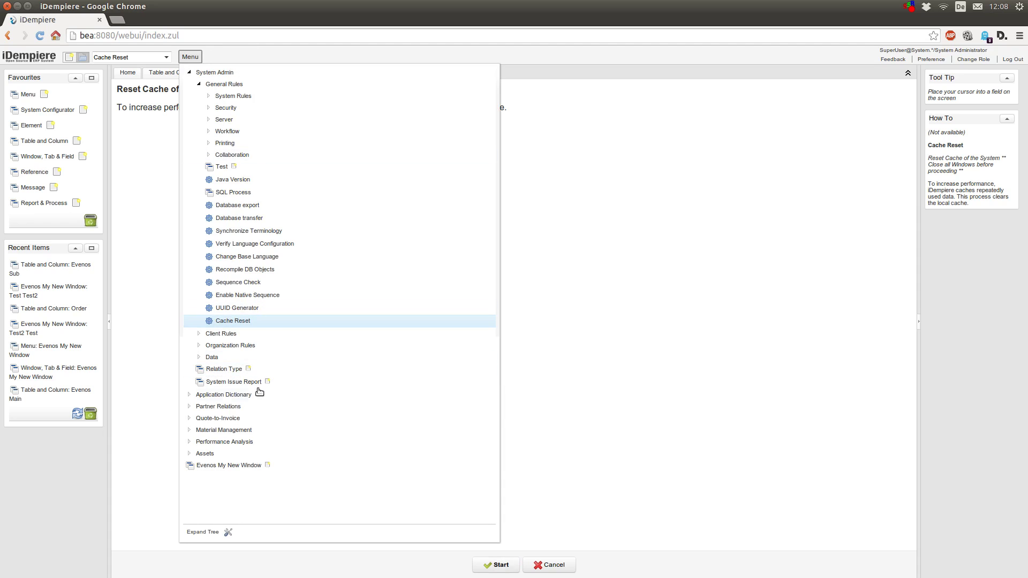
# - In the Sub Tab record, change Search Key and Name to Test2, save, and check Description
pyautogui.click(235, 465)
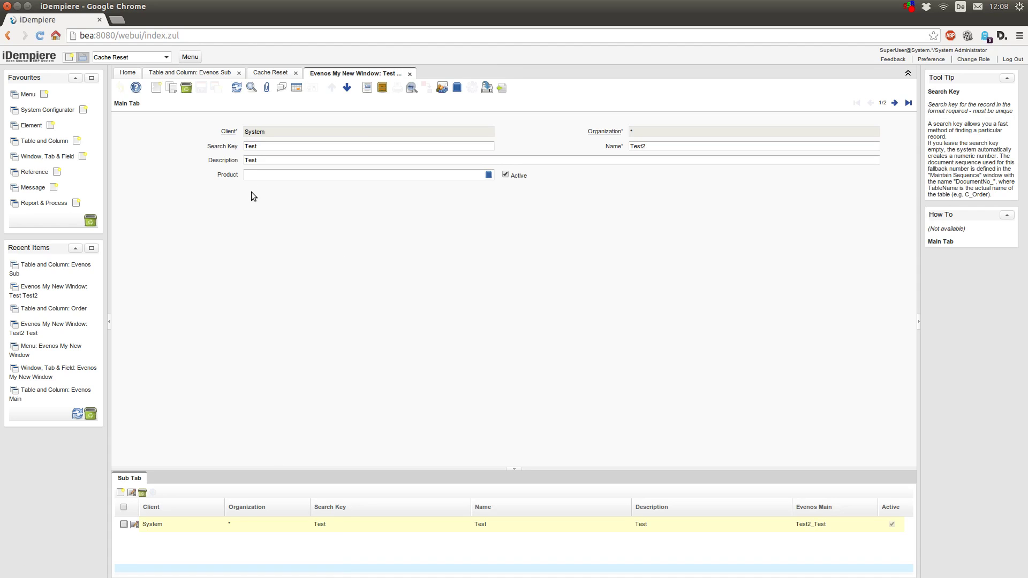
pyautogui.click(130, 478)
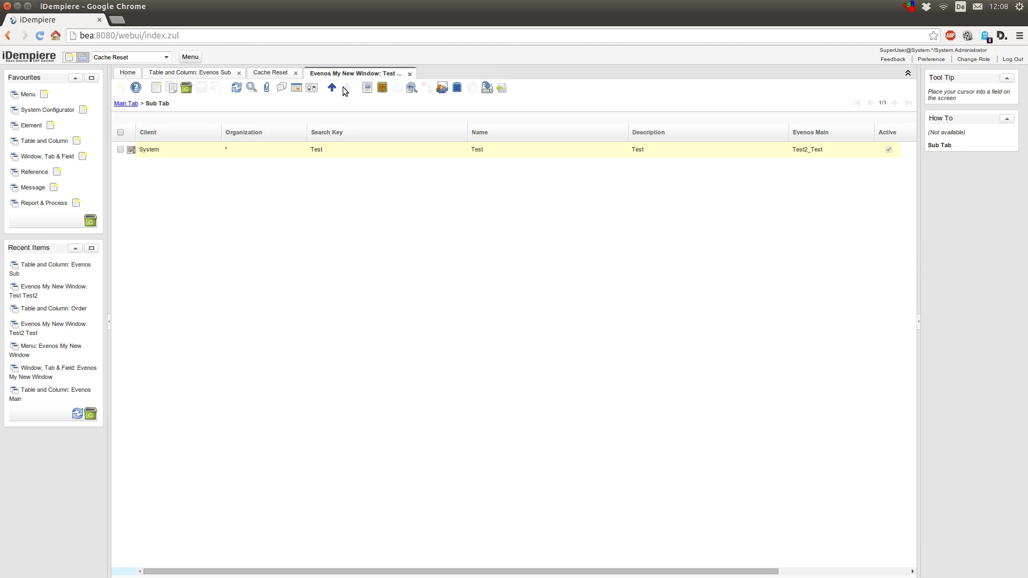
pyautogui.click(293, 89)
pyautogui.click(316, 175)
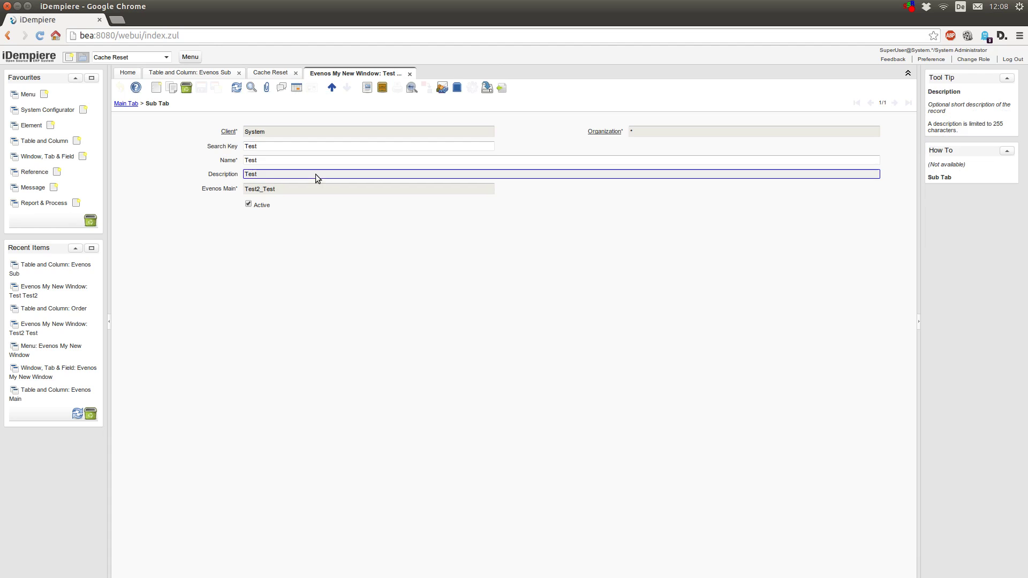
pyautogui.click(269, 146)
pyautogui.write('2')
pyautogui.click(278, 159)
pyautogui.write('2')
pyautogui.press('Tab')
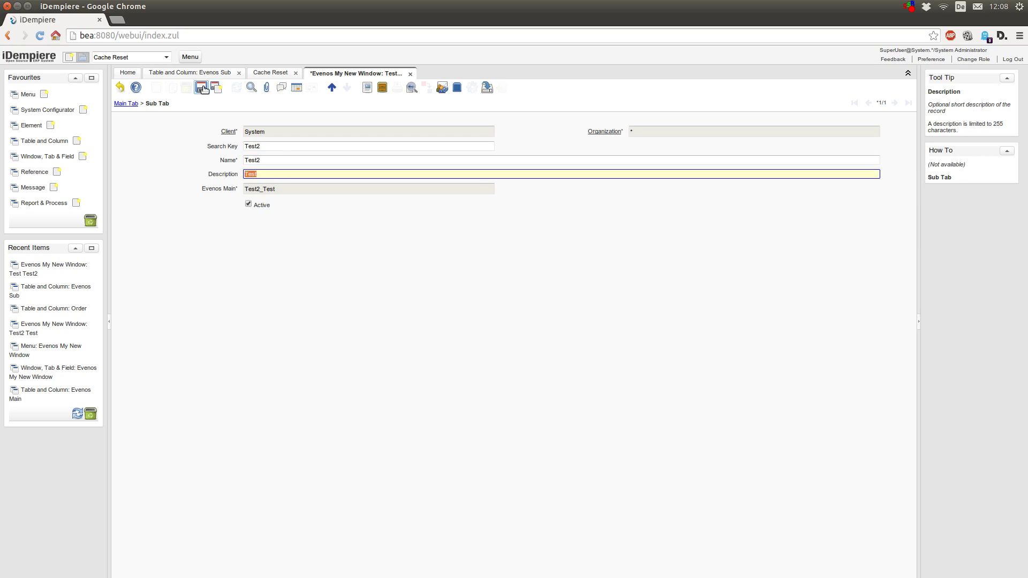
pyautogui.hotkey('alt', 's')
pyautogui.click(275, 174)
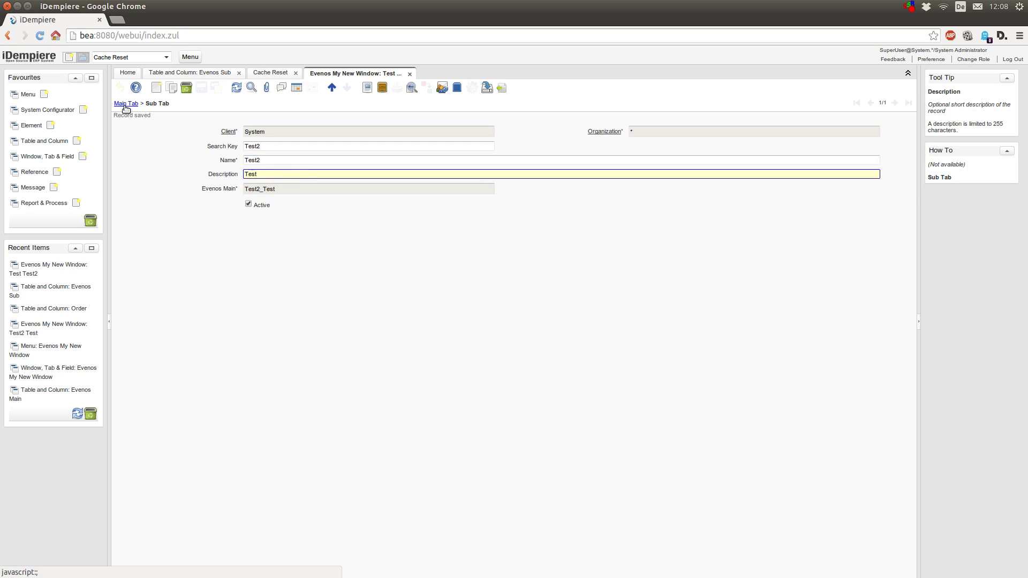
# - Check the Main Tab's empty Product field, then reopen the Sub Tab record form
pyautogui.click(127, 103)
pyautogui.click(255, 175)
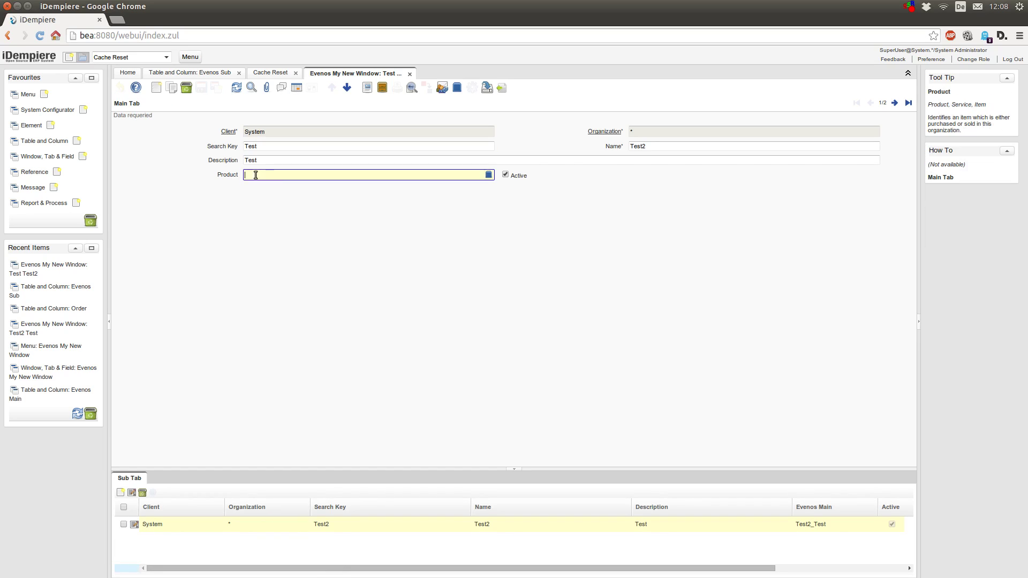
pyautogui.click(297, 89)
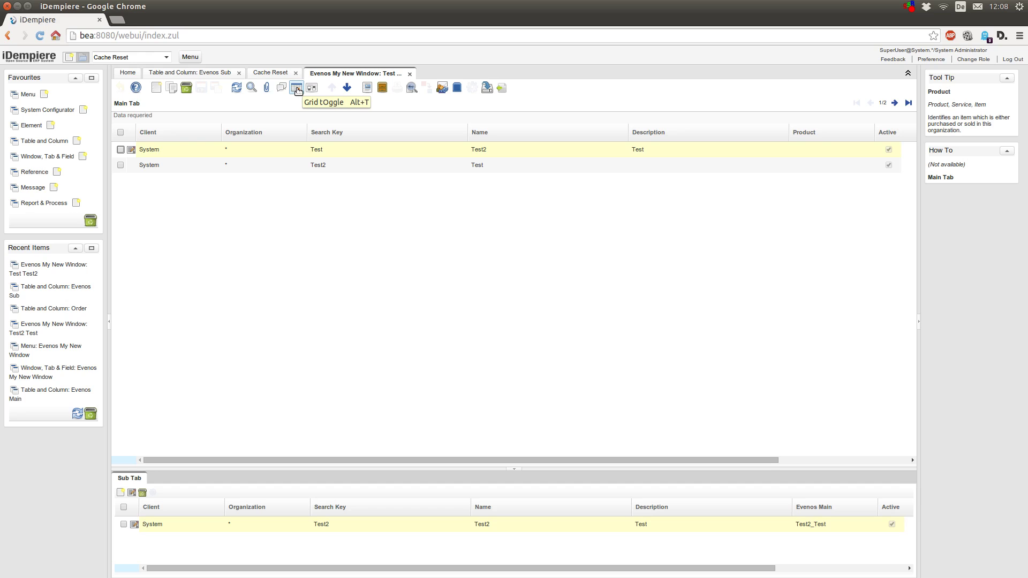
pyautogui.click(138, 477)
pyautogui.click(296, 88)
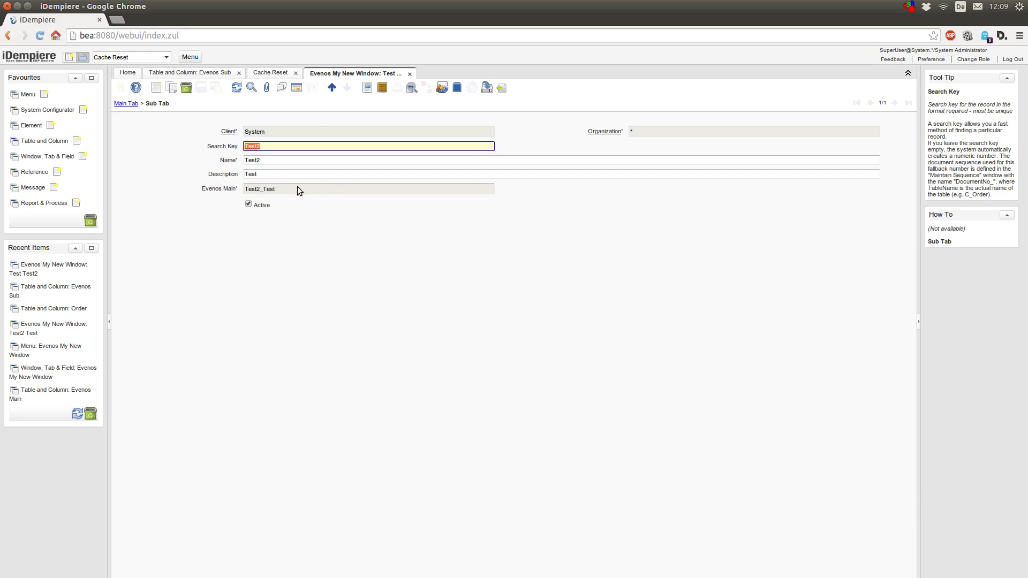
# - Change Name back to Test, save, and check whether Description is locked
pyautogui.click(294, 160)
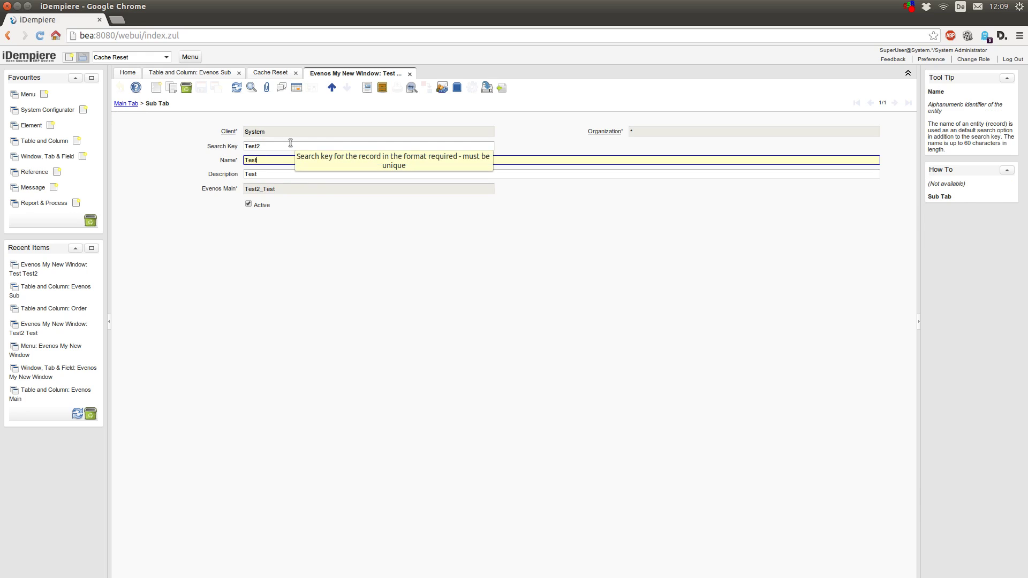
pyautogui.press('BackSpace')
pyautogui.click(290, 143)
pyautogui.click(200, 88)
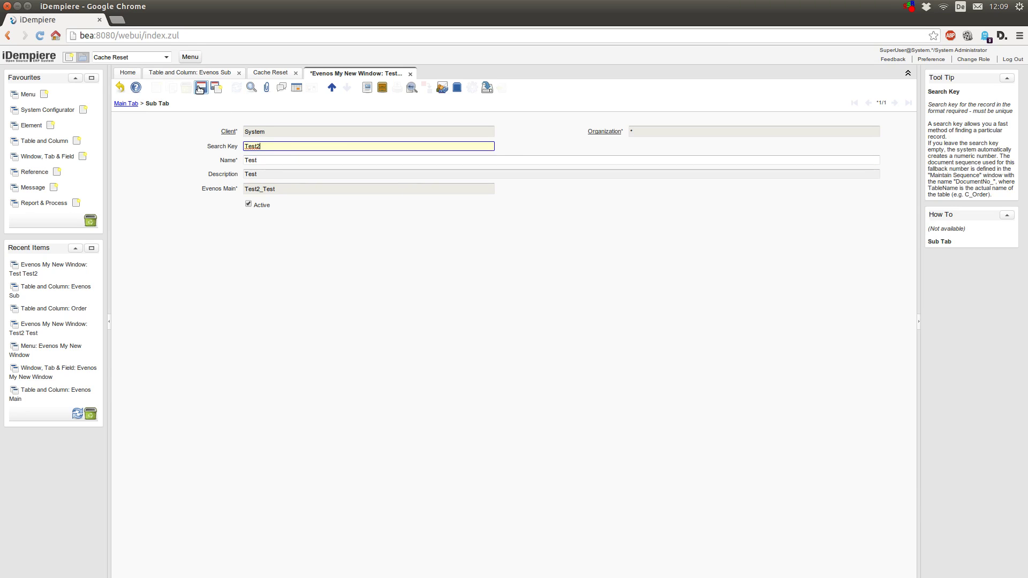
pyautogui.click(268, 177)
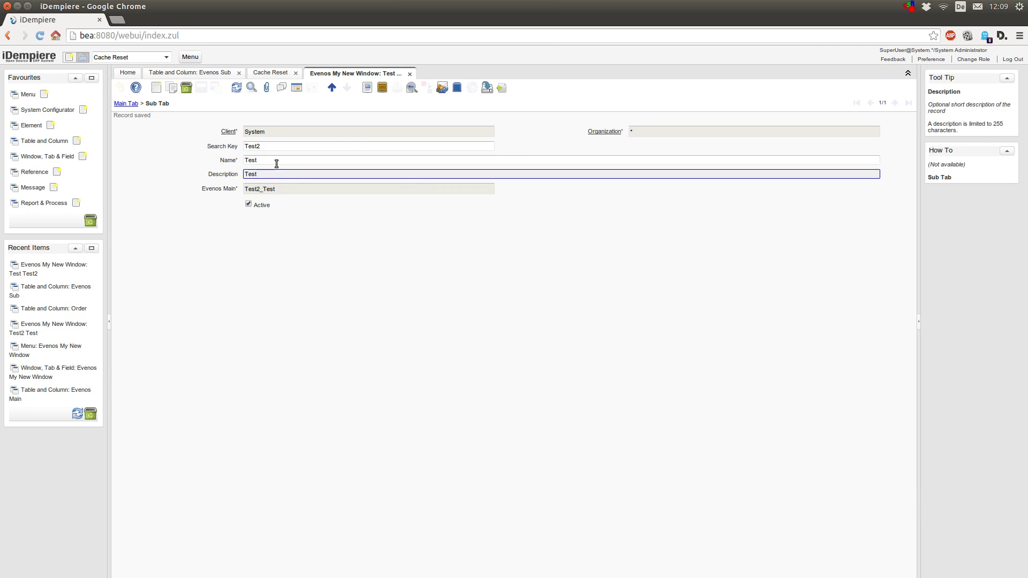
pyautogui.click(275, 160)
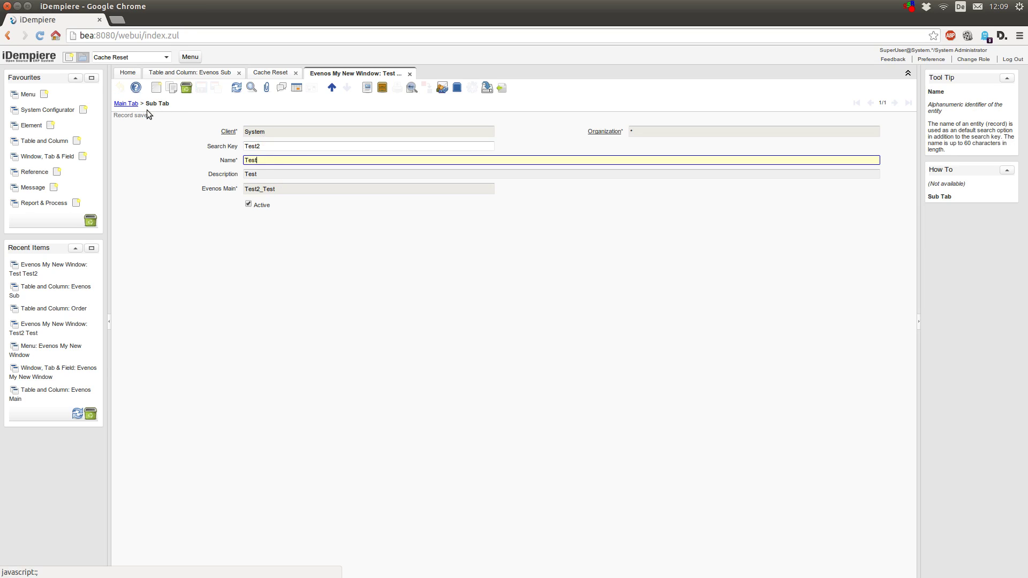
pyautogui.click(288, 177)
# - Remove the 2 from Search Key, make Name Test2, save, and recheck Description
pyautogui.click(284, 144)
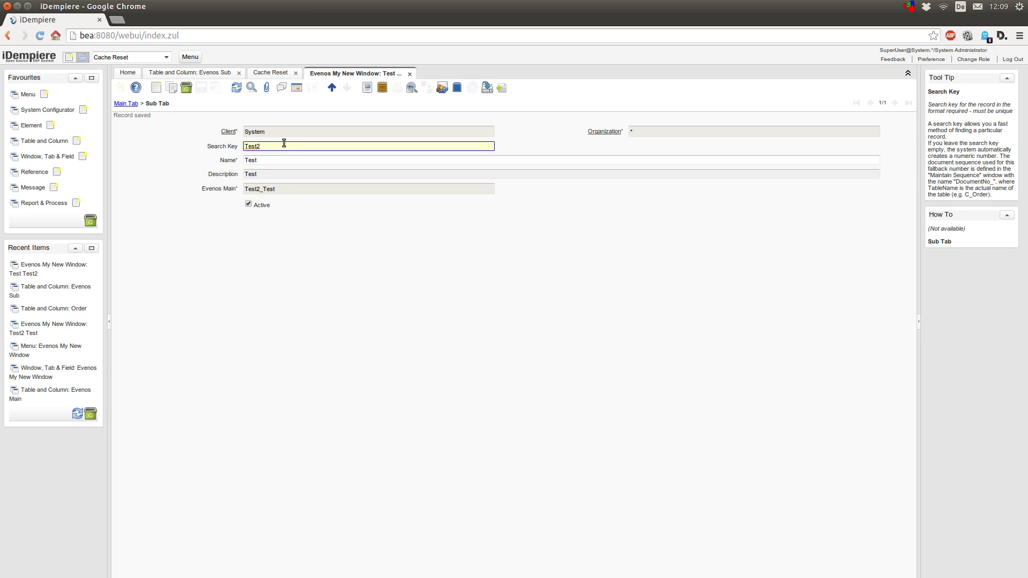
pyautogui.press('BackSpace')
pyautogui.click(263, 160)
pyautogui.write('2')
pyautogui.click(282, 174)
pyautogui.click(193, 88)
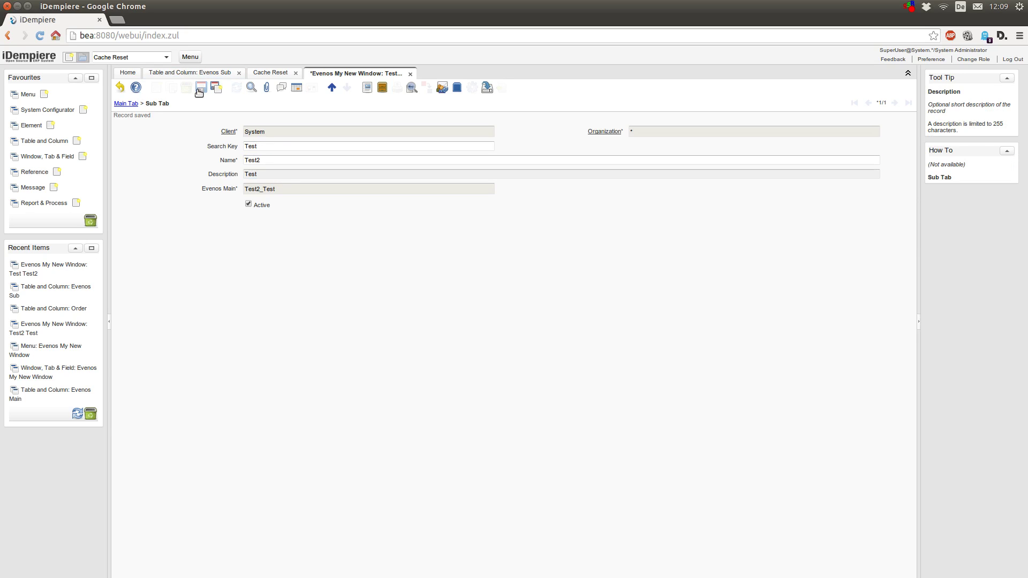
pyautogui.click(284, 172)
# - Confirm once more whether Description is editable, then return to the Evenos Sub column definition
pyautogui.click(276, 145)
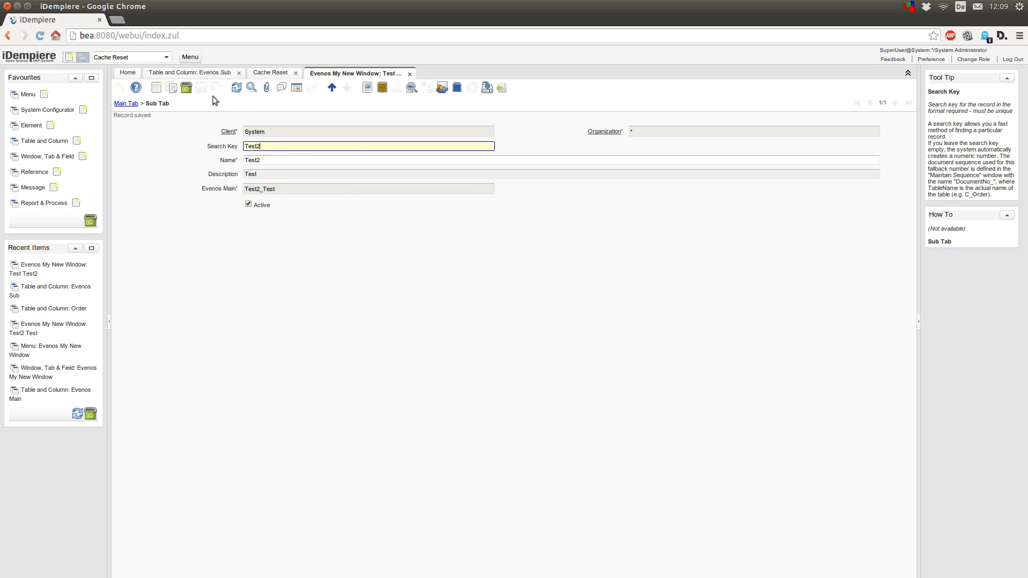
pyautogui.press('Tab')
pyautogui.hotkey('shift', 'Tab')
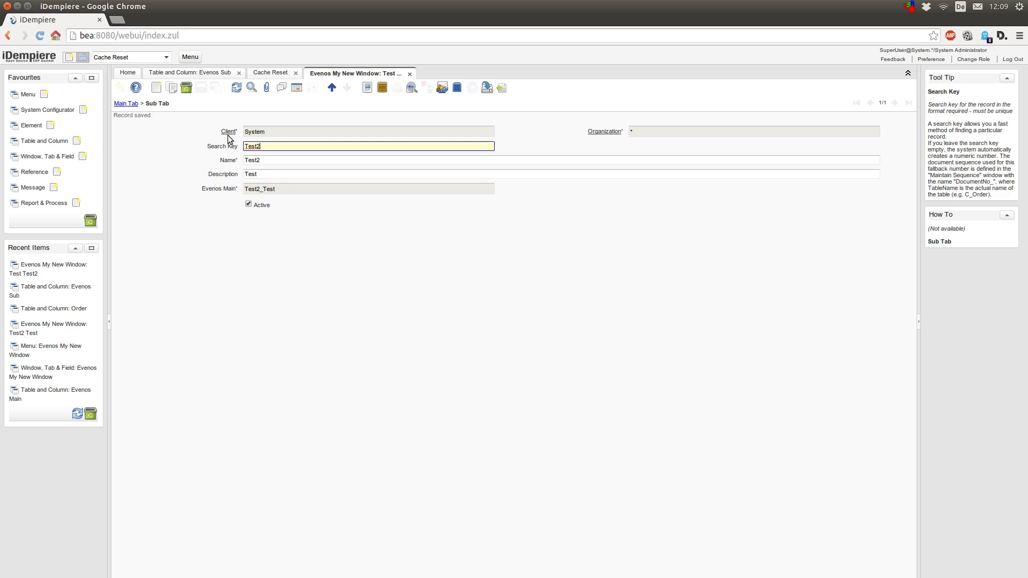
pyautogui.click(273, 175)
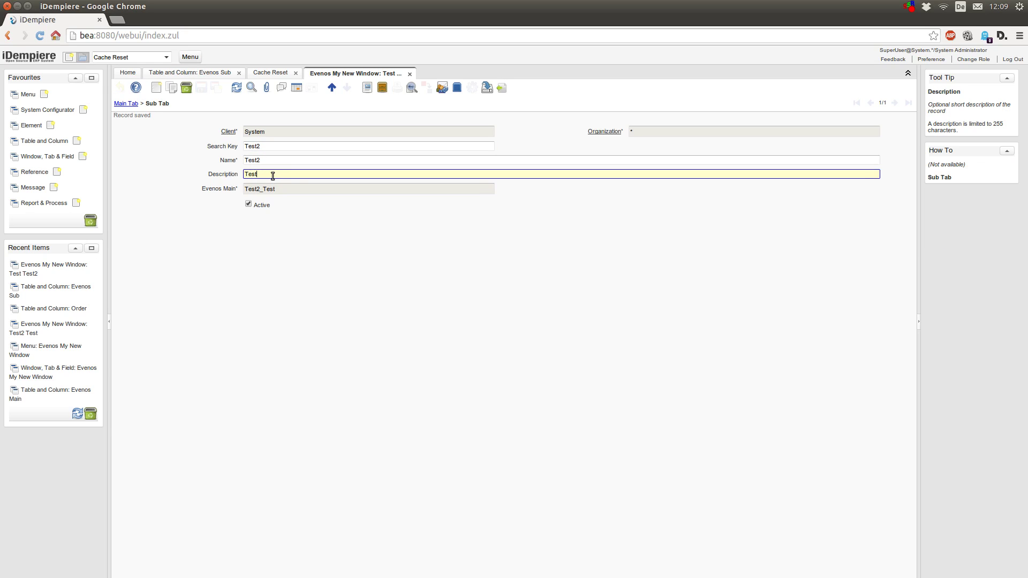
pyautogui.click(200, 75)
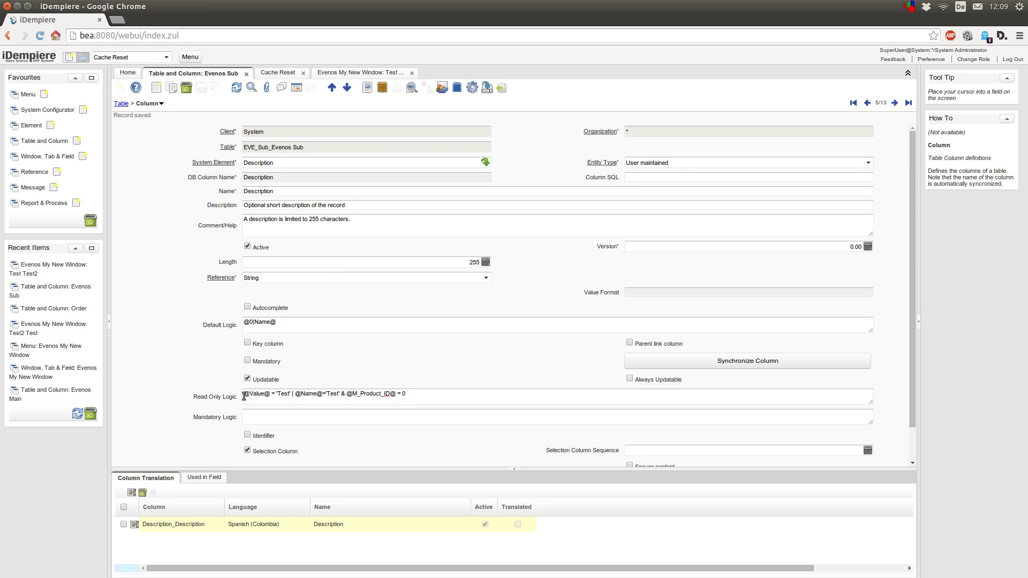
# - Try wrapping the Value and Name conditions in parentheses, then delete the parentheses again
pyautogui.moveTo(244, 395); pyautogui.dragTo(343, 397)
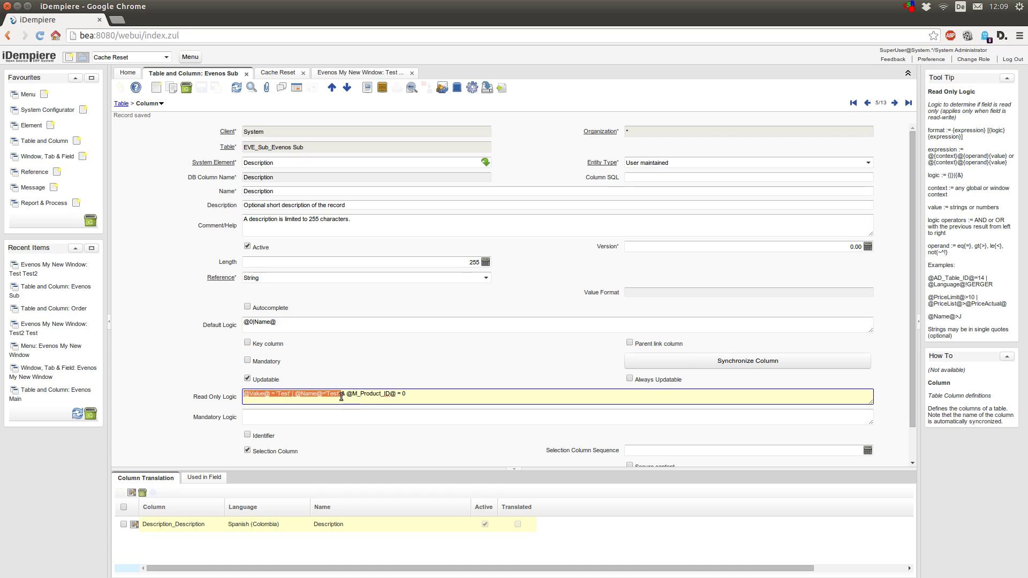
pyautogui.click(344, 396)
pyautogui.moveTo(290, 396); pyautogui.dragTo(347, 396)
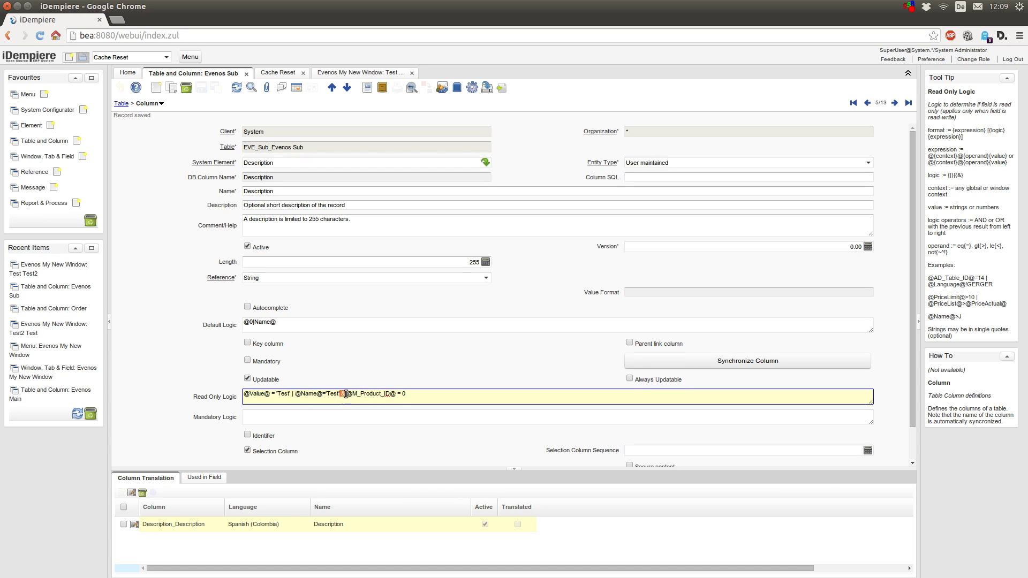
pyautogui.click(378, 398)
pyautogui.moveTo(367, 396); pyautogui.dragTo(413, 394)
pyautogui.click(341, 395)
pyautogui.write(')')
pyautogui.write('(')
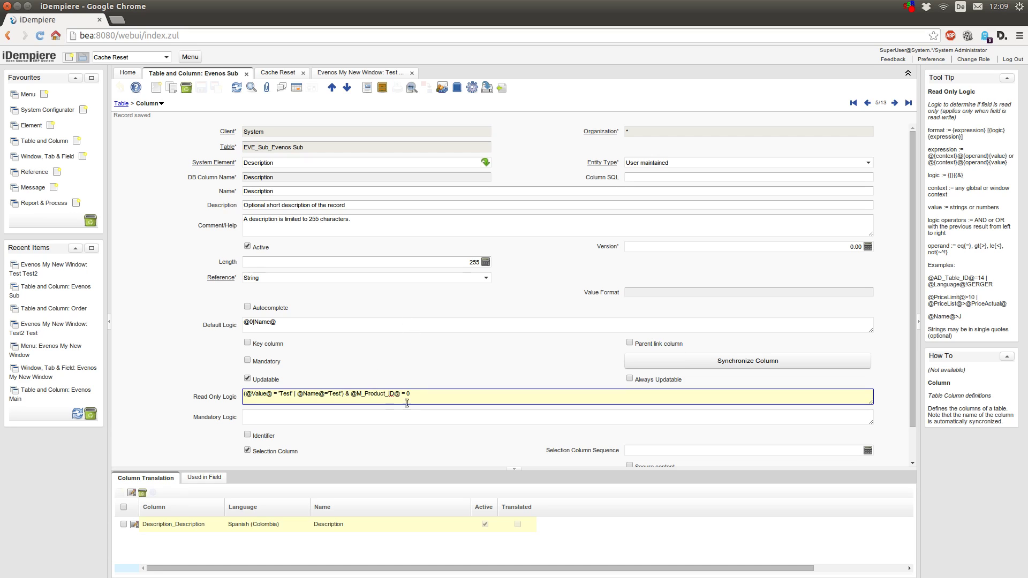
pyautogui.press('BackSpace')
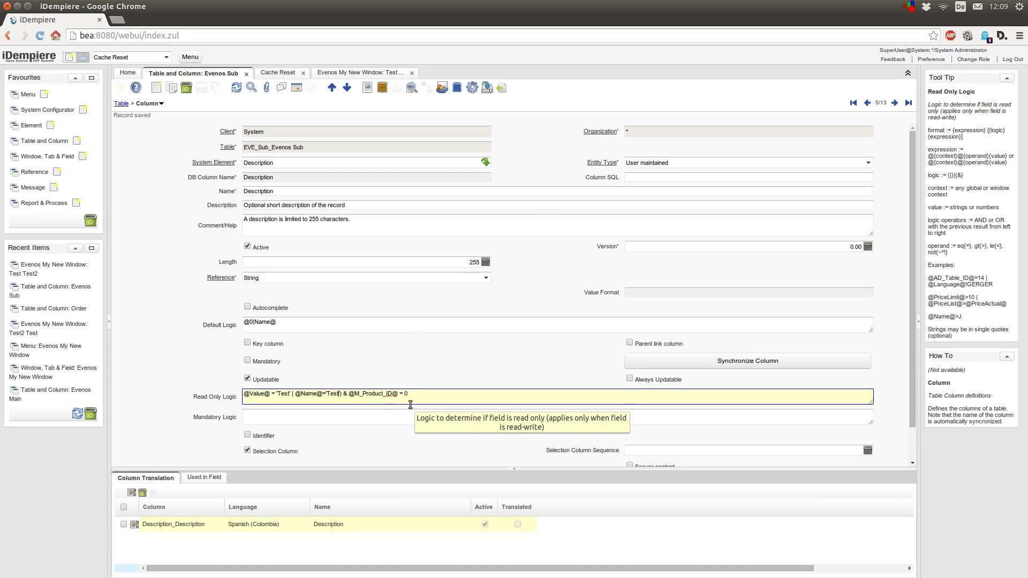
pyautogui.press('Delete')
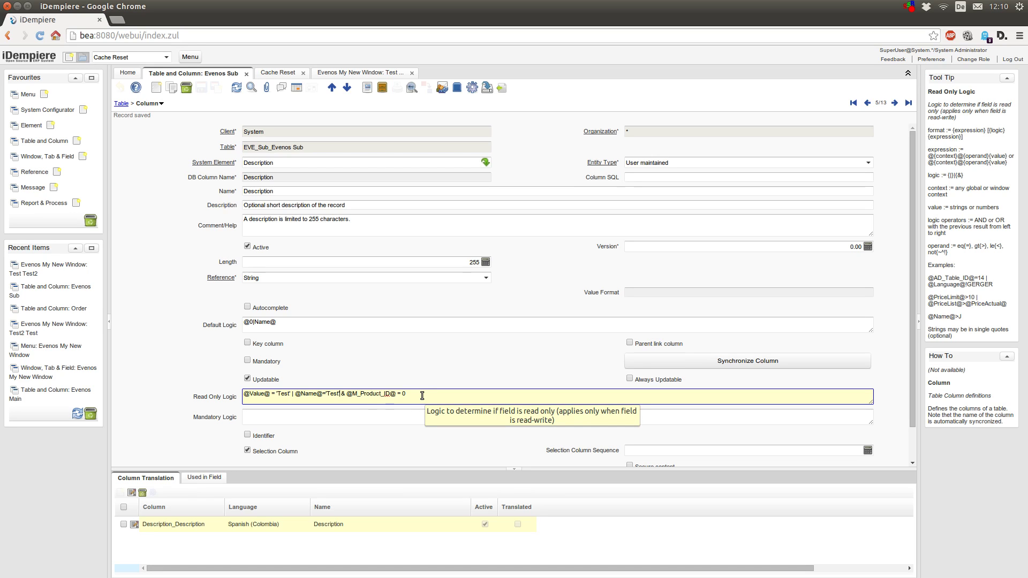
pyautogui.click(331, 324)
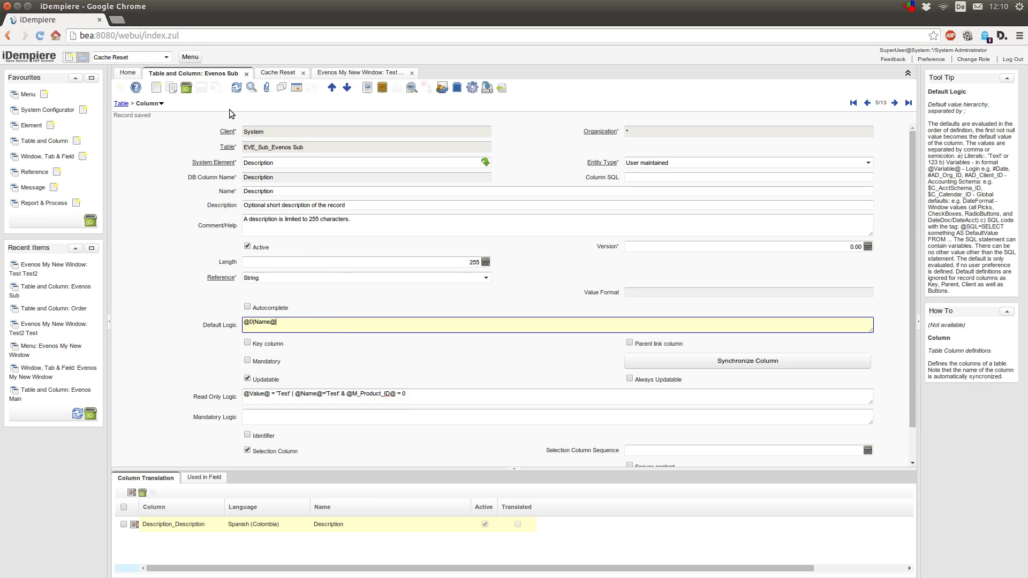
pyautogui.click(303, 418)
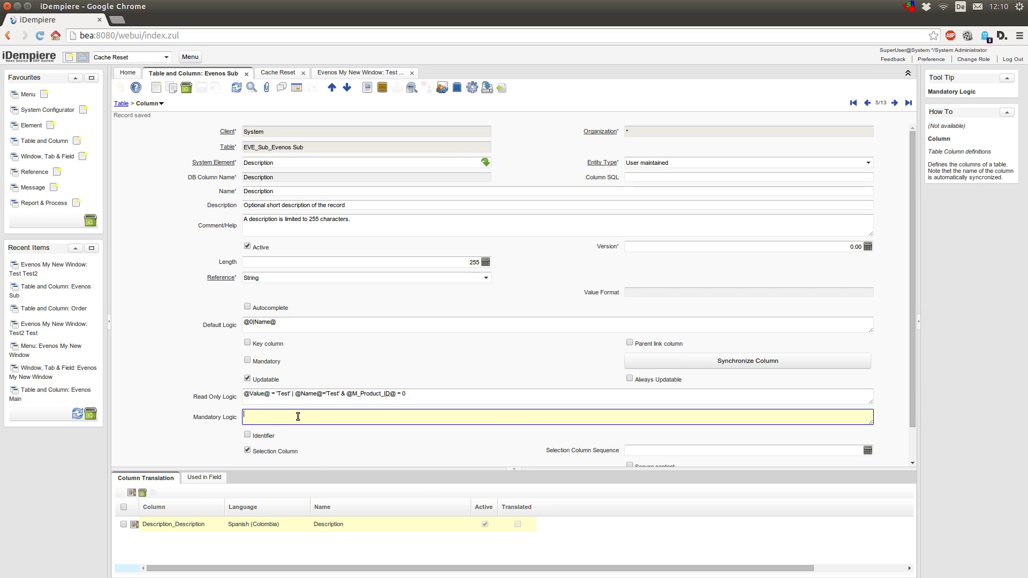
pyautogui.click(270, 395)
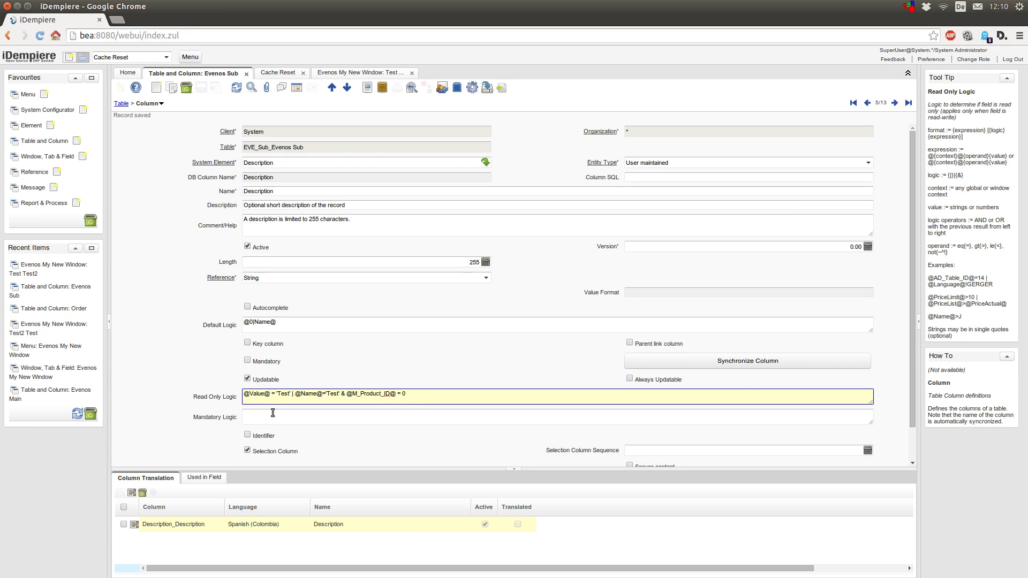
pyautogui.click(273, 413)
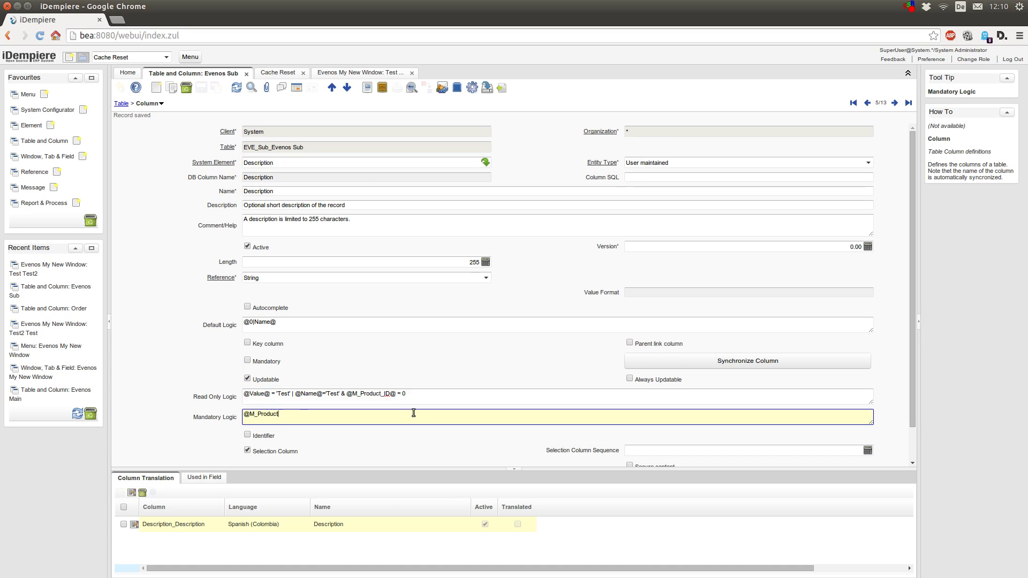
pyautogui.write('@M_Product_ID@=0')
pyautogui.click(351, 320)
pyautogui.click(251, 87)
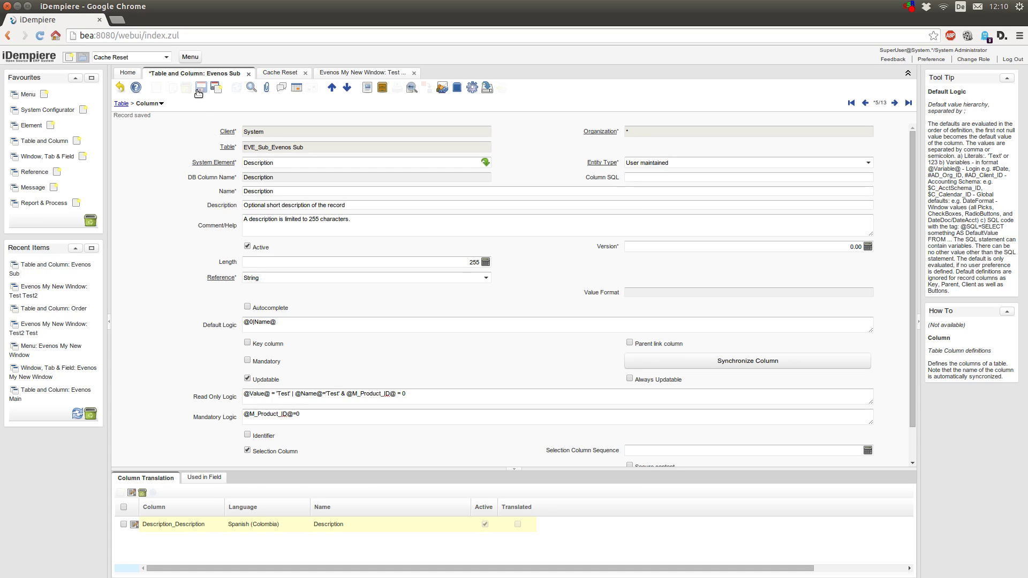
# - Close the Evenos My New Window tab and recheck the Default Logic @0|Name@
pyautogui.click(411, 73)
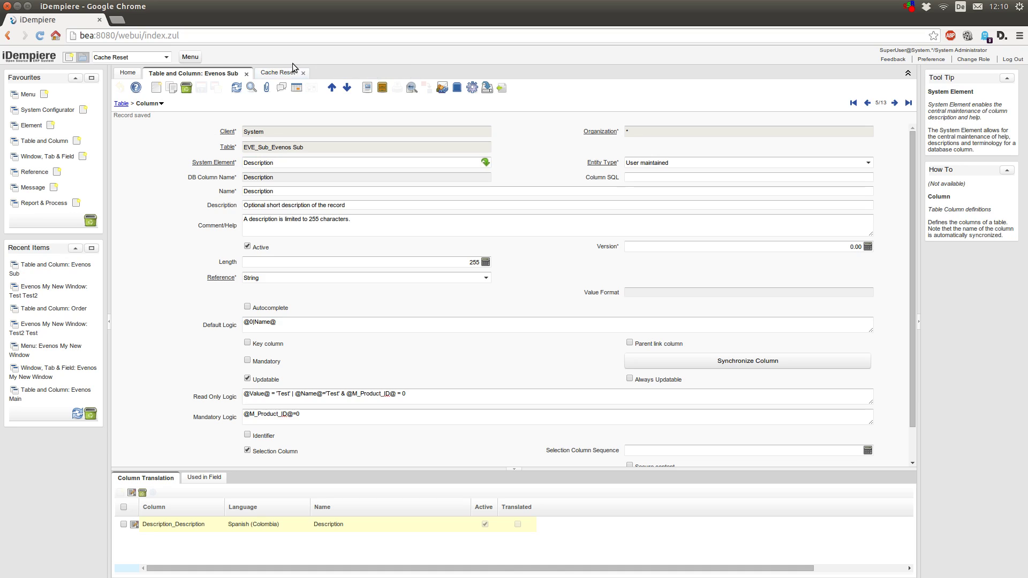
pyautogui.click(285, 76)
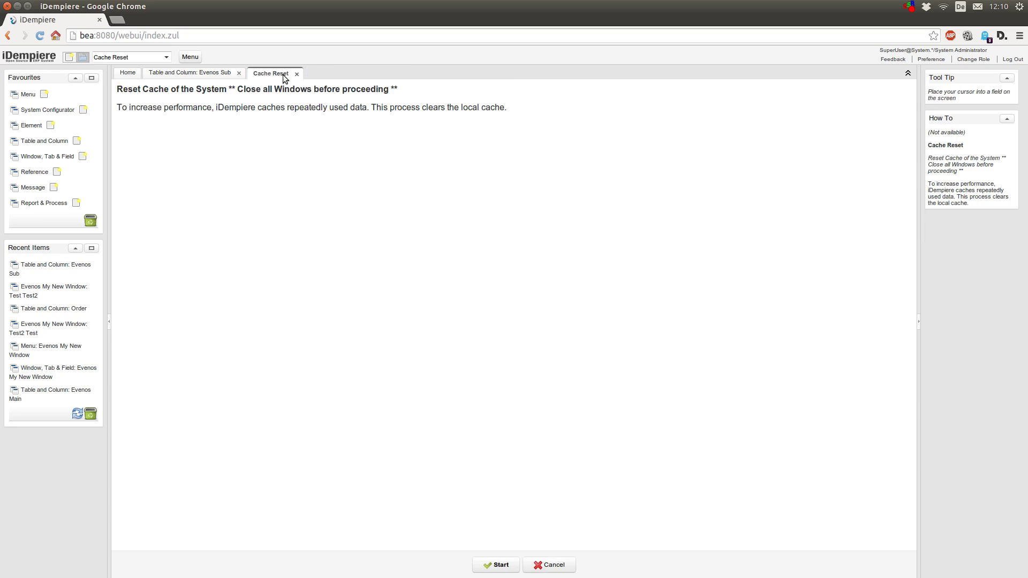
pyautogui.click(211, 73)
pyautogui.click(312, 329)
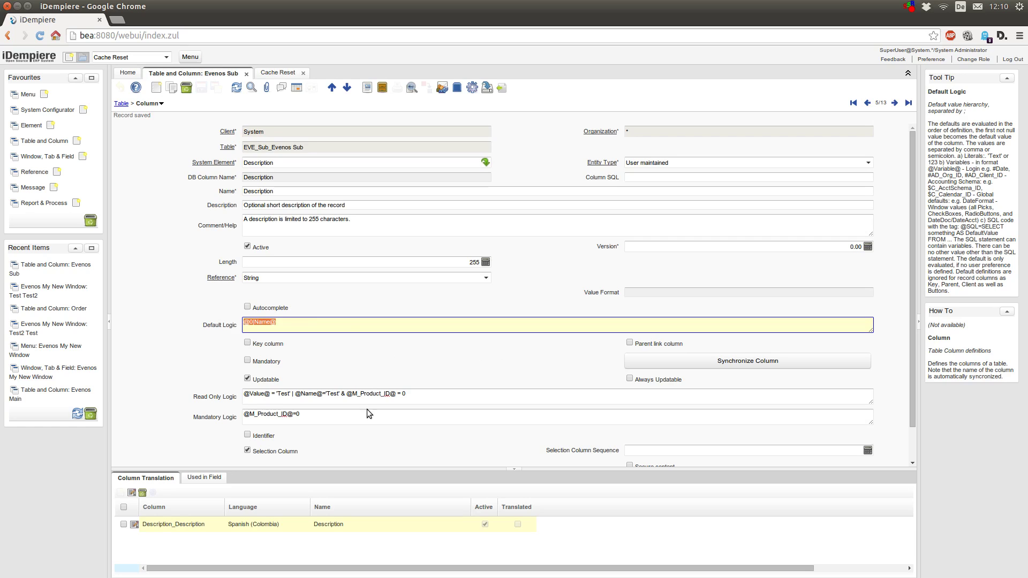
pyautogui.click(290, 224)
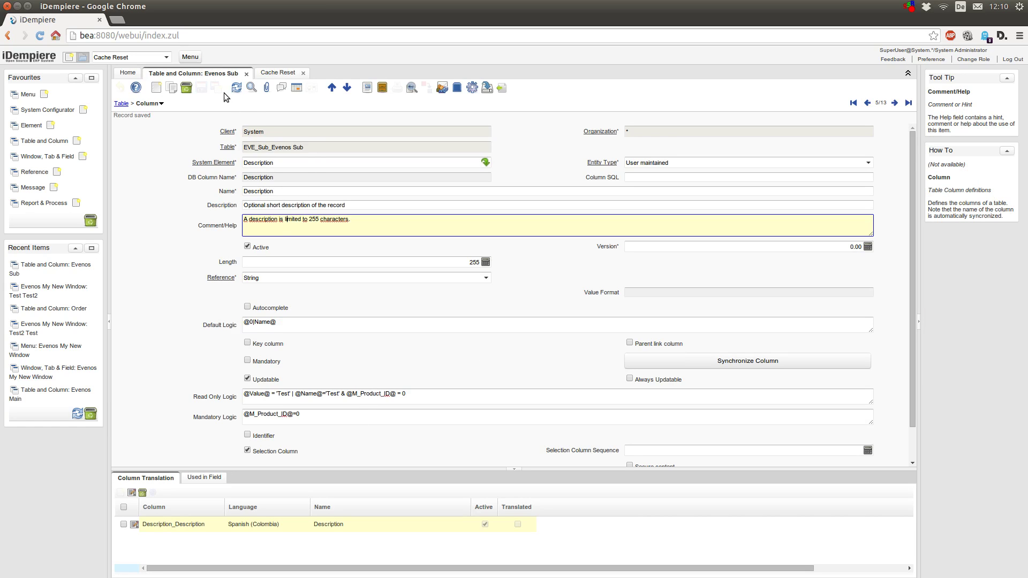
# - Run another Cache Reset from its tab
pyautogui.click(277, 73)
pyautogui.click(493, 565)
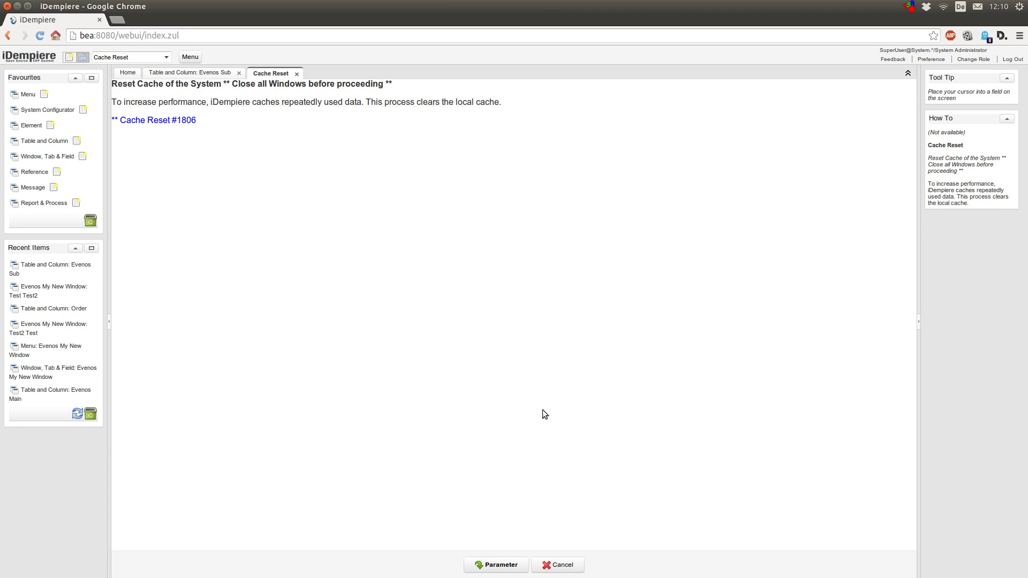
pyautogui.click(471, 563)
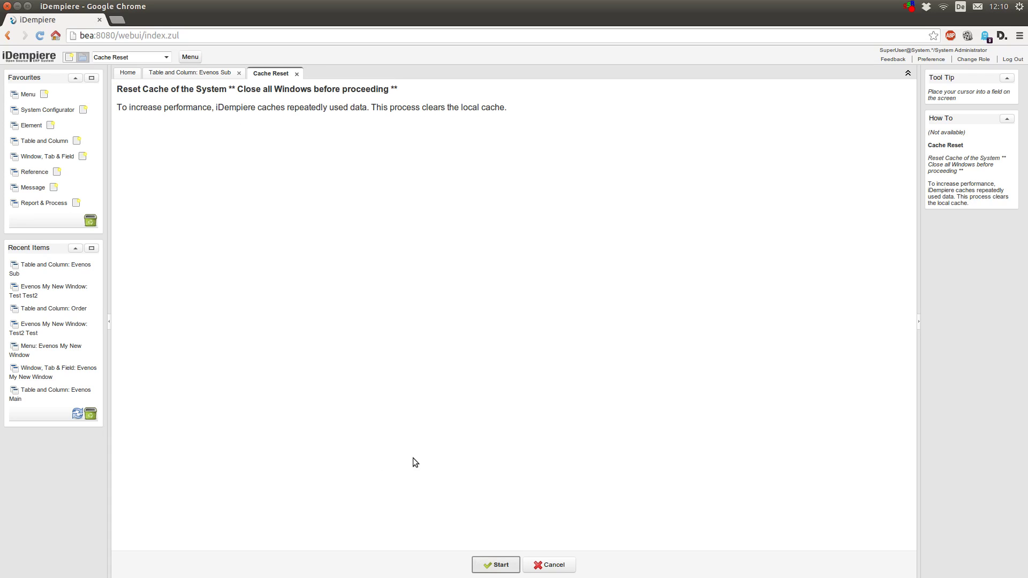
pyautogui.click(191, 57)
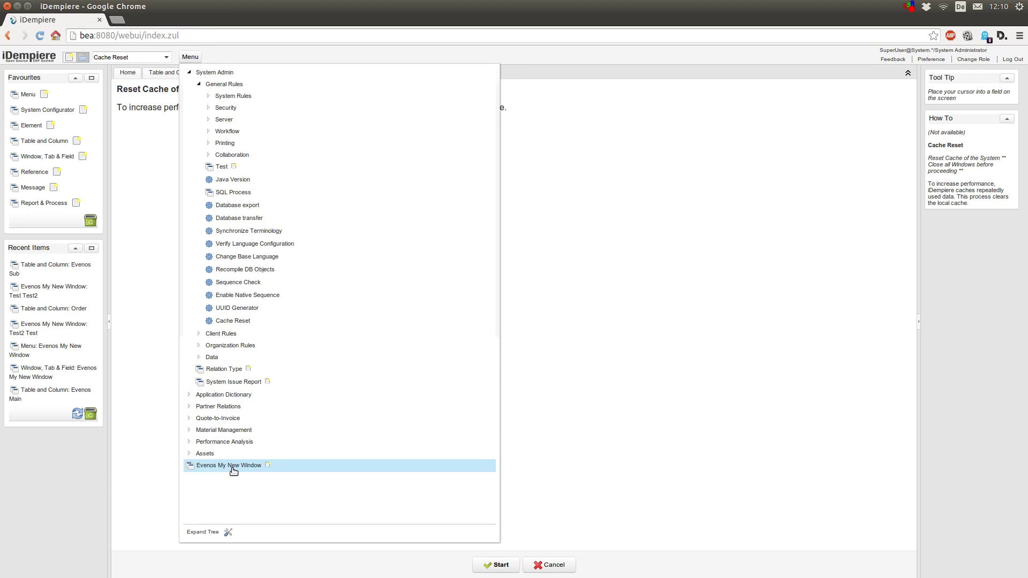
# - View the Test2 sub-record of Evenos My New Window as a form, then switch login role
pyautogui.click(230, 466)
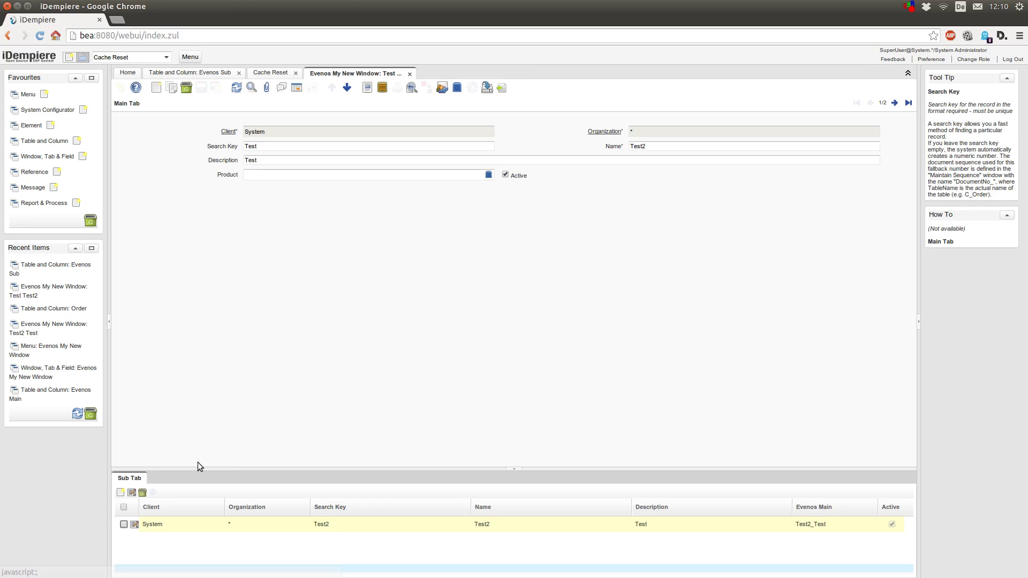
pyautogui.click(131, 479)
pyautogui.click(282, 88)
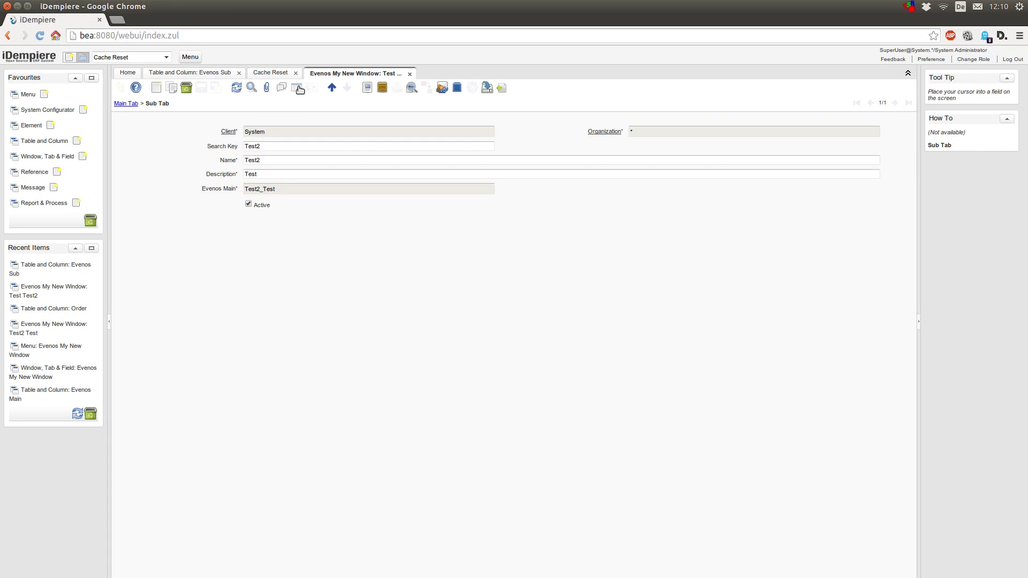
pyautogui.click(236, 191)
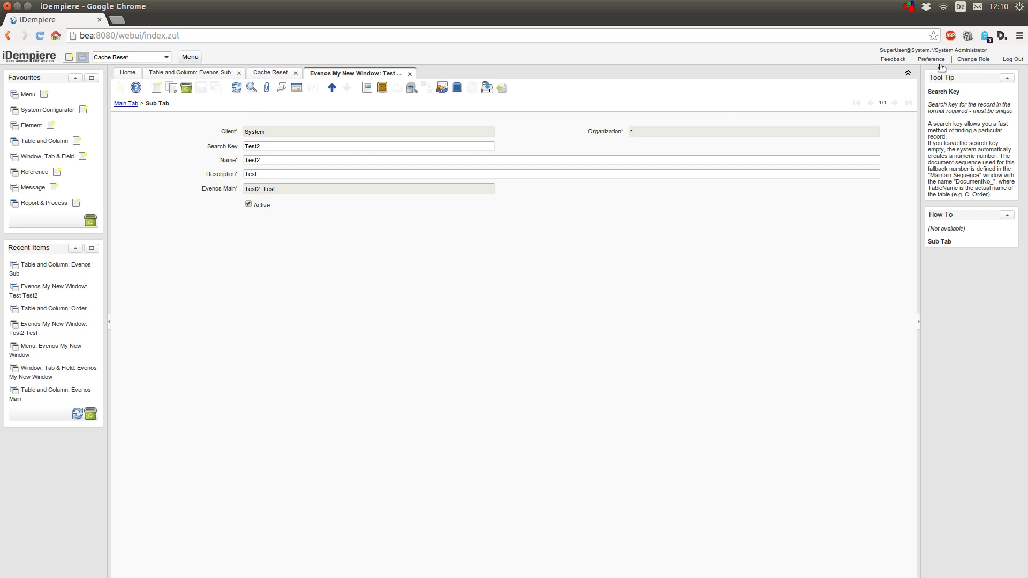
pyautogui.click(974, 59)
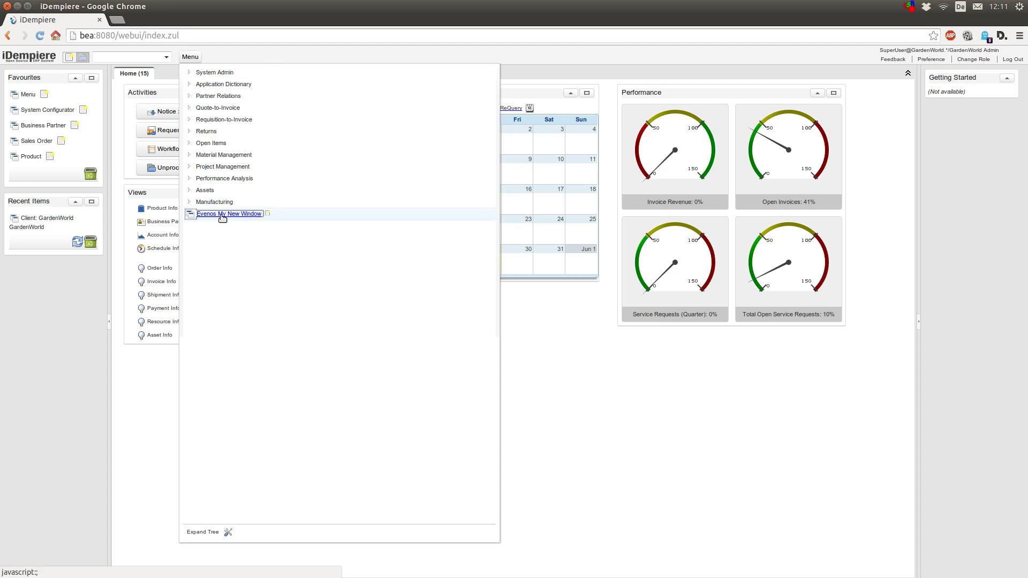
# - As GardenWorld, create and save a Main Tab record 'Test Again' with product Grass Seeder in Evenos My New Window
pyautogui.click(195, 214)
pyautogui.click(156, 87)
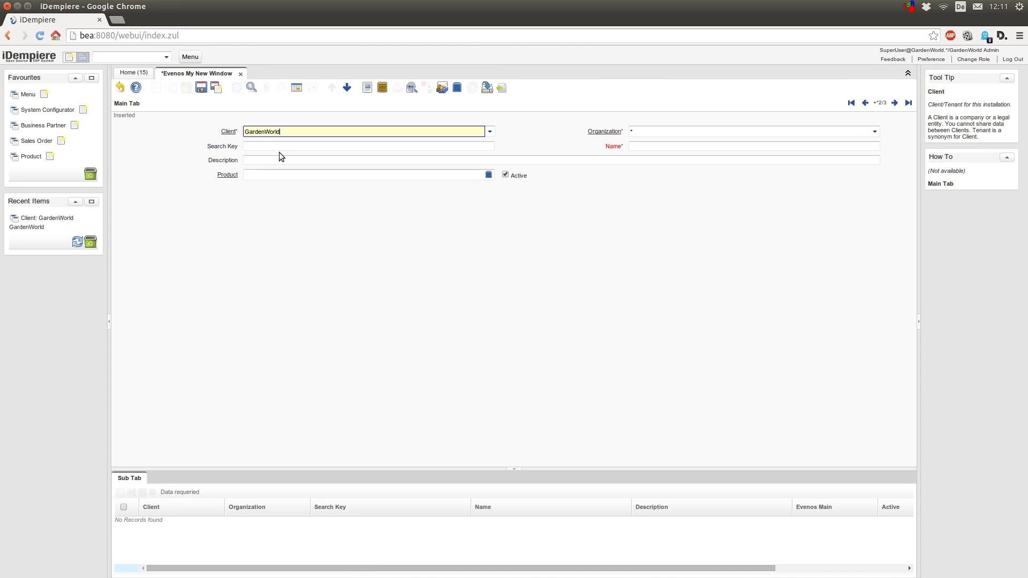
pyautogui.click(631, 145)
pyautogui.write('Test Again')
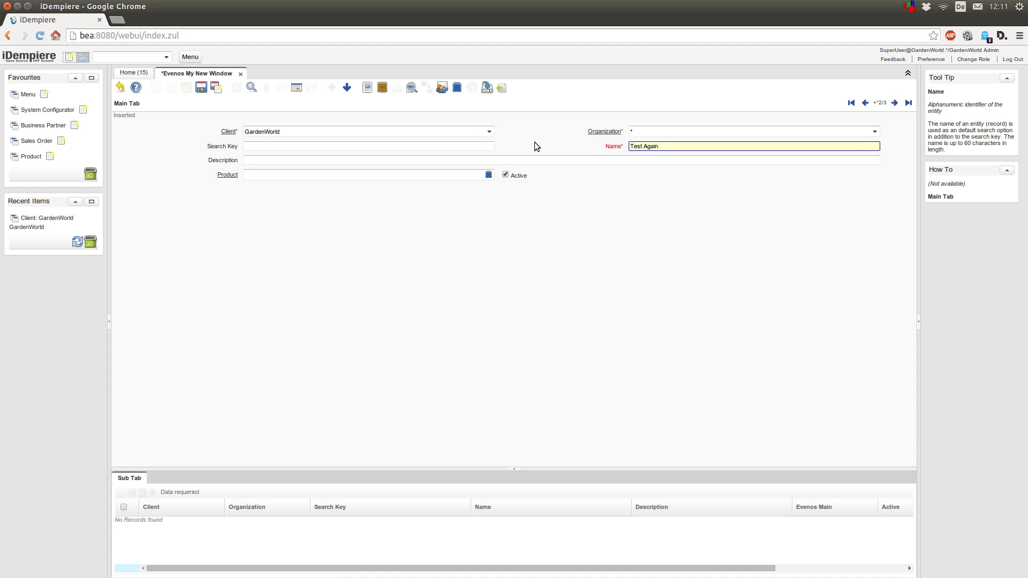
pyautogui.click(476, 176)
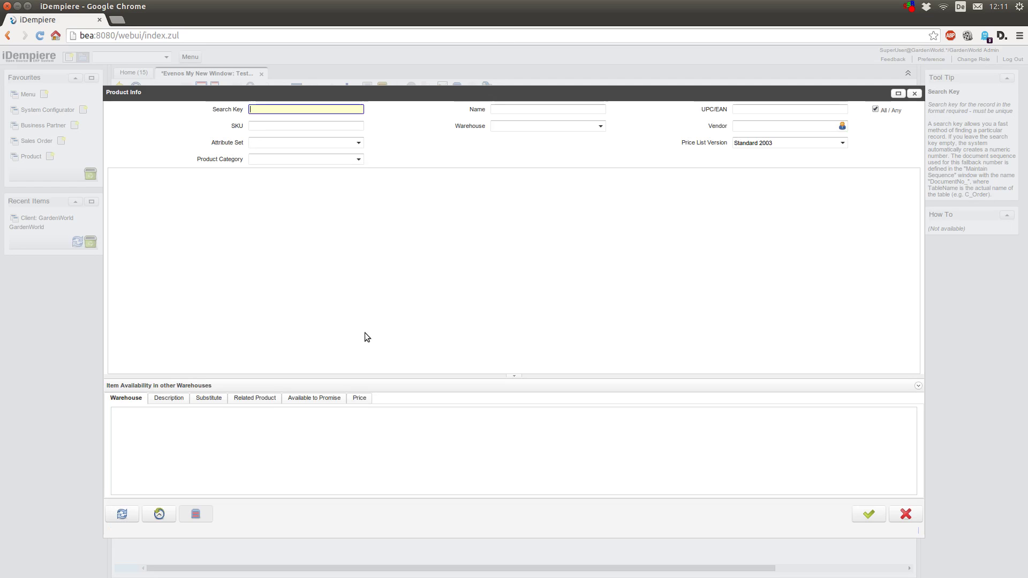
pyautogui.click(121, 515)
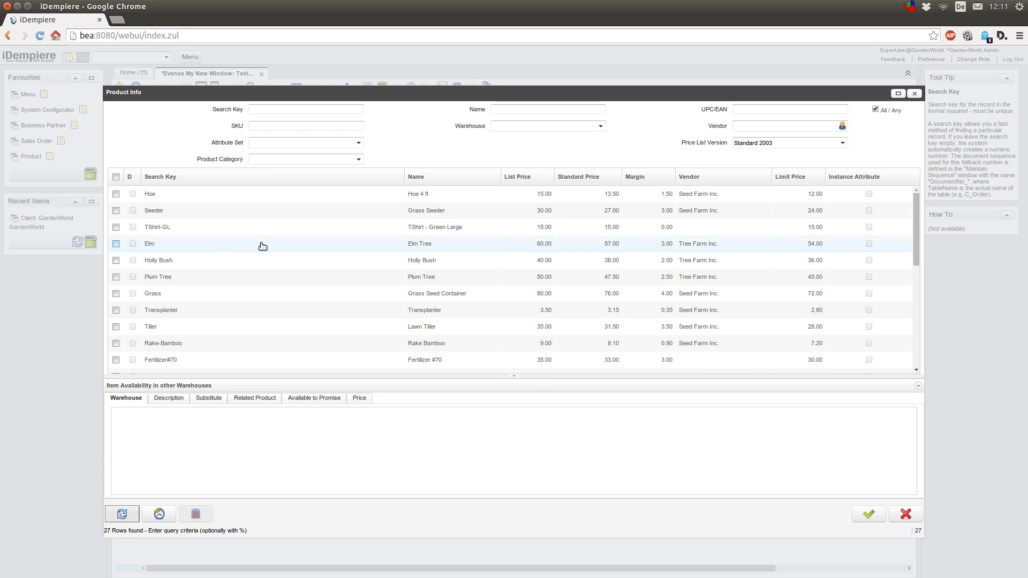
pyautogui.doubleClick(177, 210)
pyautogui.click(207, 88)
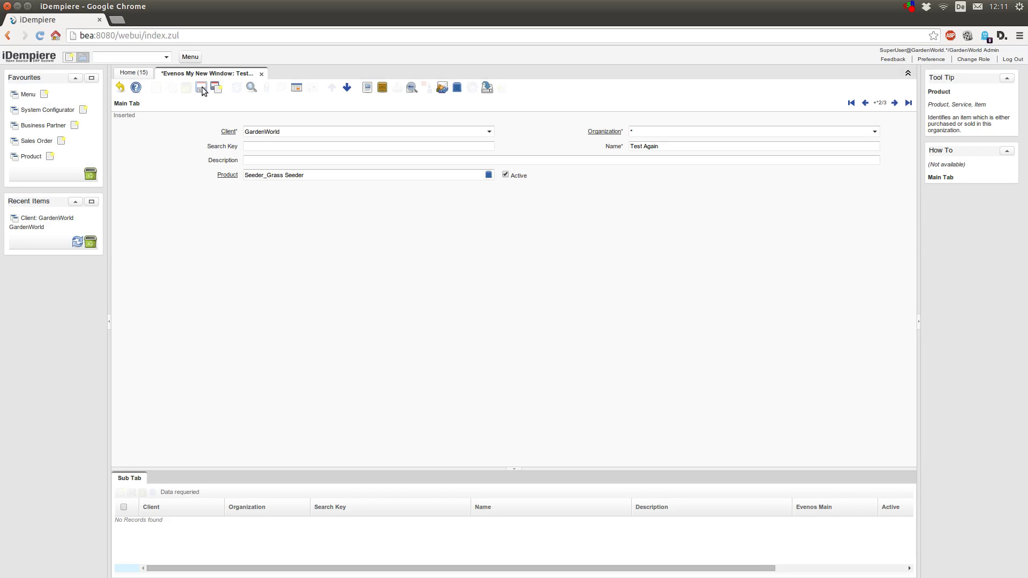
# - Add a new Sub Tab row in form view and check its Description defaults to Test Again
pyautogui.click(131, 478)
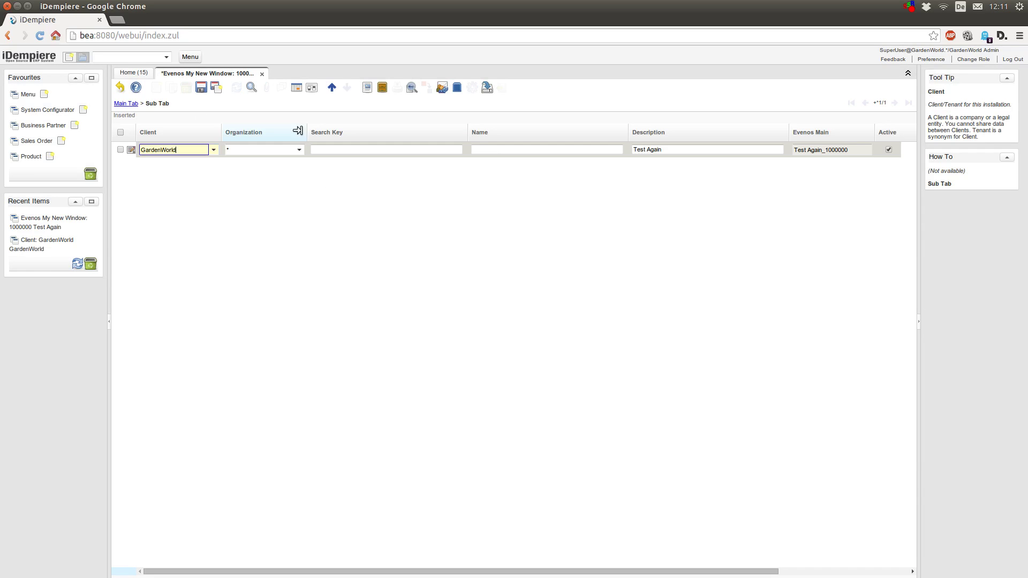
pyautogui.click(297, 88)
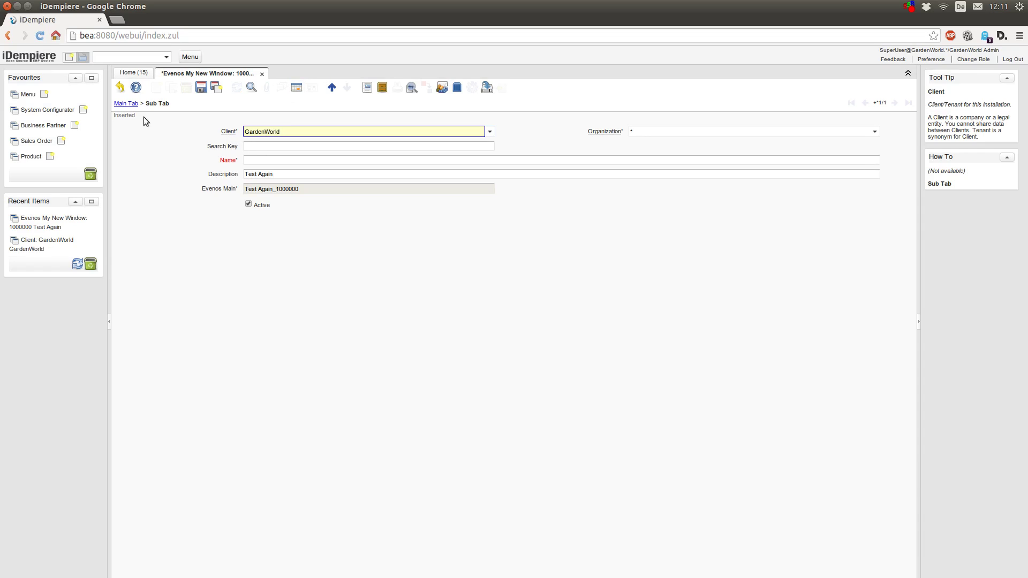
pyautogui.click(236, 176)
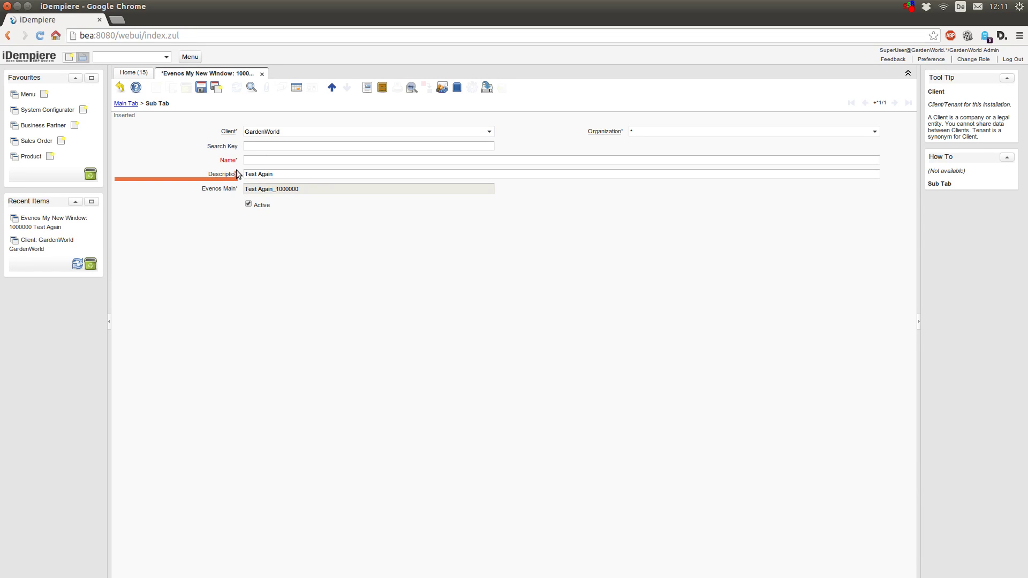
# - Discard the unsaved Sub Tab row, then clear the Product on Test Again and save it
pyautogui.click(121, 87)
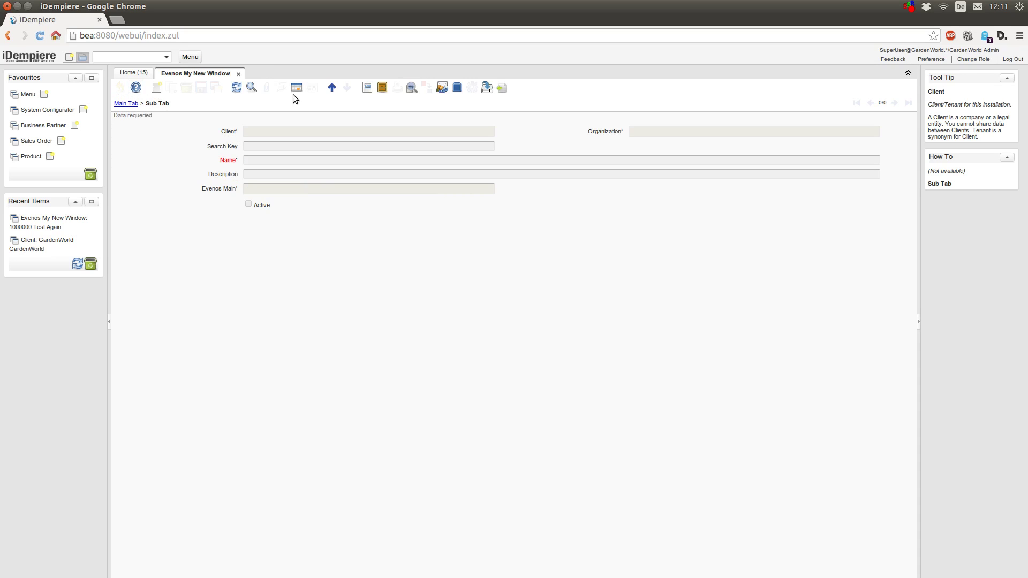
pyautogui.click(332, 87)
pyautogui.doubleClick(311, 177)
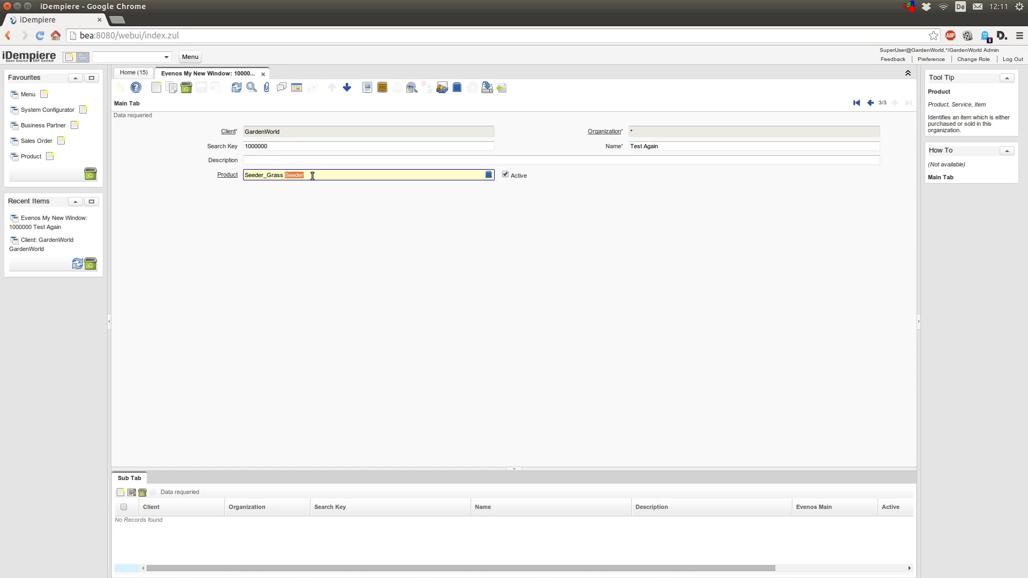
pyautogui.press('BackSpace')
pyautogui.press('BackSpace')
pyautogui.press('BackSpace')
pyautogui.press('BackSpace')
pyautogui.press('BackSpace')
pyautogui.press('BackSpace')
pyautogui.press('BackSpace')
pyautogui.press('BackSpace')
pyautogui.press('BackSpace')
pyautogui.press('BackSpace')
pyautogui.press('BackSpace')
pyautogui.press('BackSpace')
pyautogui.press('BackSpace')
pyautogui.press('BackSpace')
pyautogui.click(277, 160)
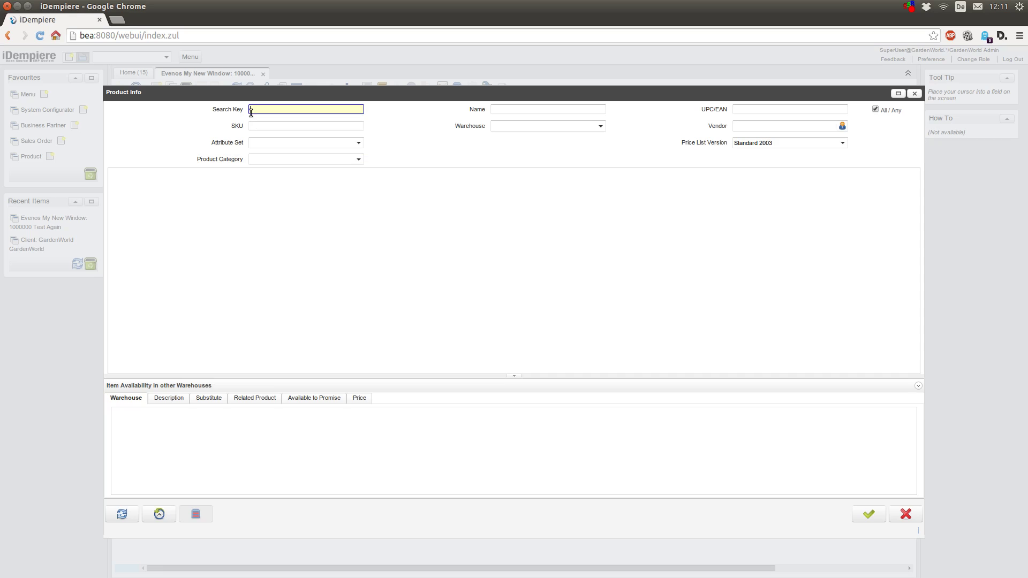
pyautogui.click(870, 519)
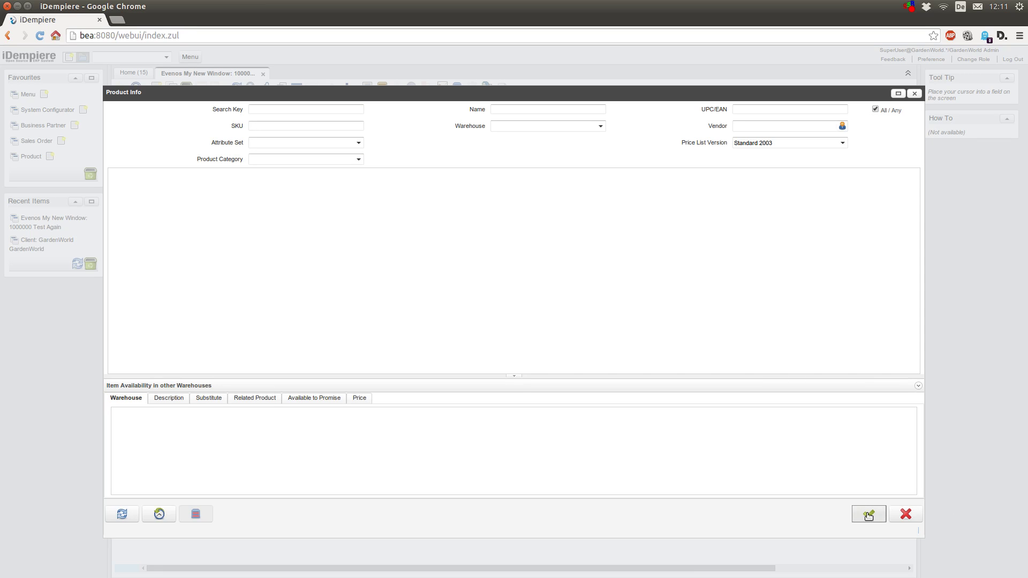
pyautogui.click(906, 514)
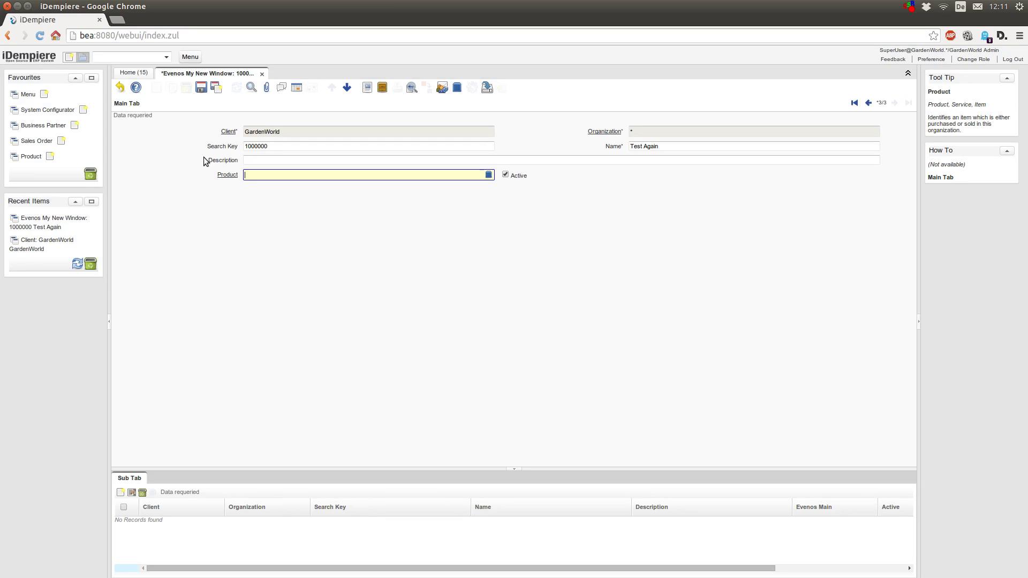
pyautogui.click(200, 89)
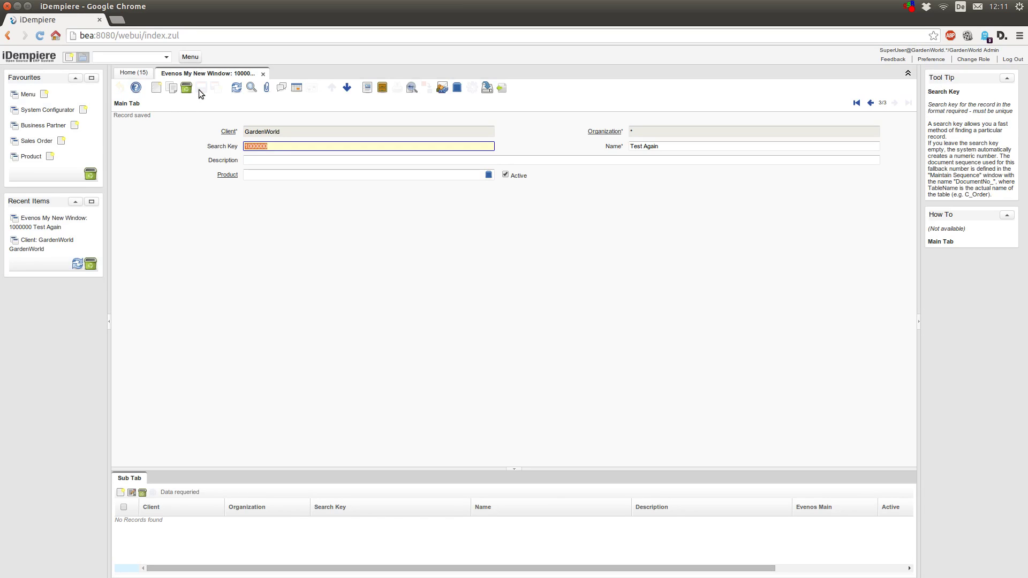
# - Start a new Sub Tab row in form view and confirm its Description defaults to Test Again
pyautogui.click(347, 88)
pyautogui.click(296, 88)
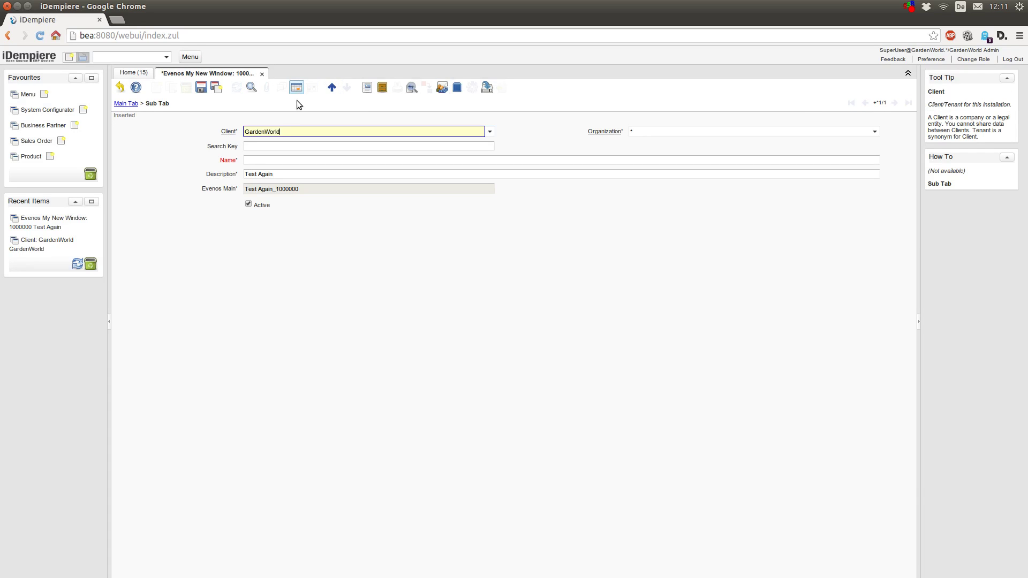
pyautogui.click(235, 176)
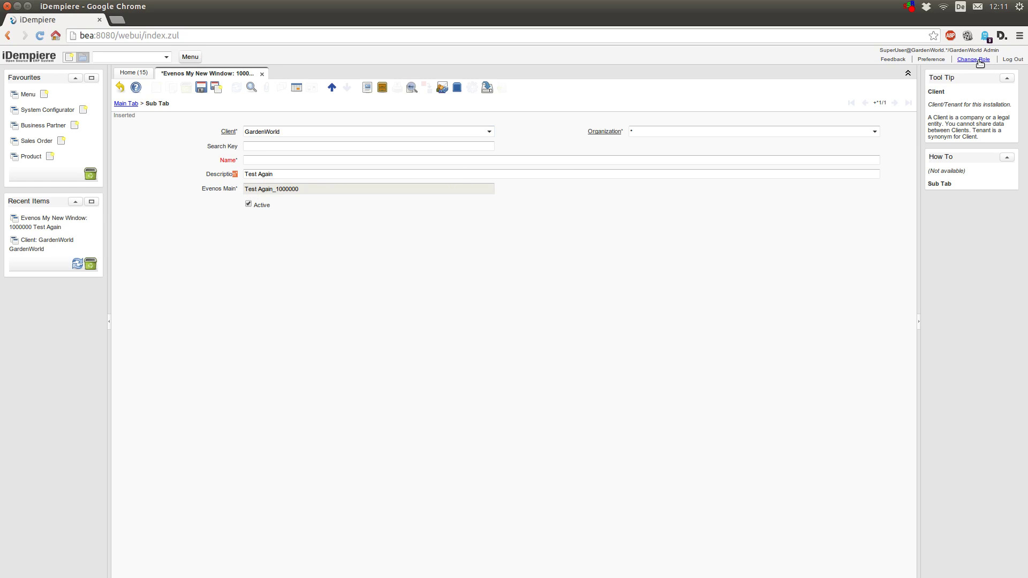
pyautogui.hotkey('alt', 'Tab')
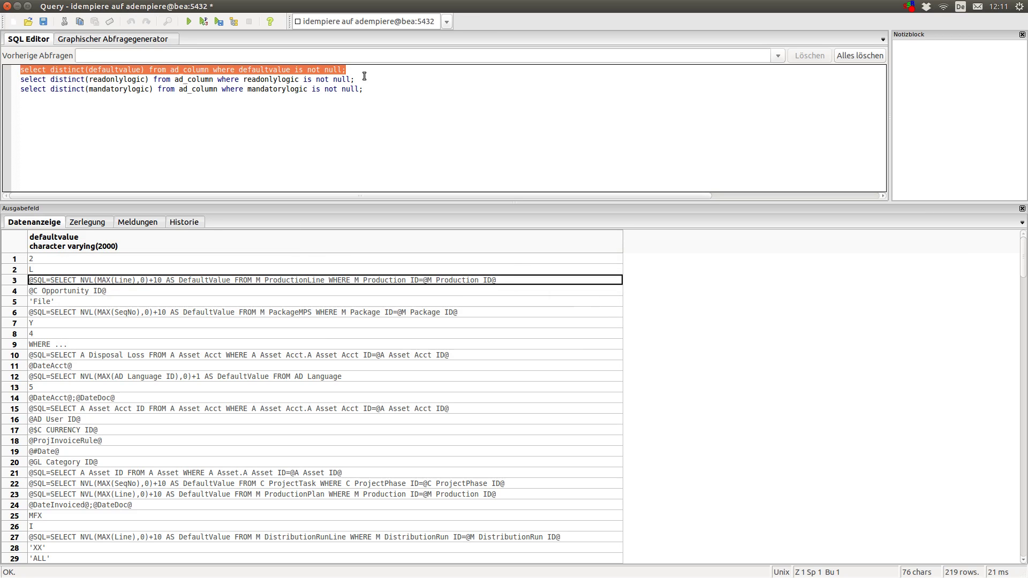
# - Run the distinct readonlylogic query on ad_column and widen the result column
pyautogui.moveTo(364, 76); pyautogui.dragTo(4, 76)
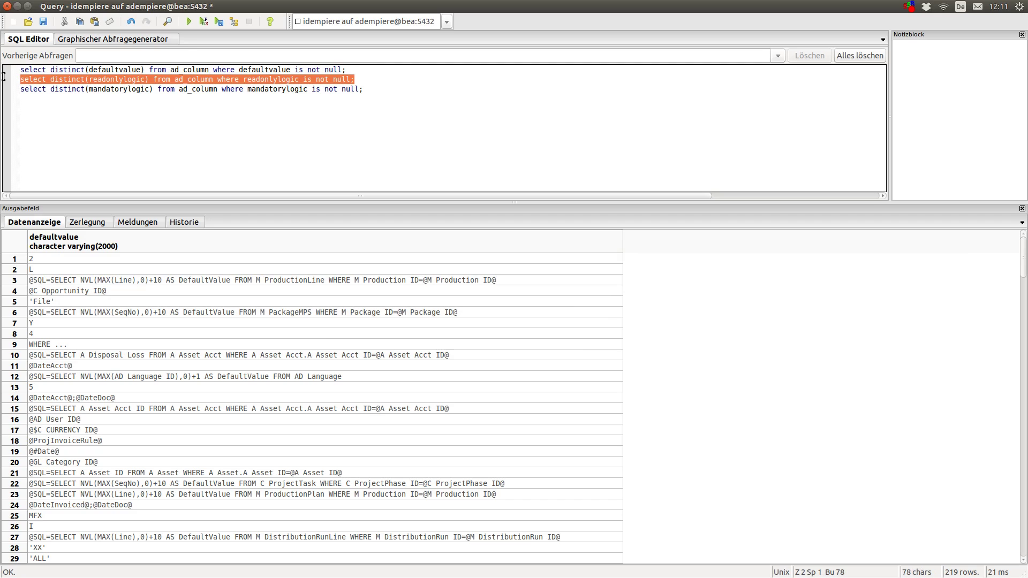
pyautogui.press('F5')
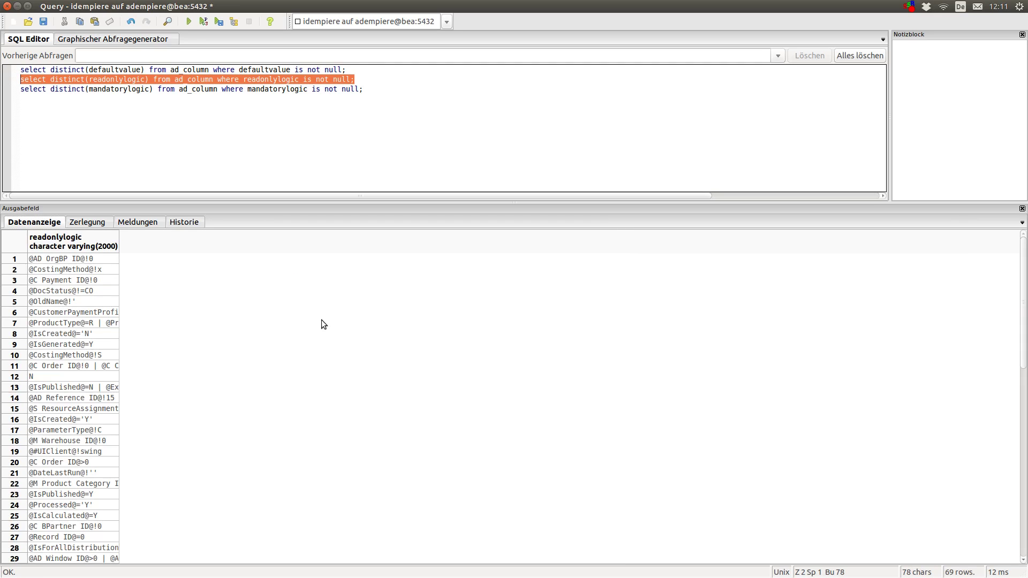
pyautogui.click(118, 238)
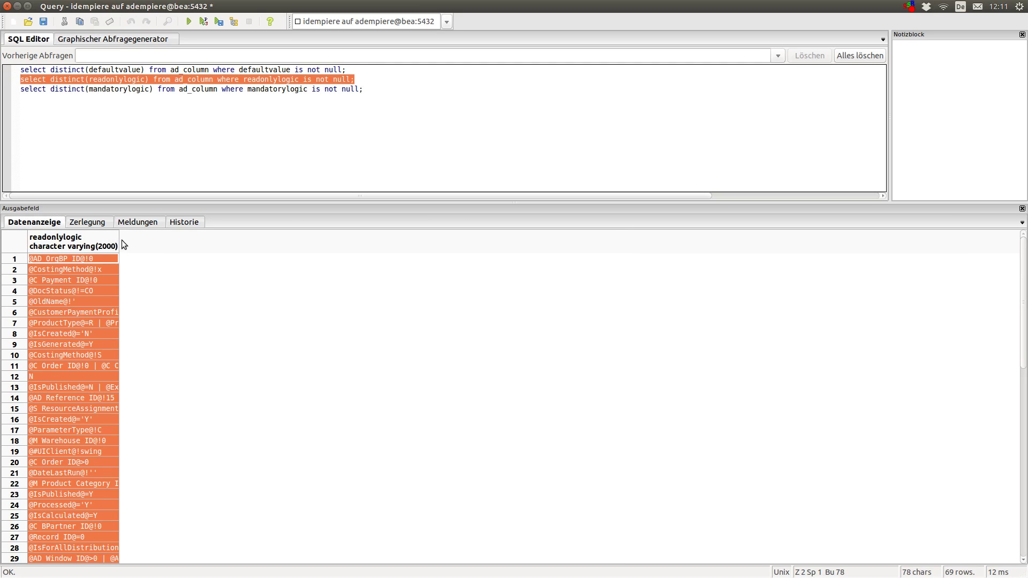
pyautogui.moveTo(119, 244); pyautogui.dragTo(379, 244)
pyautogui.click(244, 334)
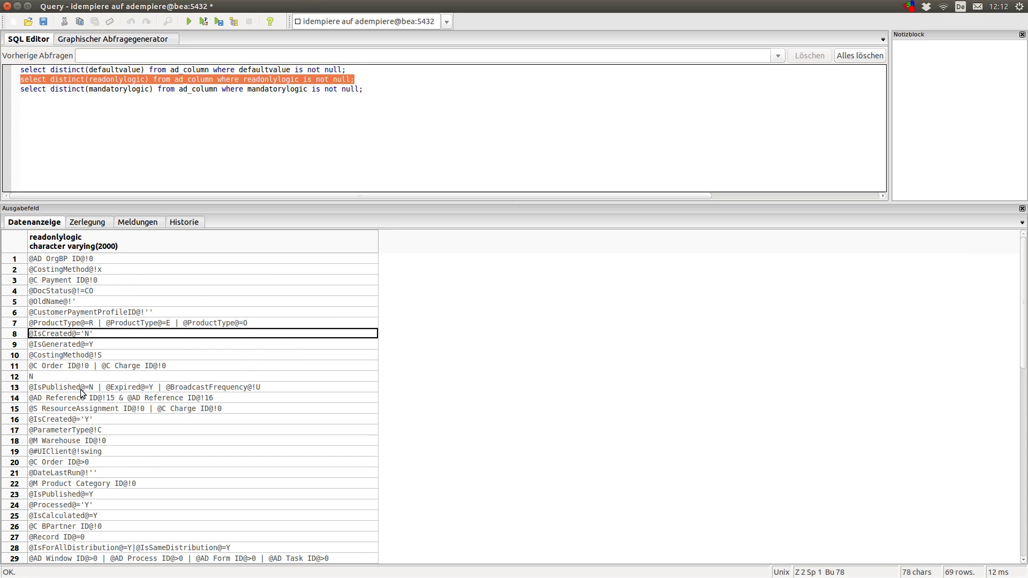
pyautogui.click(62, 367)
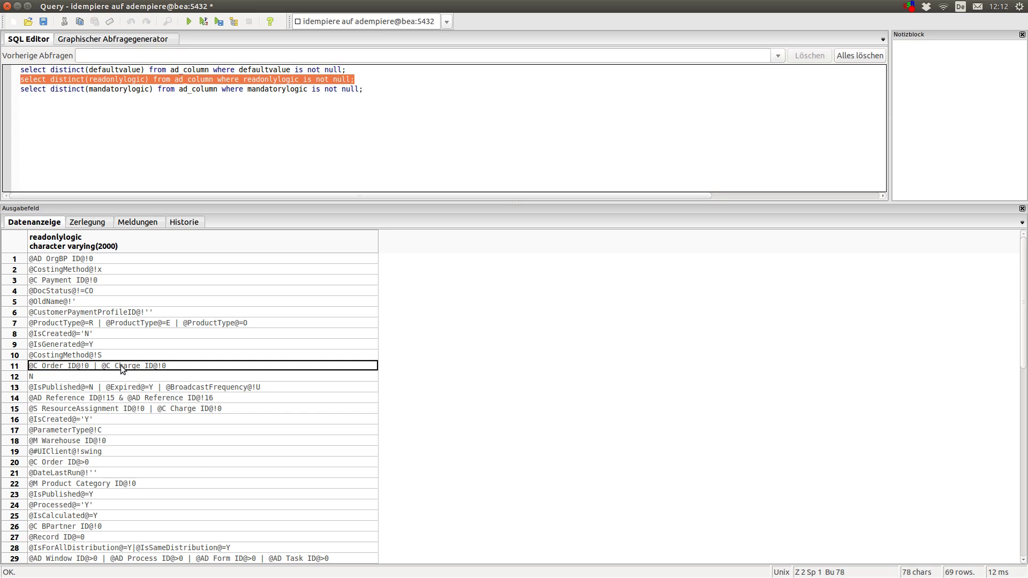
pyautogui.click(53, 377)
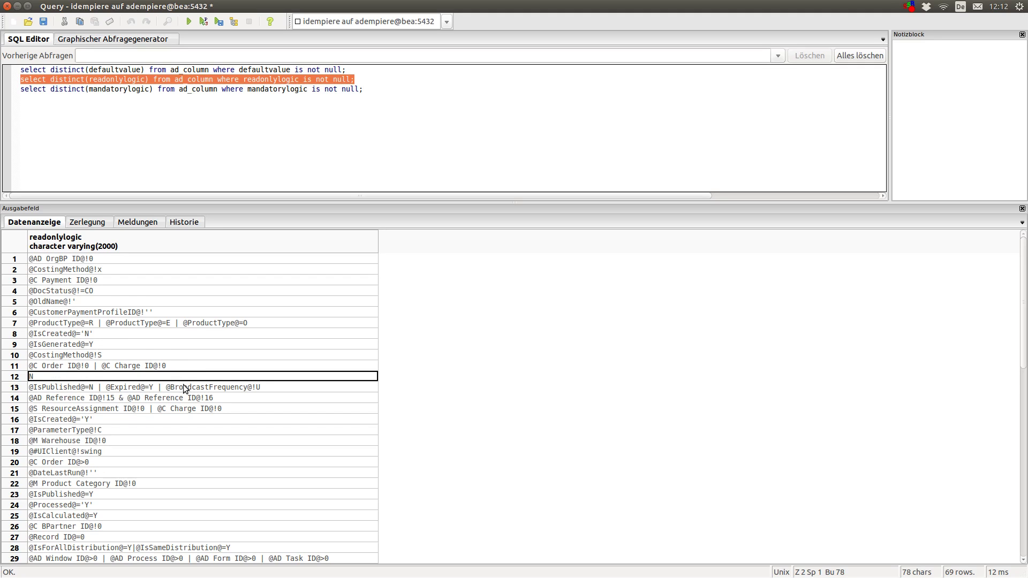
pyautogui.scroll(-5, 183, 385)
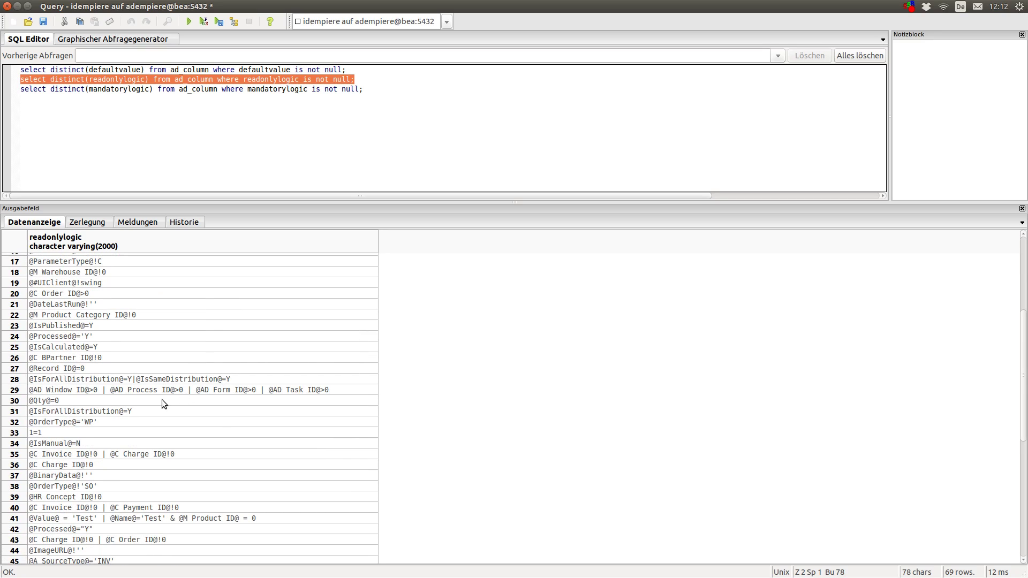
pyautogui.click(82, 435)
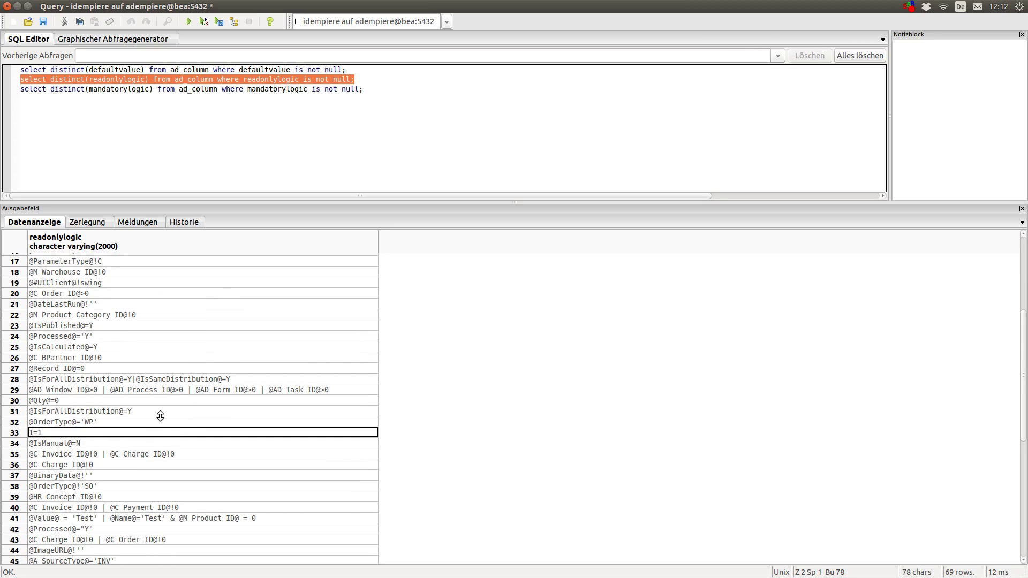
pyautogui.scroll(-5, 160, 394)
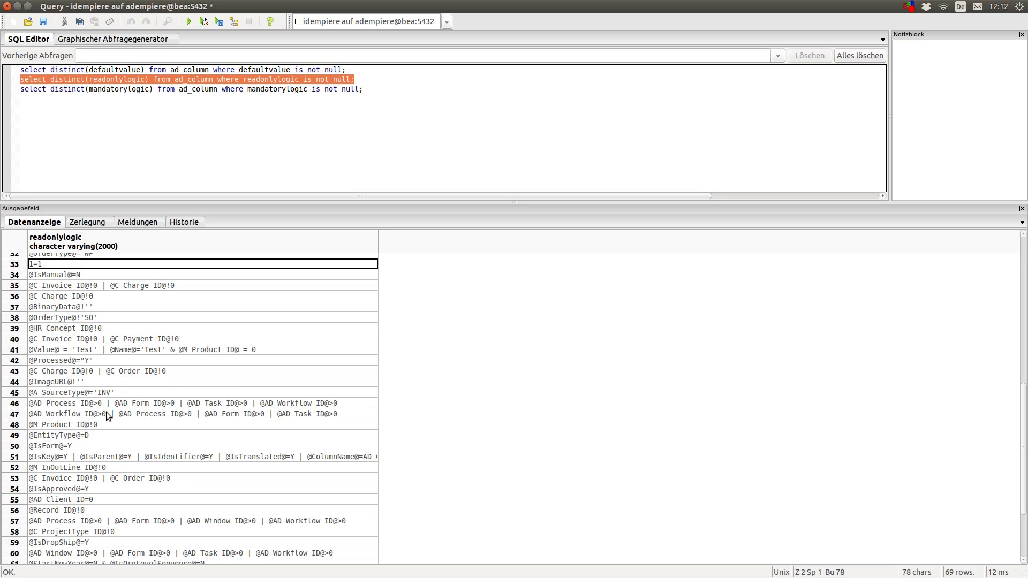
pyautogui.click(91, 382)
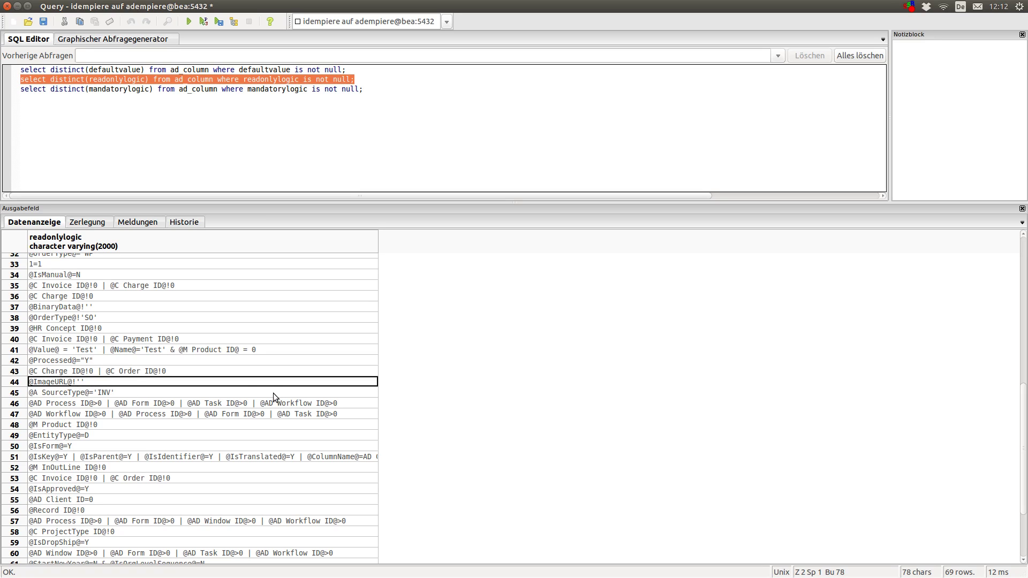
pyautogui.click(166, 353)
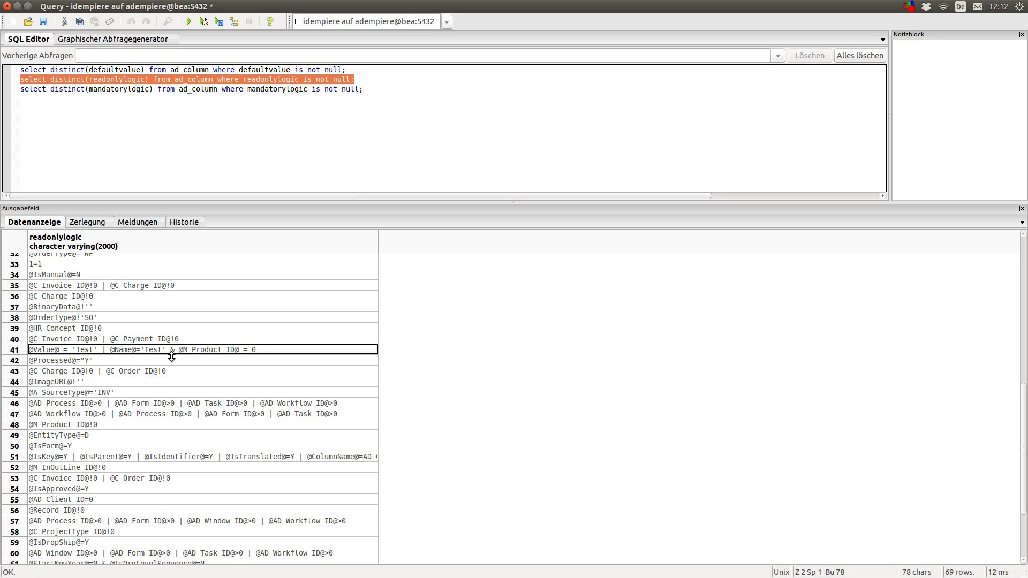
pyautogui.scroll(-3, 230, 391)
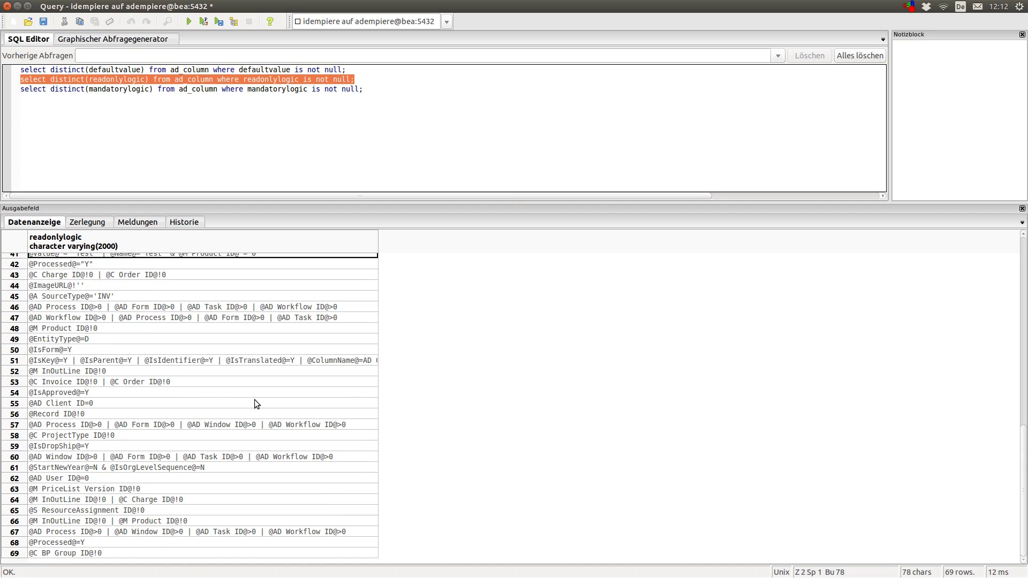
pyautogui.click(363, 89)
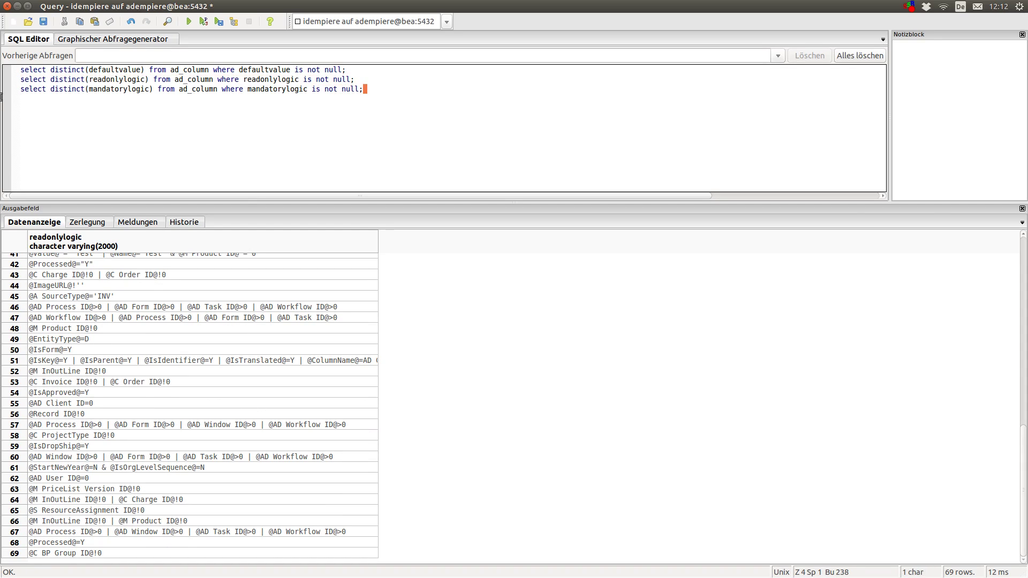
# - Run the distinct mandatorylogic query, autofit its column to show the 17 values, then return to iDempiere
pyautogui.moveTo(1, 97); pyautogui.dragTo(12, 132)
pyautogui.press('F5')
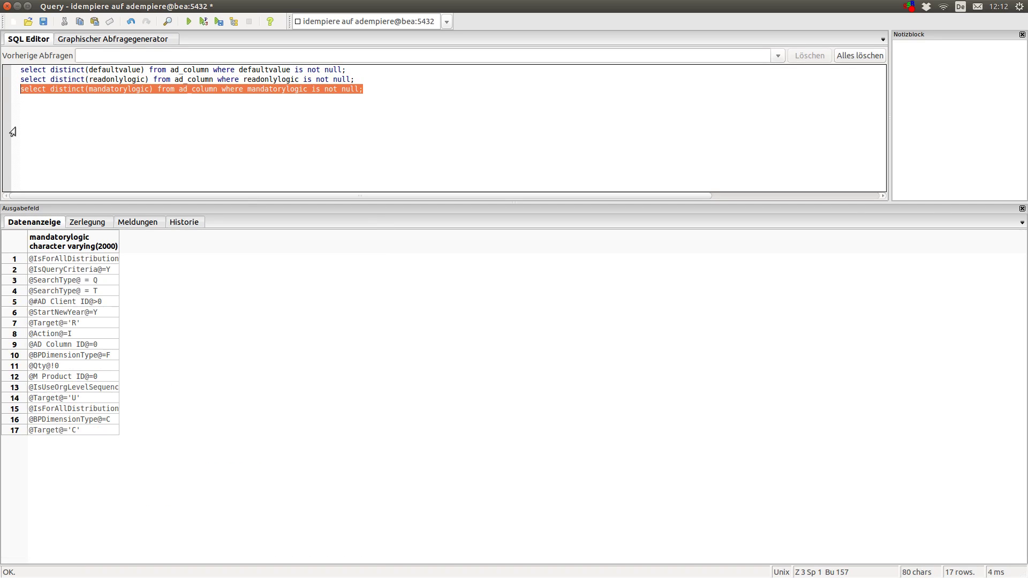
pyautogui.doubleClick(119, 244)
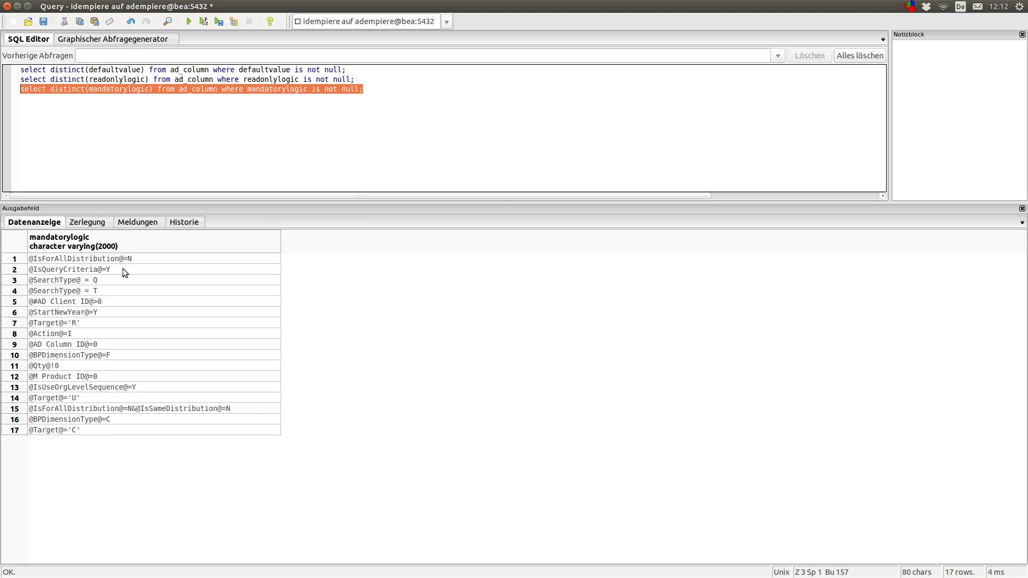
pyautogui.hotkey('alt', 'Tab')
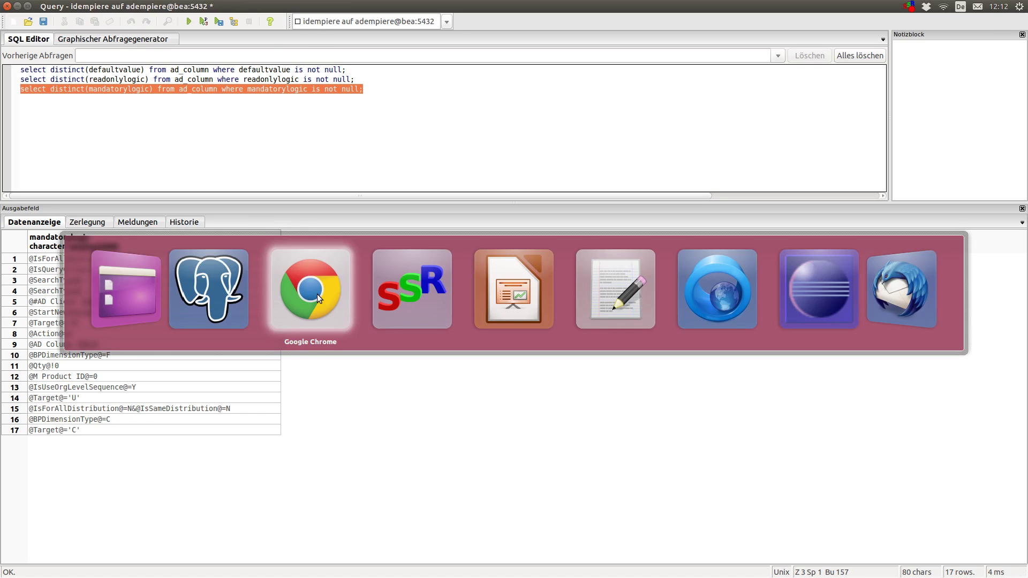